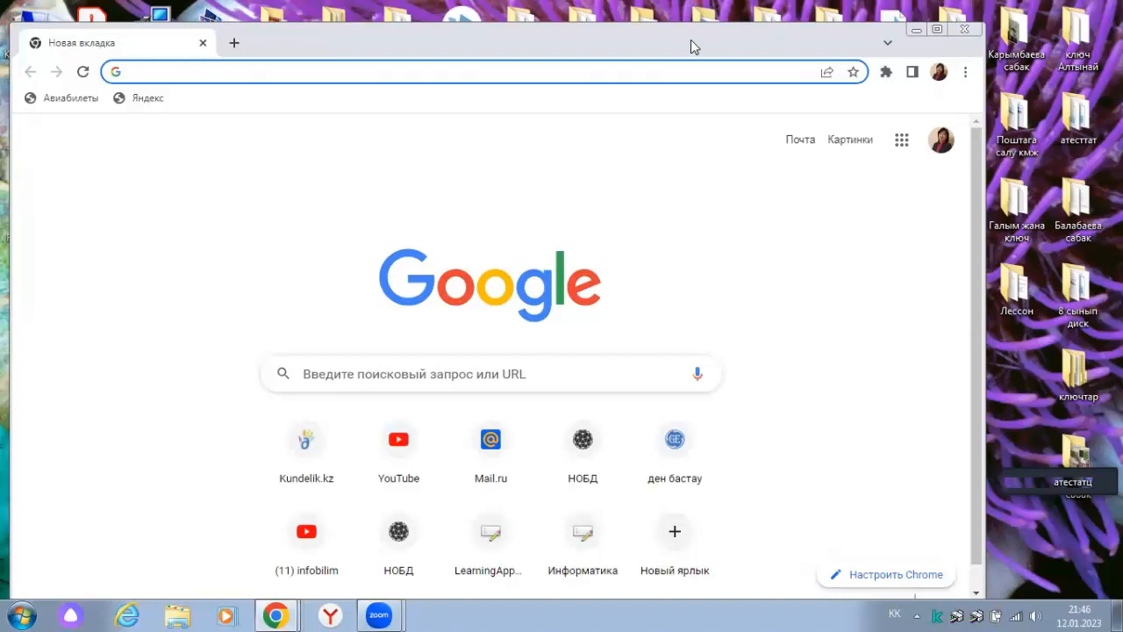
Open Google Drive from the Google apps list and maximize the browser window
drag(690, 39, 713, 19)
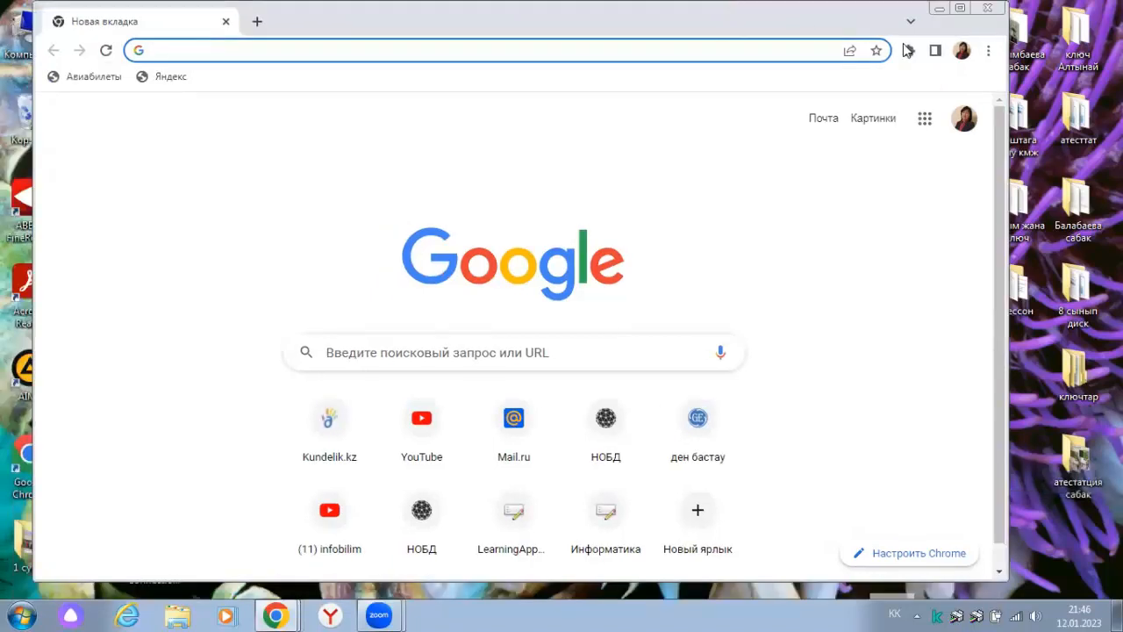
click(925, 123)
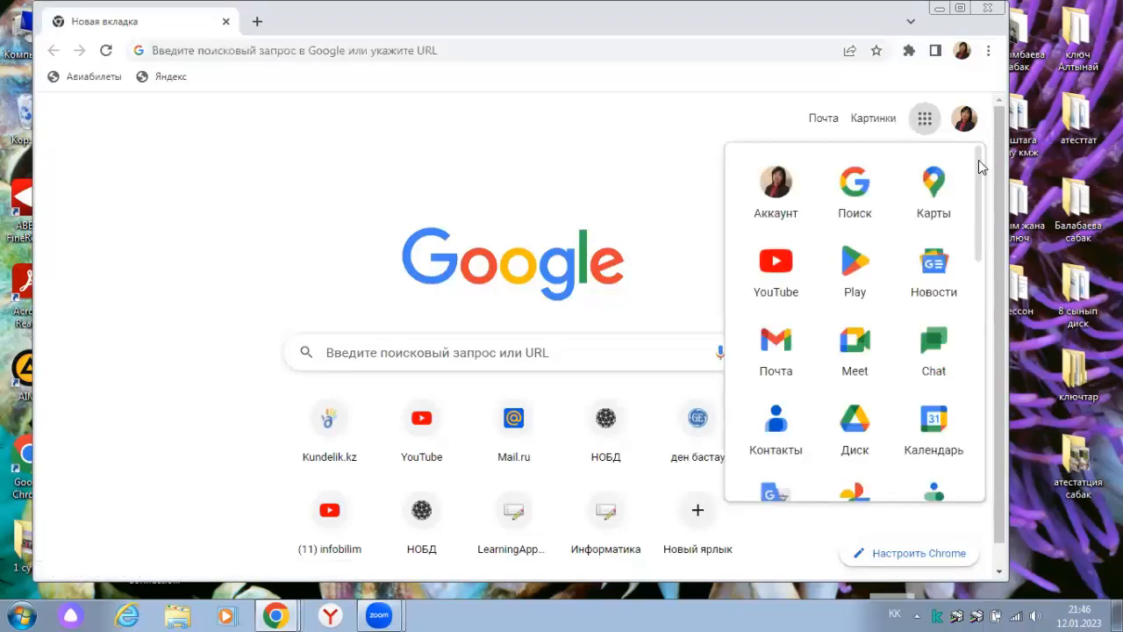
drag(981, 166, 982, 240)
click(864, 192)
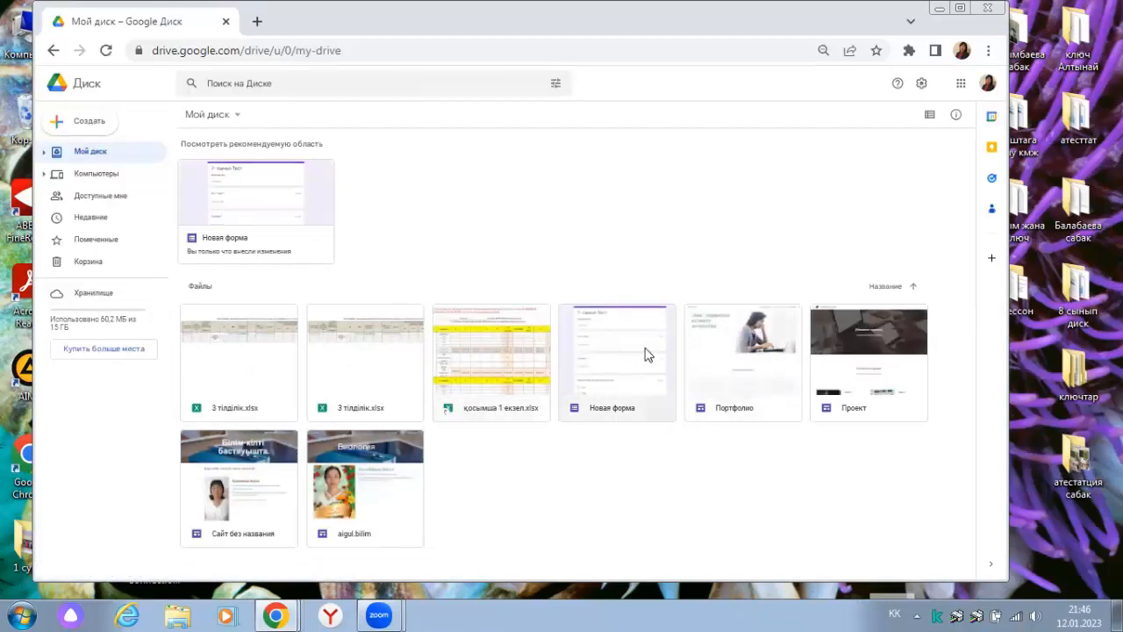
click(962, 9)
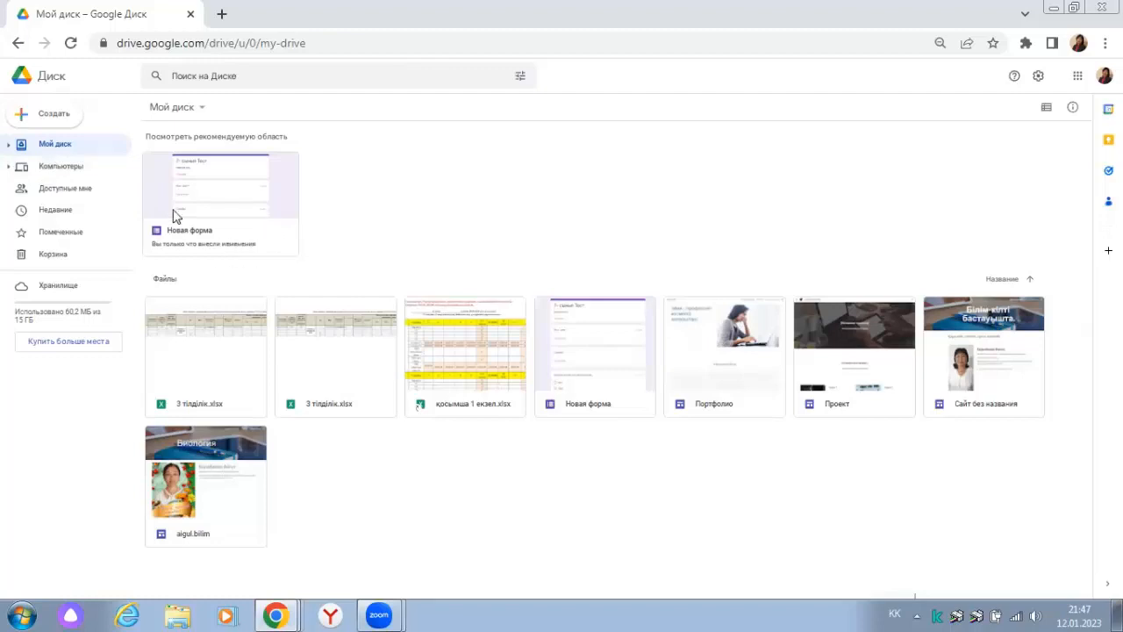
Create a new blank Google Form from My Drive
click(54, 119)
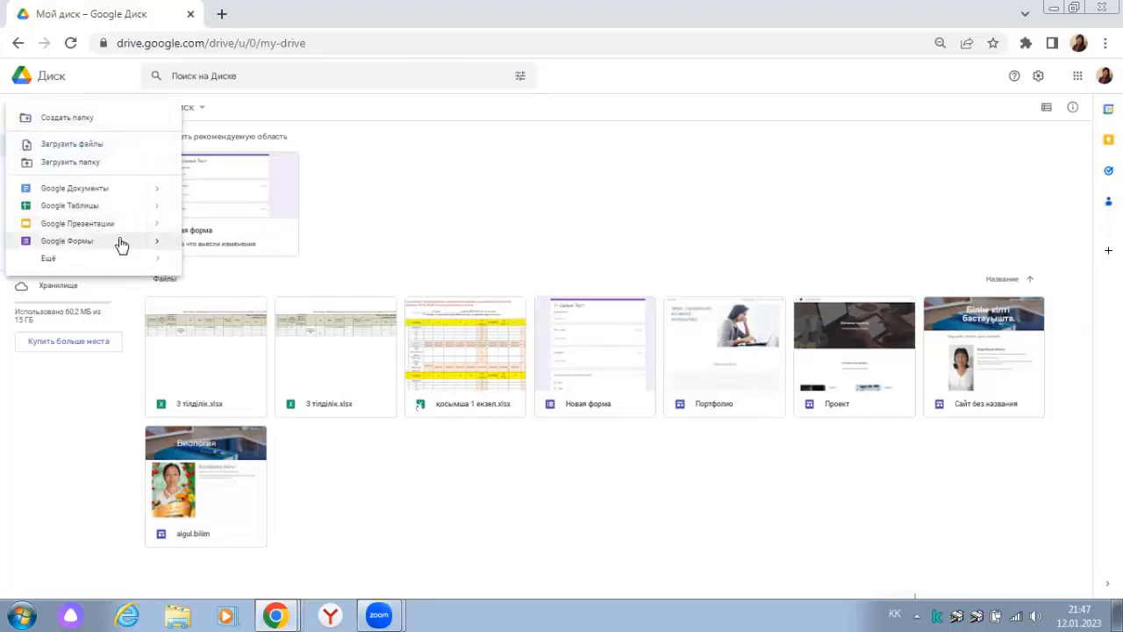
click(153, 244)
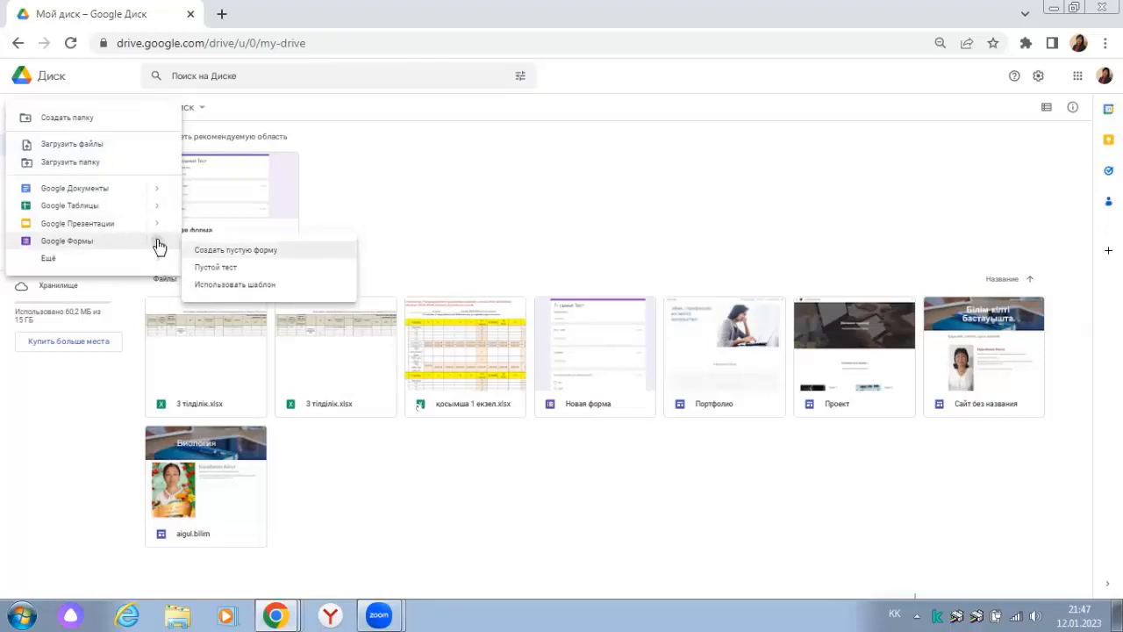
click(218, 251)
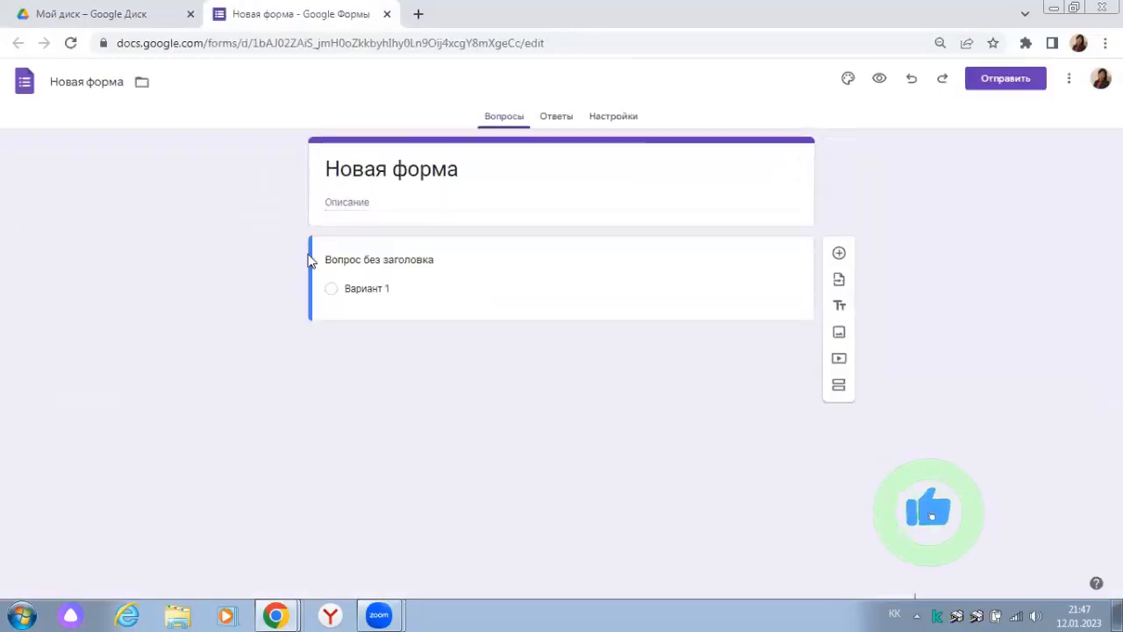
Replace the form's title with "9-сынып Тест"
click(325, 167)
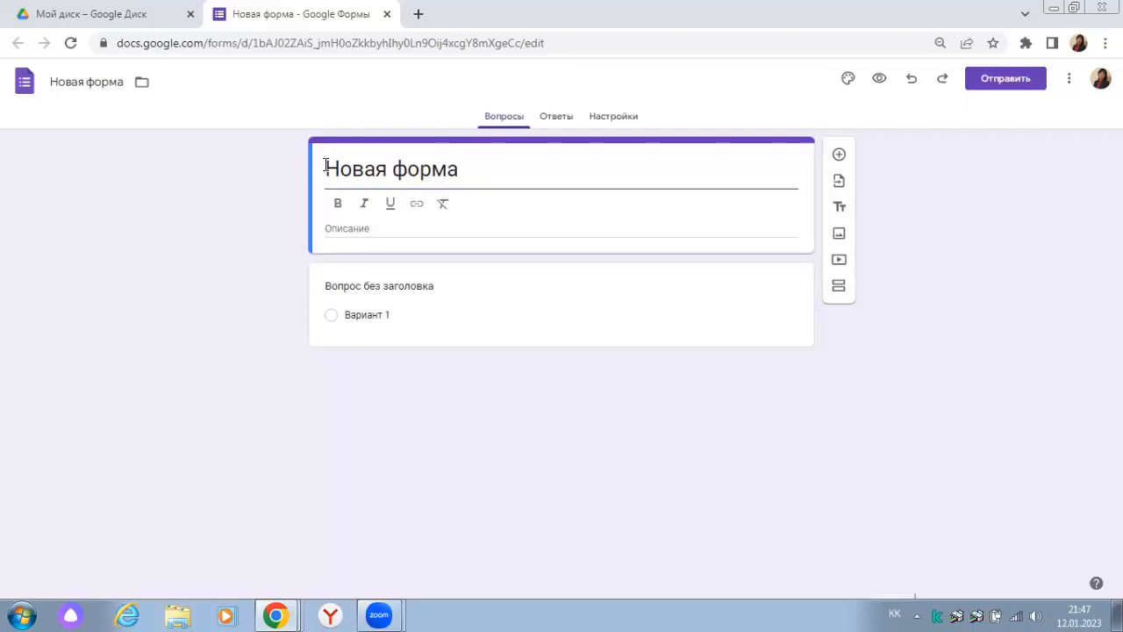
text(9-сыны)
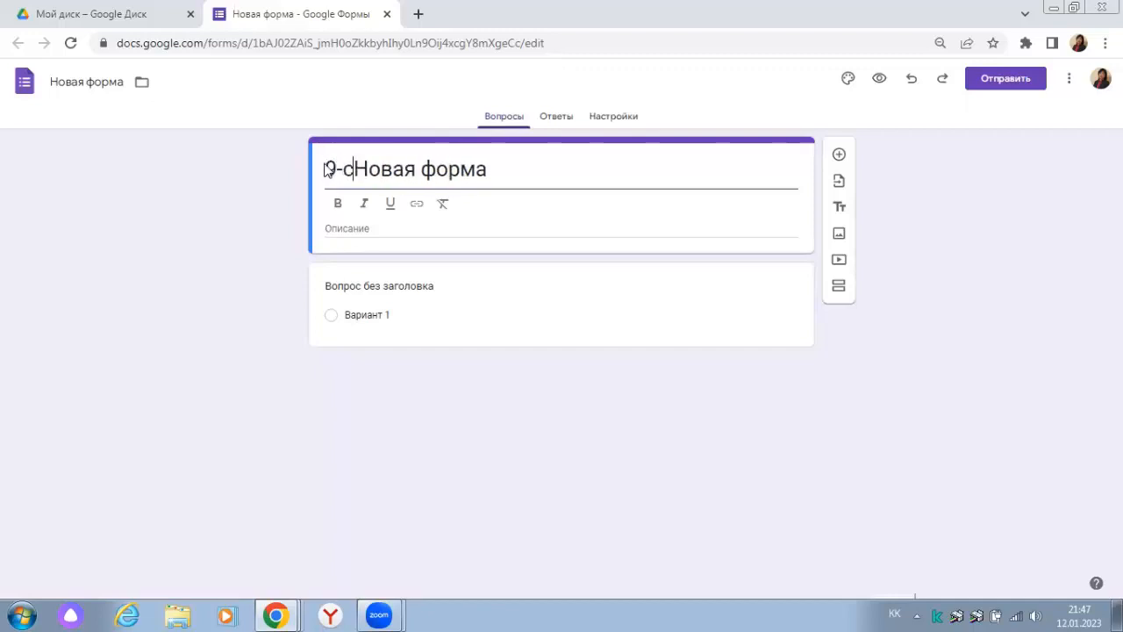
text(п Тес)
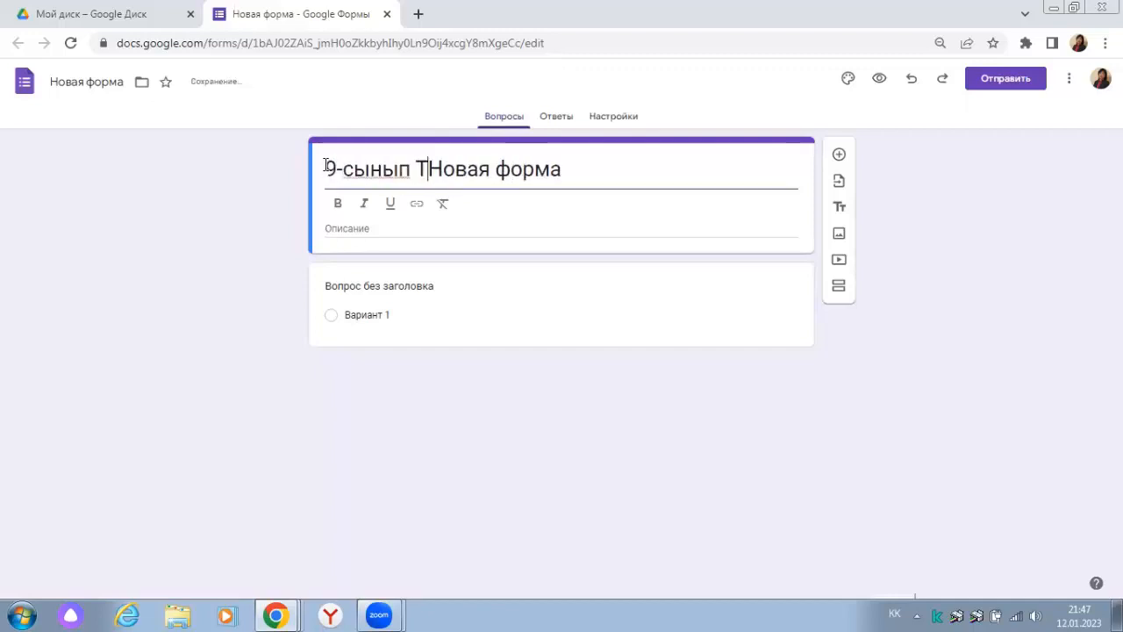
text(т)
key(Delete)
key(Delete)
key(Delete)
key(Delete)
key(Delete)
key(Delete)
key(Delete)
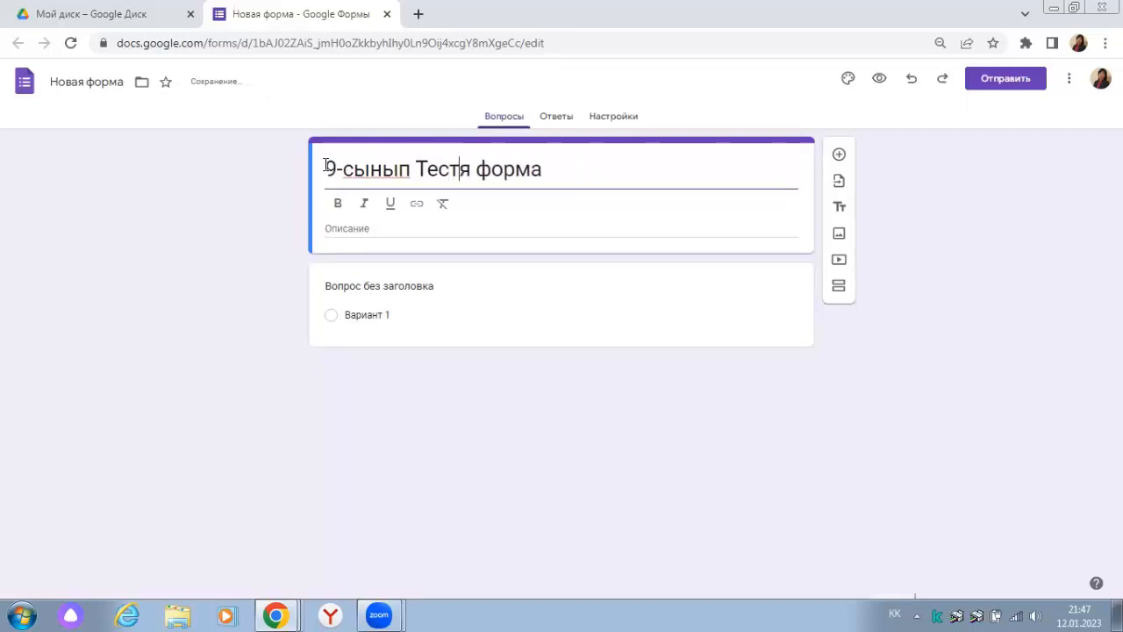
key(Delete)
key(Delete)
key(Delete)
key(Delete)
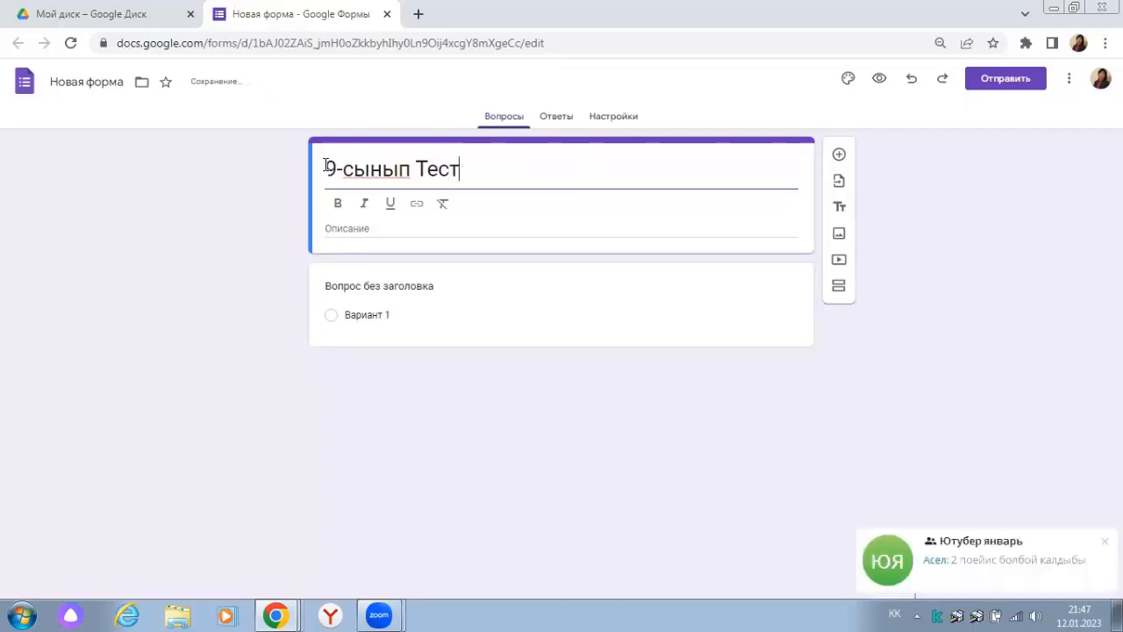
Enter "информатика" as the form's description
click(332, 226)
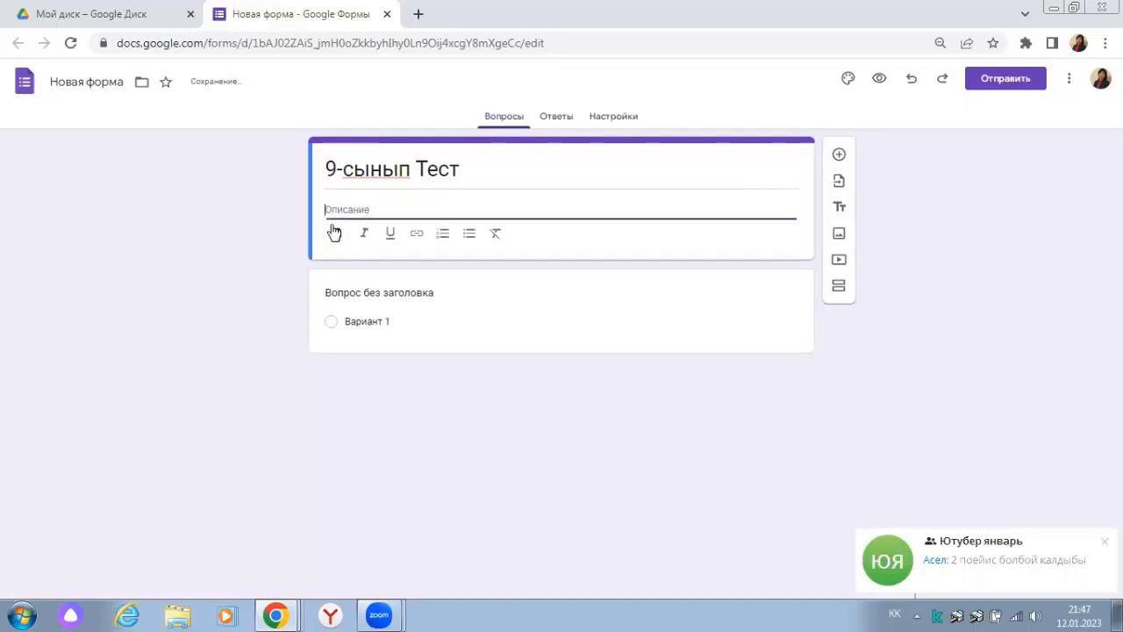
text(и)
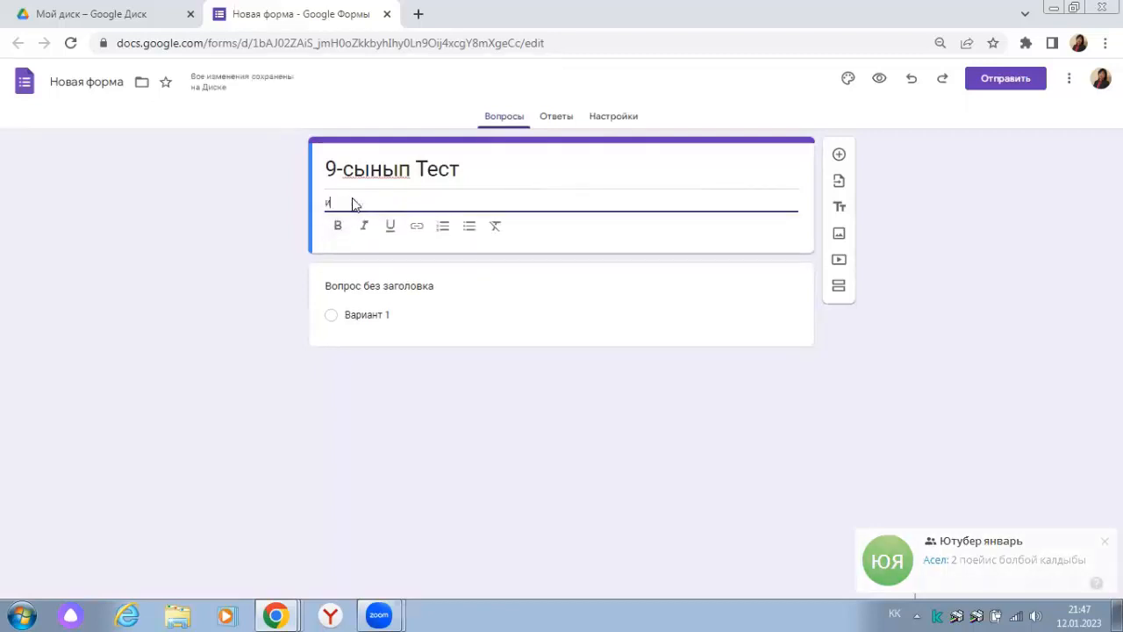
text(нформатика)
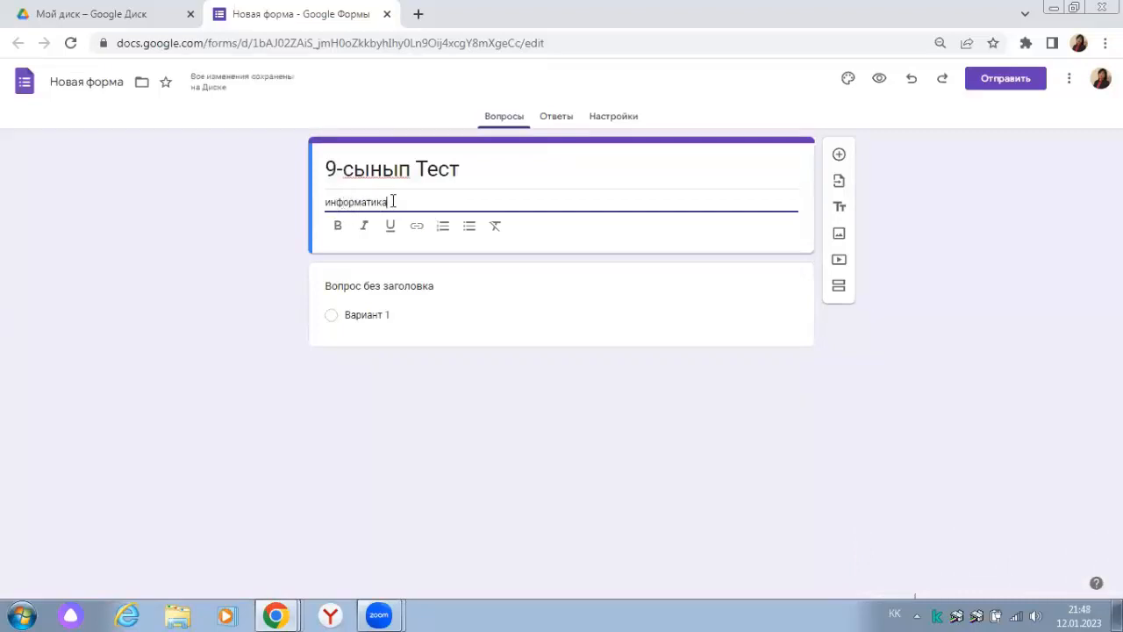
Add a required question "Аты - жөні" with the short-answer type "Текст (строка)"
click(840, 158)
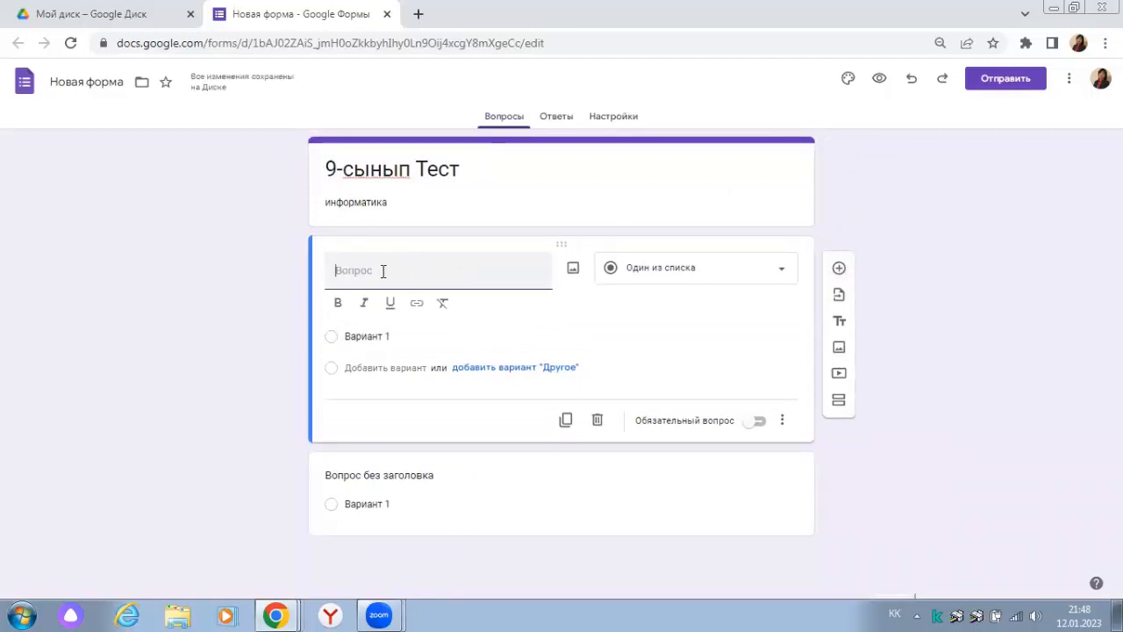
text(Аты - жөні)
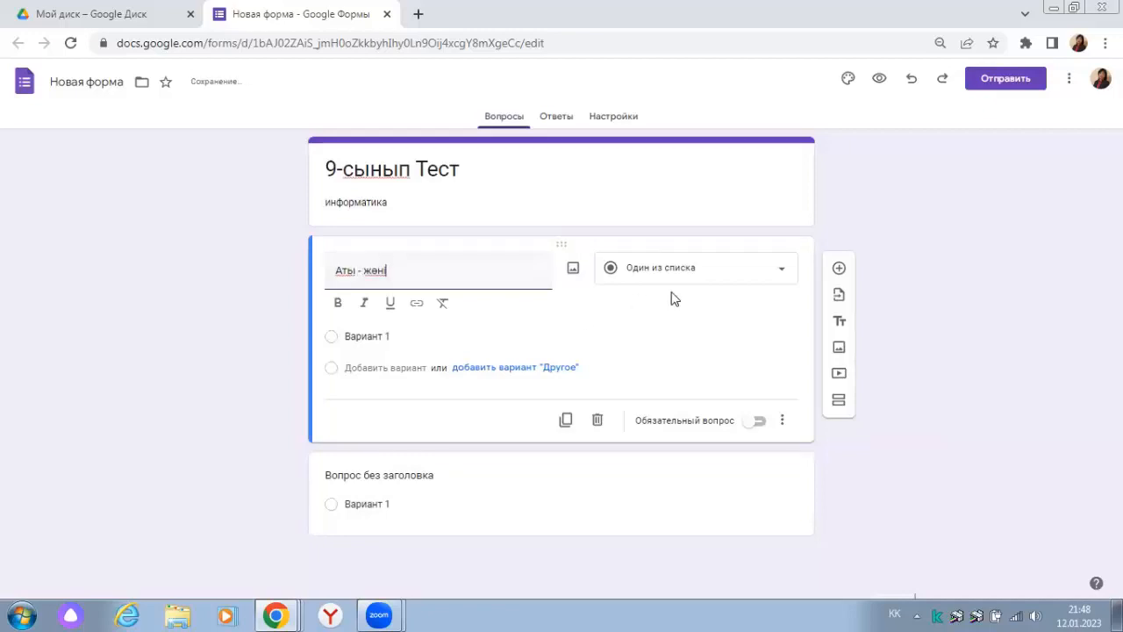
click(778, 274)
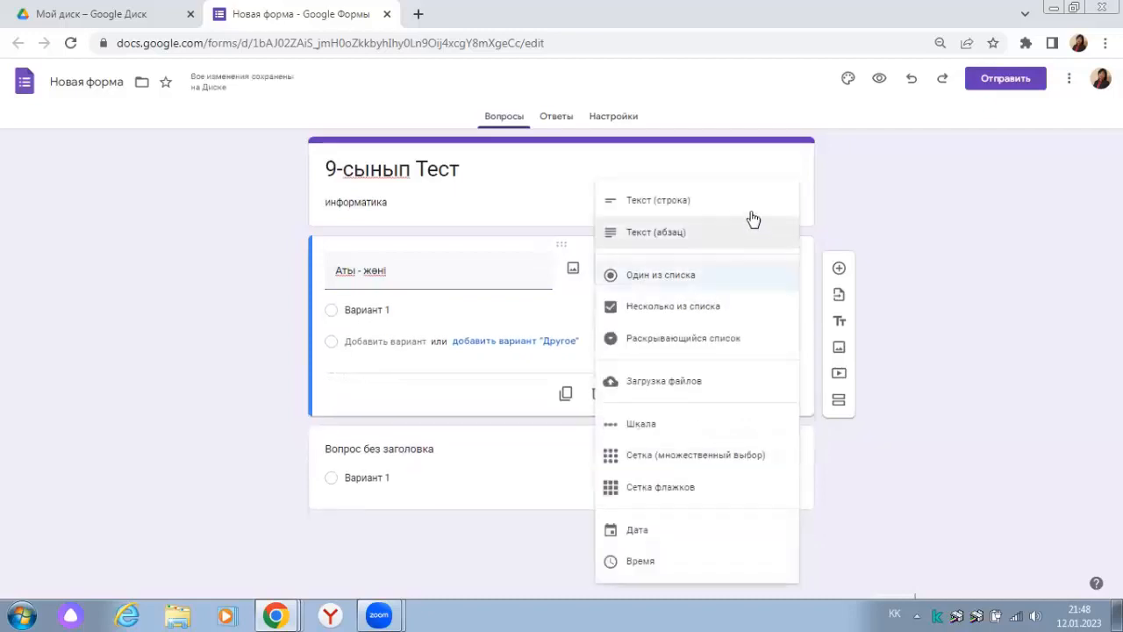
click(748, 209)
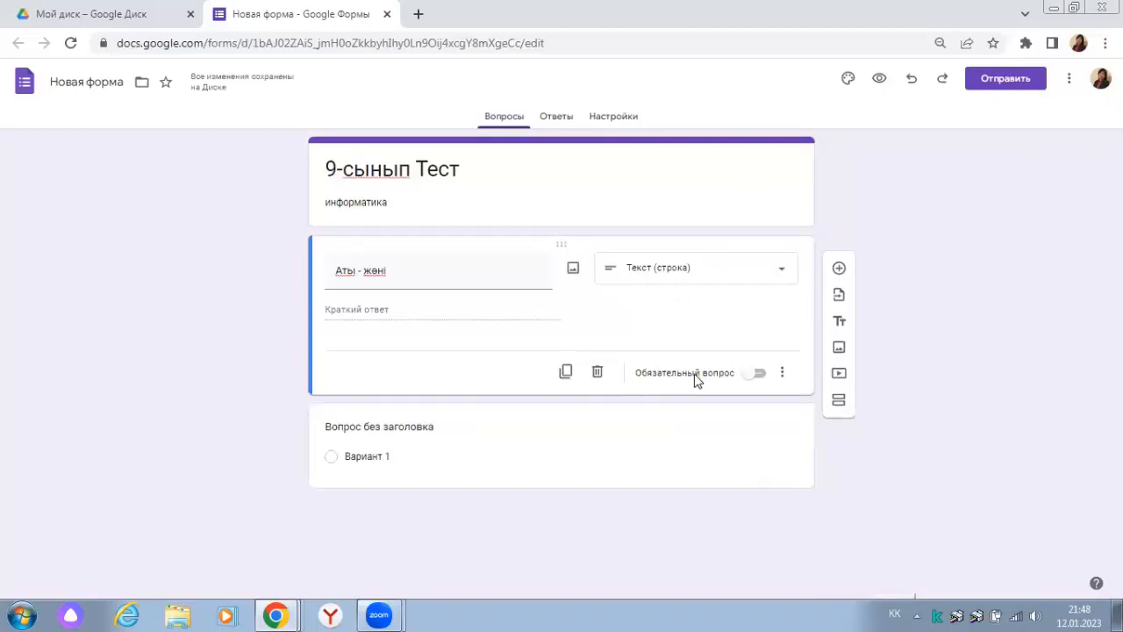
click(760, 375)
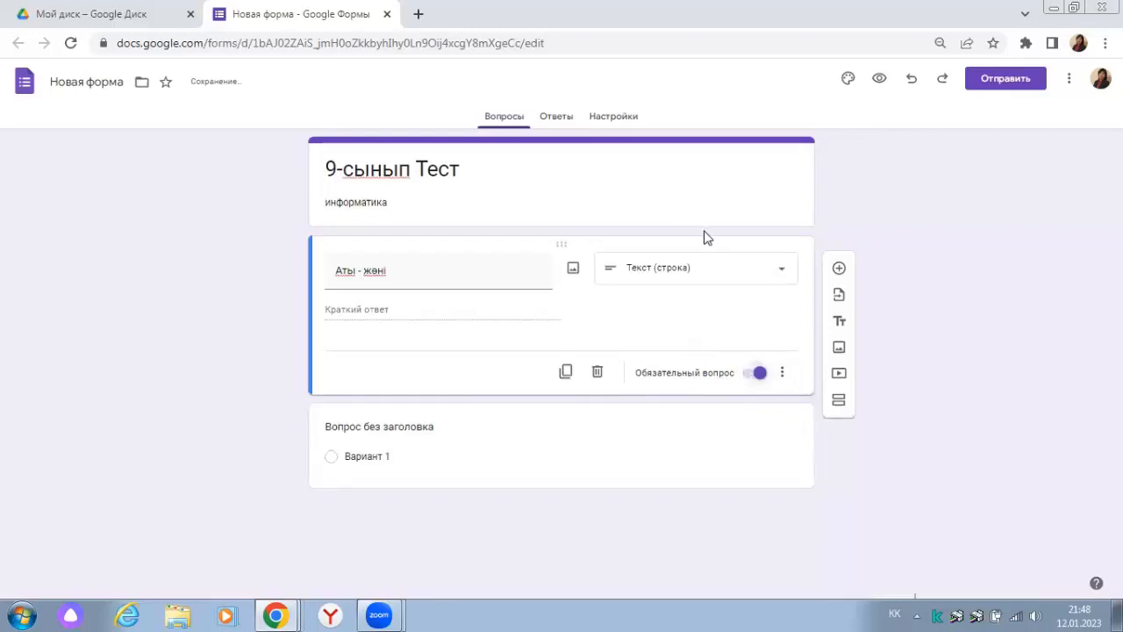
Turn the form into a test in its settings and look over the grading options
click(618, 121)
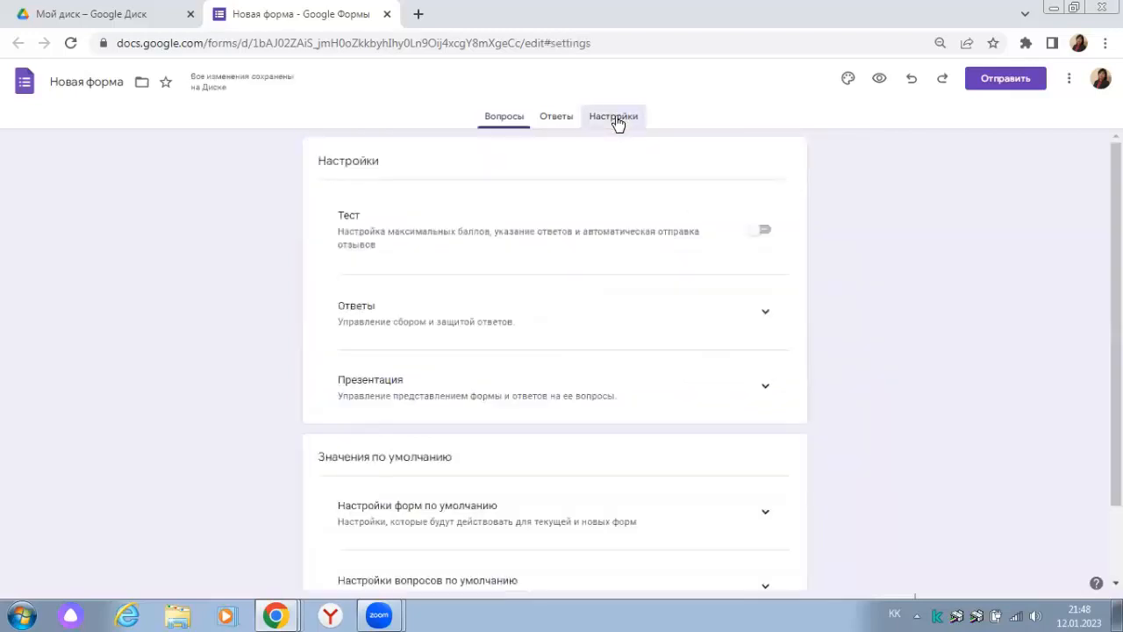
click(766, 232)
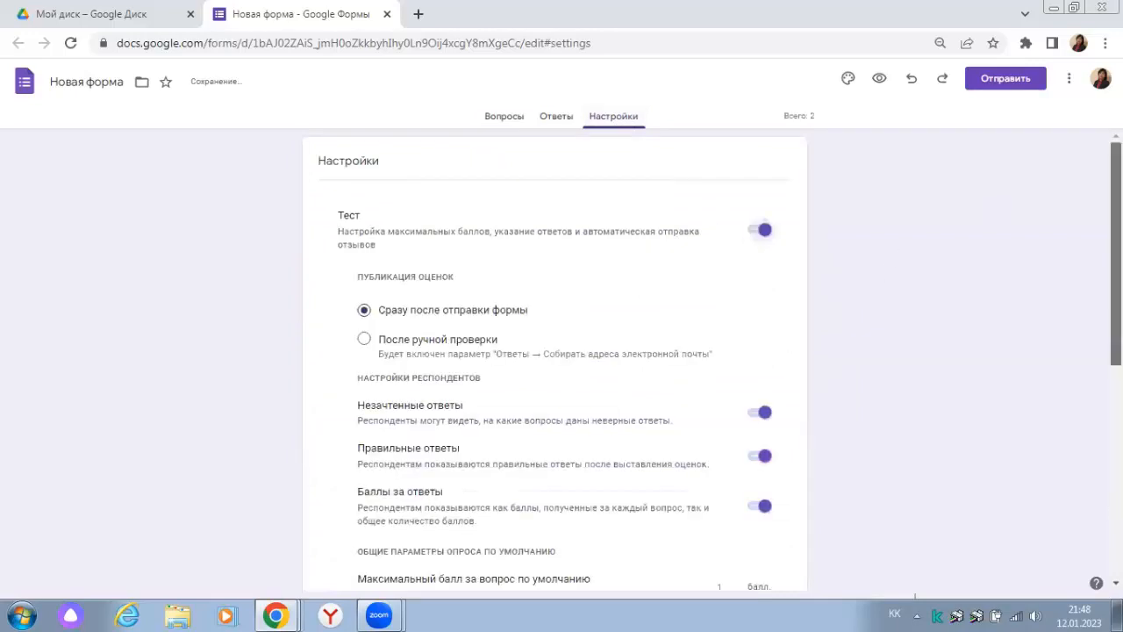
scroll(1116, 264, down, 1)
scroll(714, 359, down, 1)
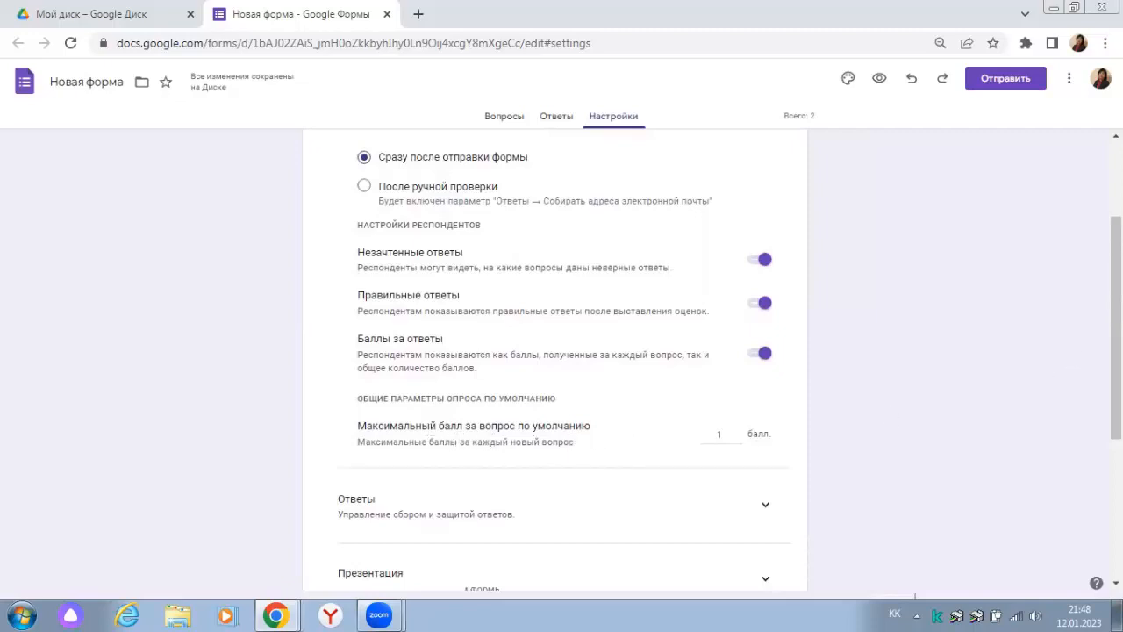
scroll(561, 360, down, 1)
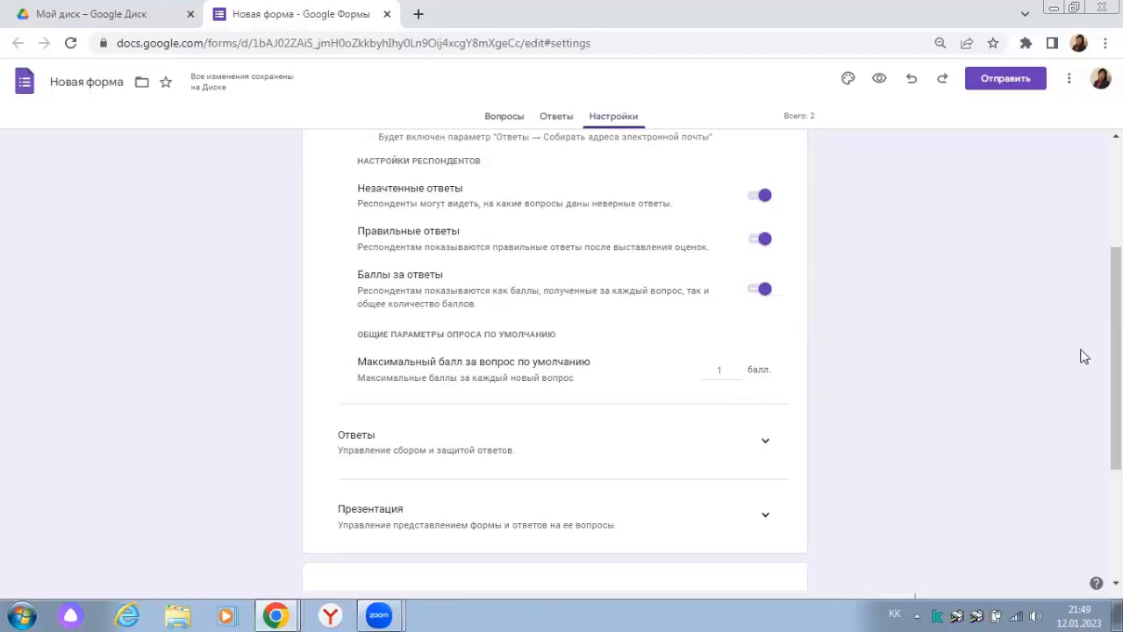
Limit the form to one submission per respondent in the response settings
scroll(878, 395, down, 1)
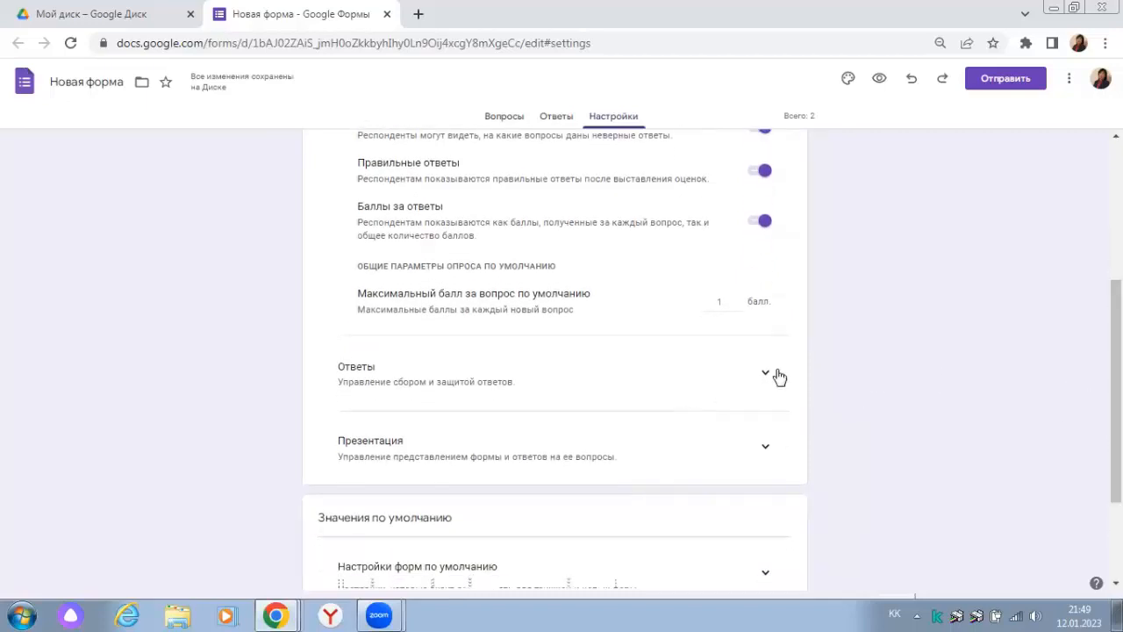
click(769, 376)
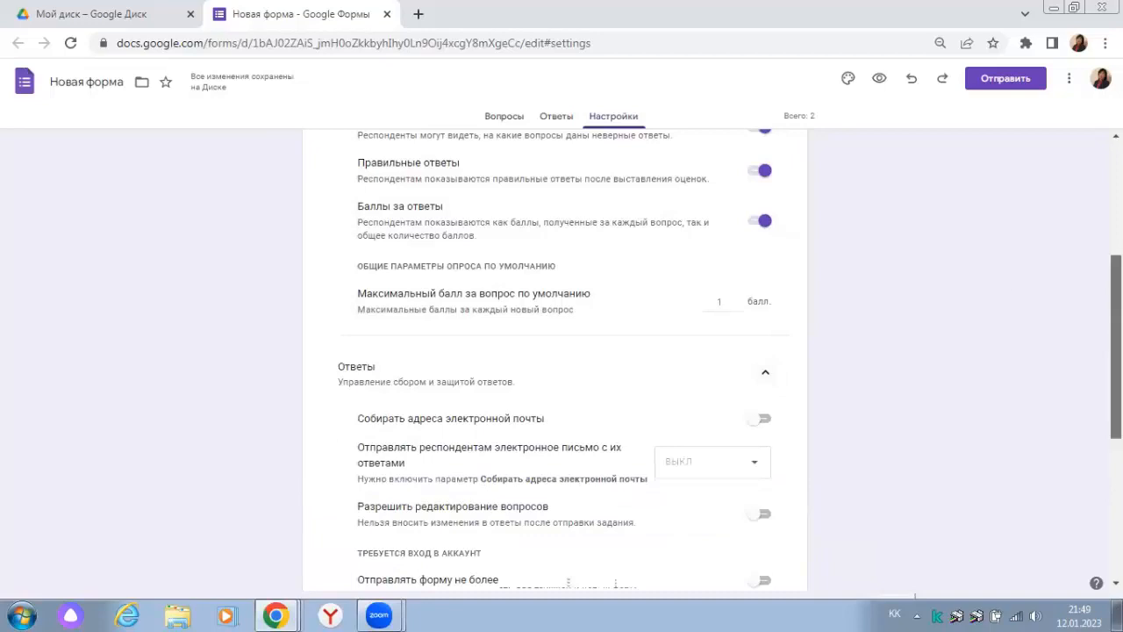
scroll(744, 491, down, 2)
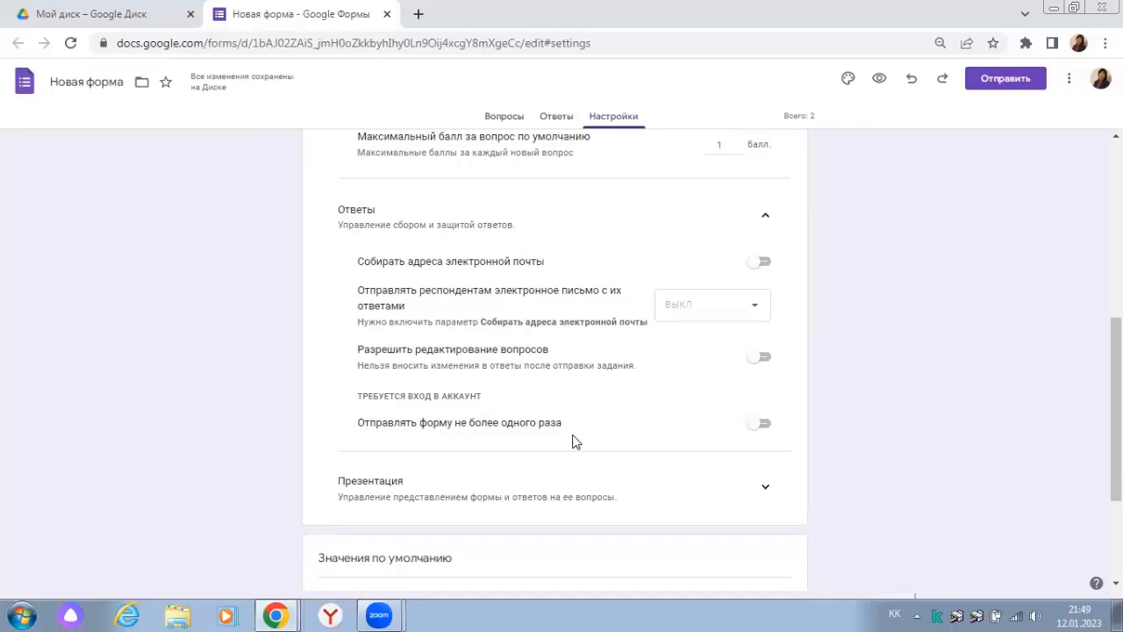
click(766, 426)
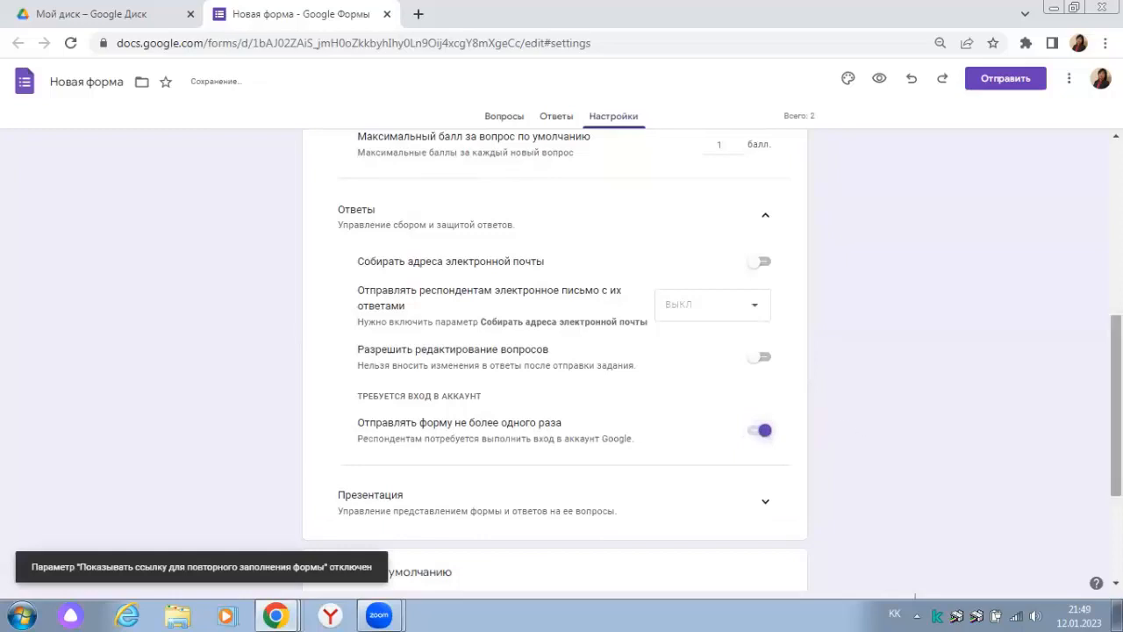
scroll(766, 426, up, 6)
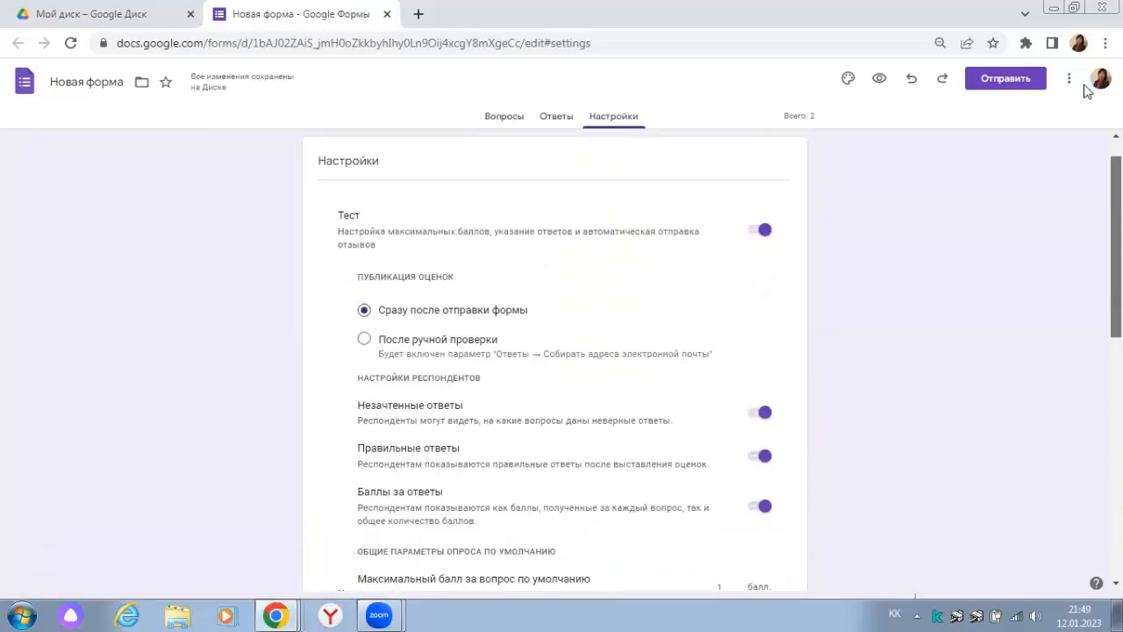
Return to the form's questions and add a single-choice question titled "сыныбы" below the name question
click(506, 121)
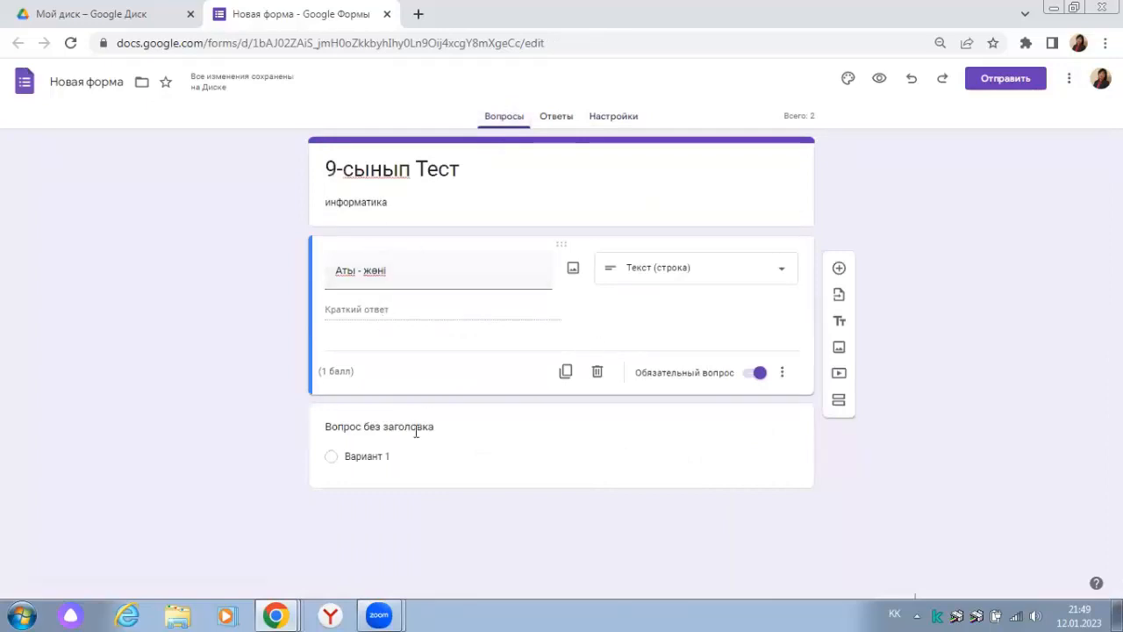
click(840, 272)
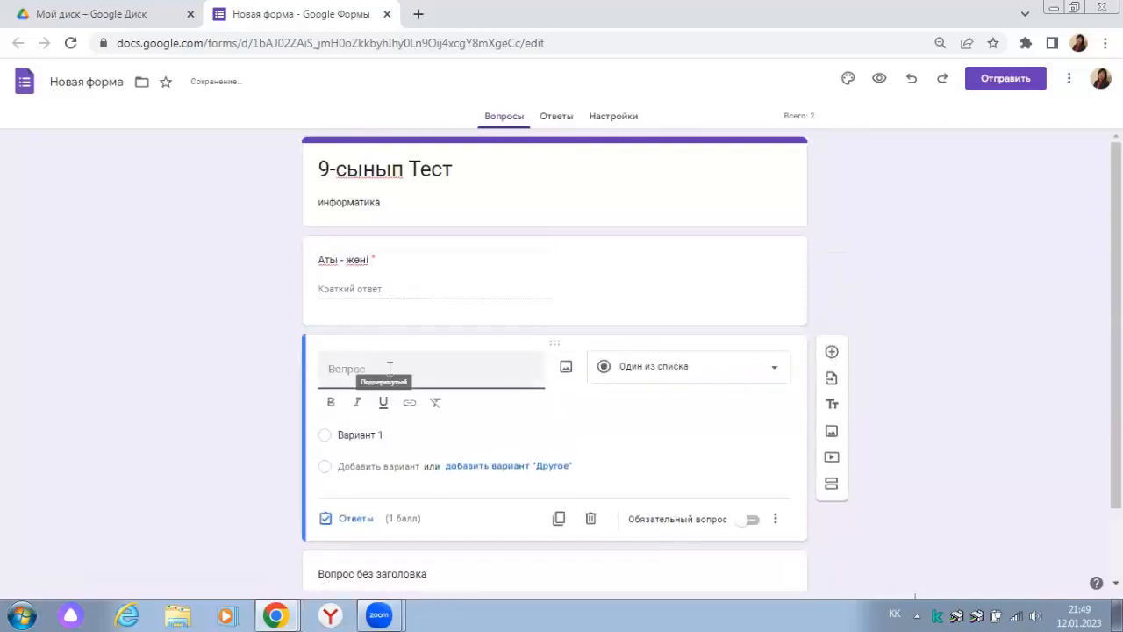
text(сын)
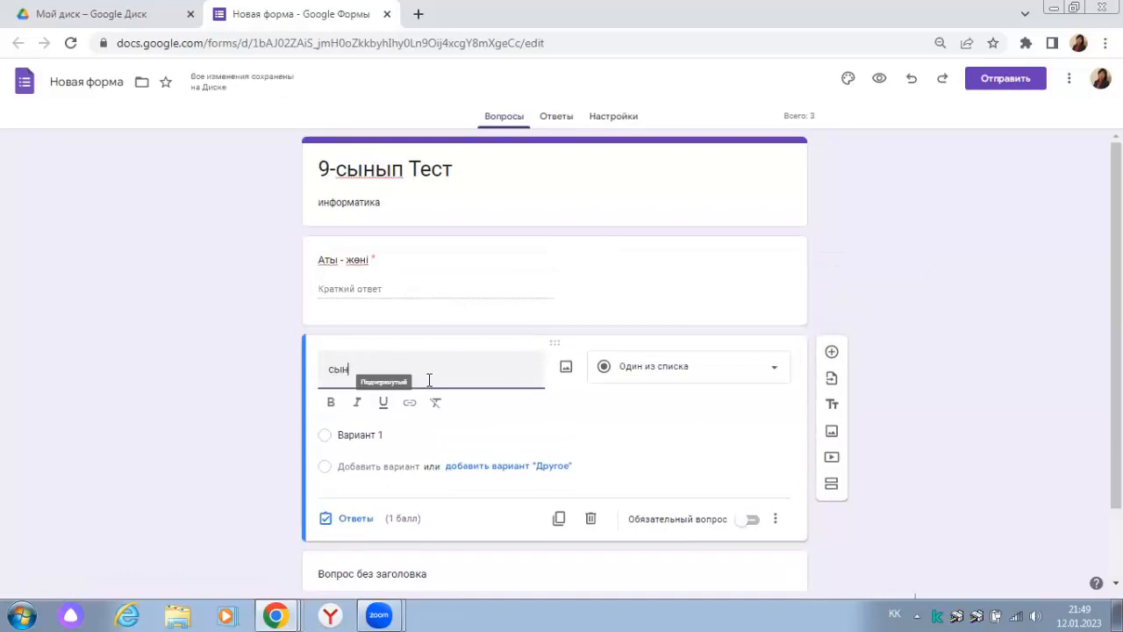
text(ыбы)
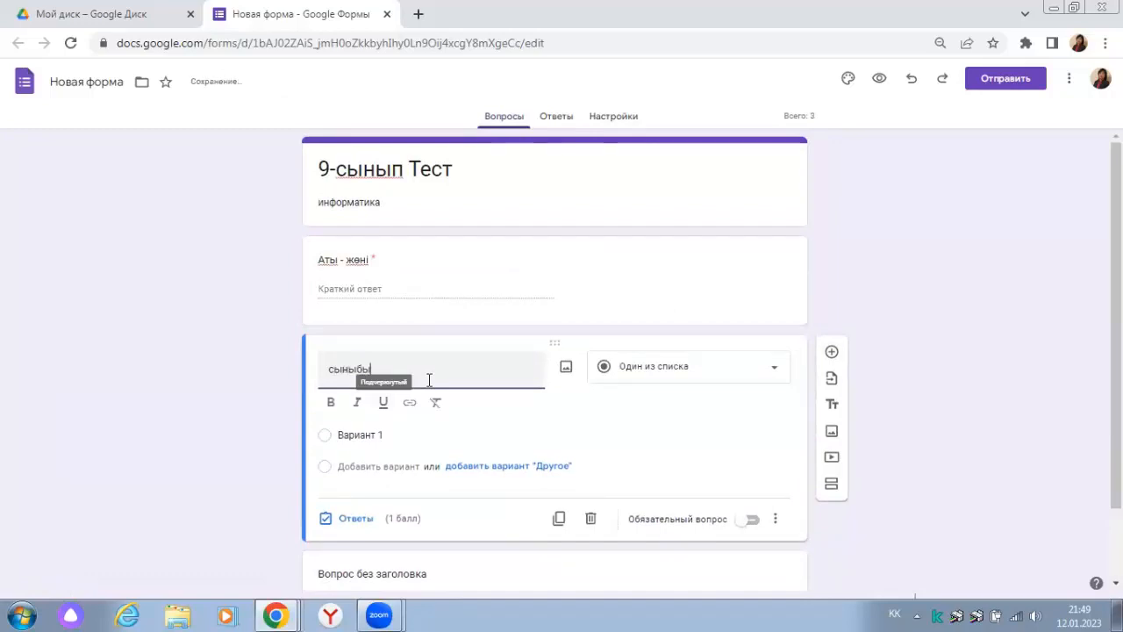
Give the "сыныбы" question two answer options, "9 А" and "9 Ә"
click(378, 436)
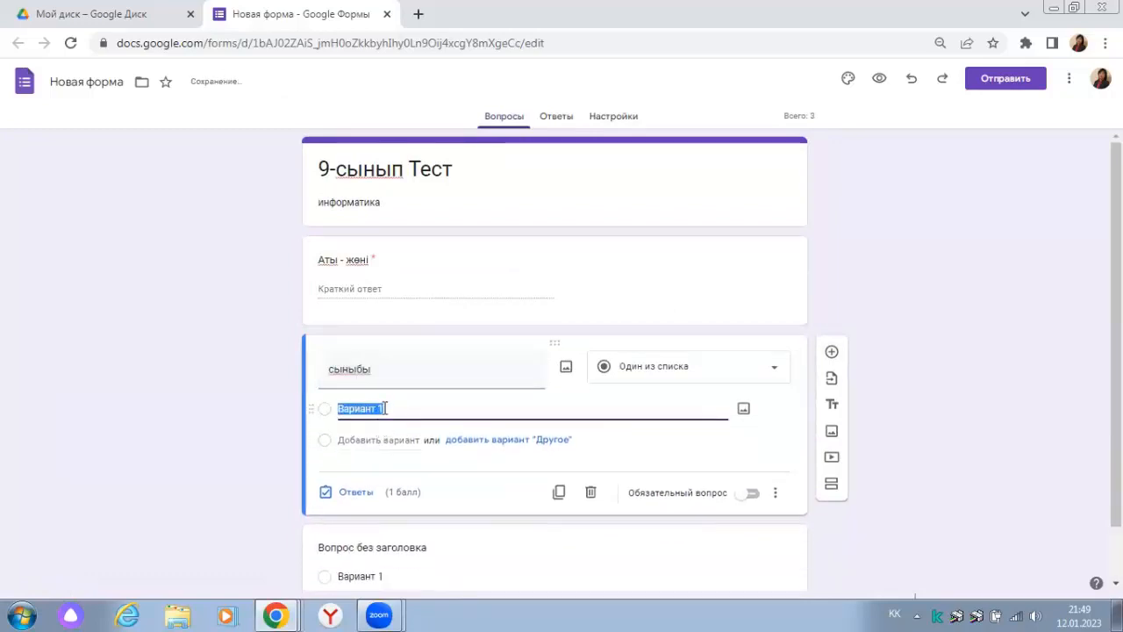
text(9 А)
click(371, 439)
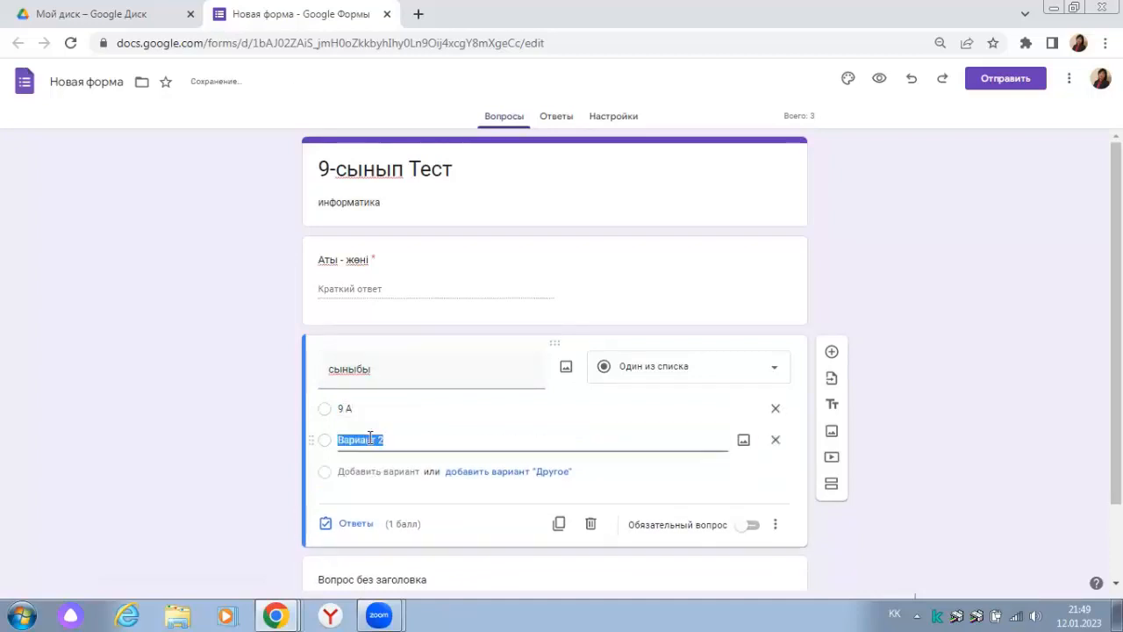
text(9 ә)
key(BackSpace)
text(Ә)
Change the "сыныбы" question's type to "Текст (строка)" and make it required
drag(1116, 285, 1116, 334)
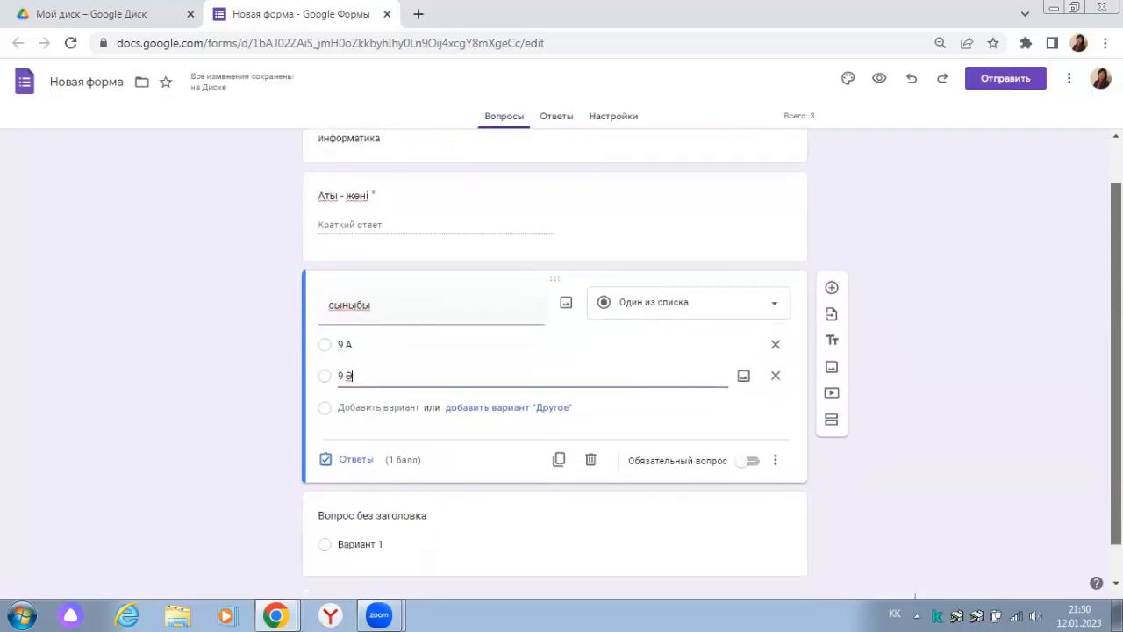
click(775, 307)
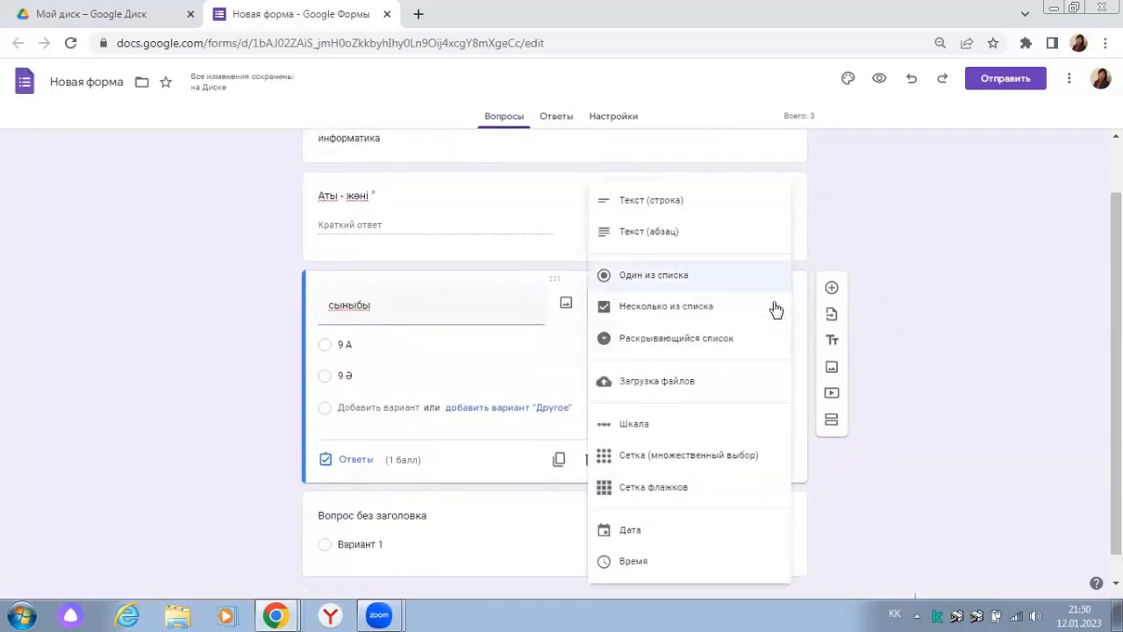
click(720, 200)
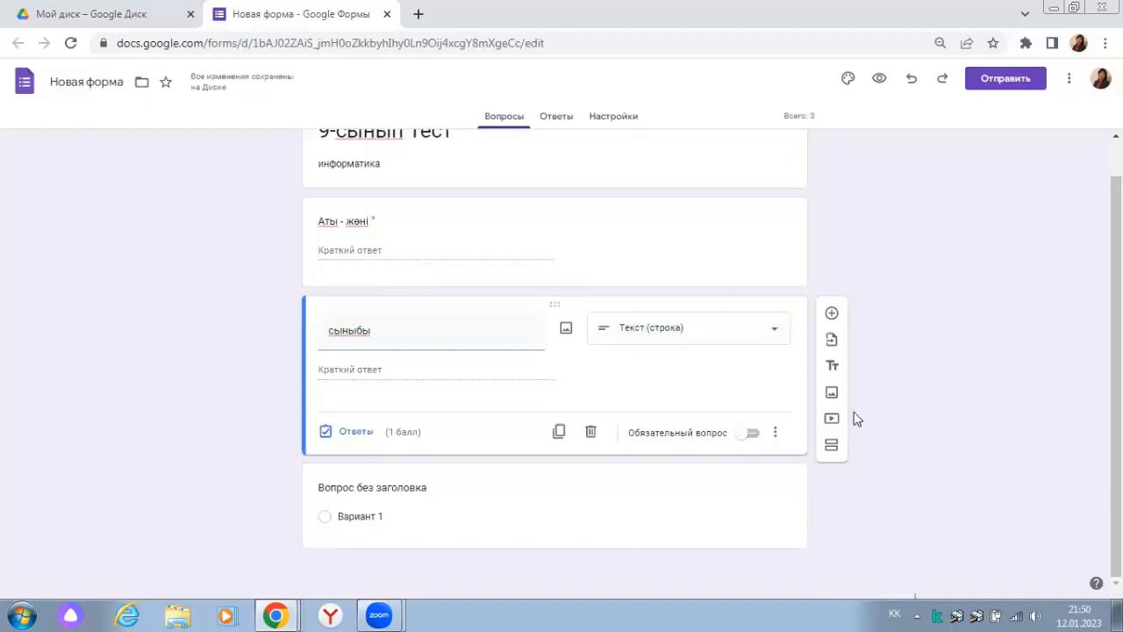
click(753, 433)
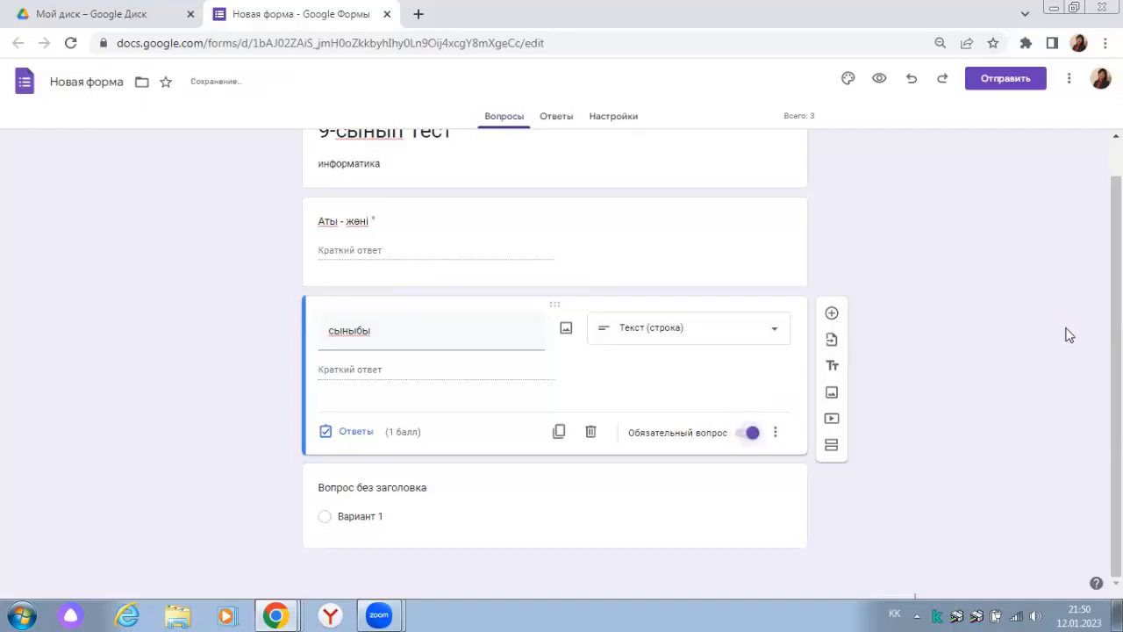
Review the "Аты - жөні" and "сыныбы" questions, including their answer types and required settings
scroll(1065, 328, up, 1)
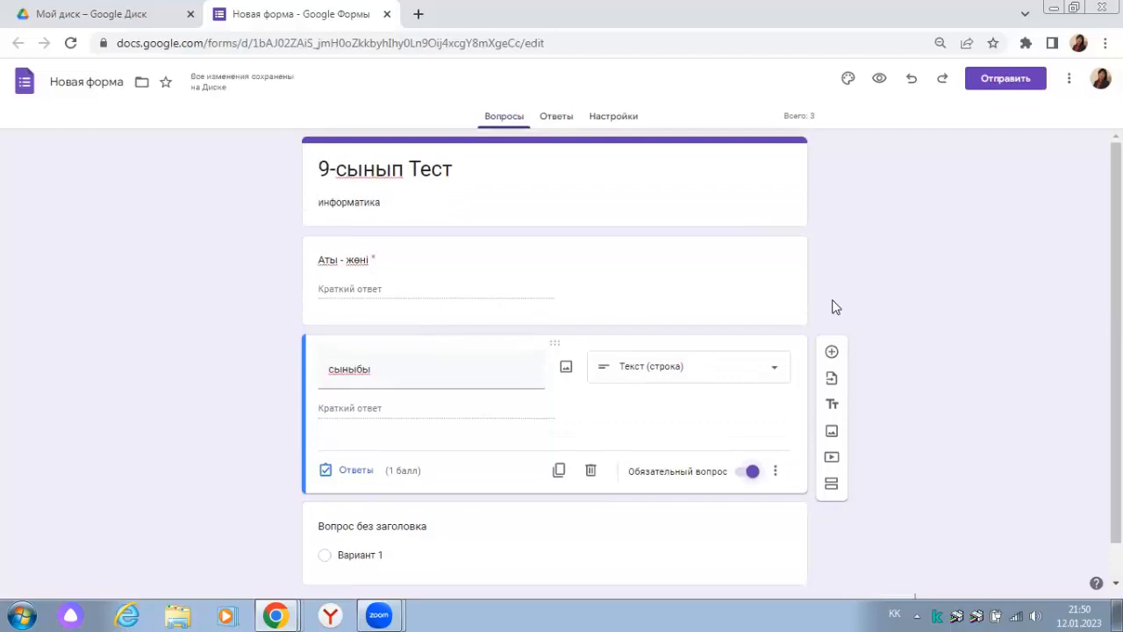
click(734, 273)
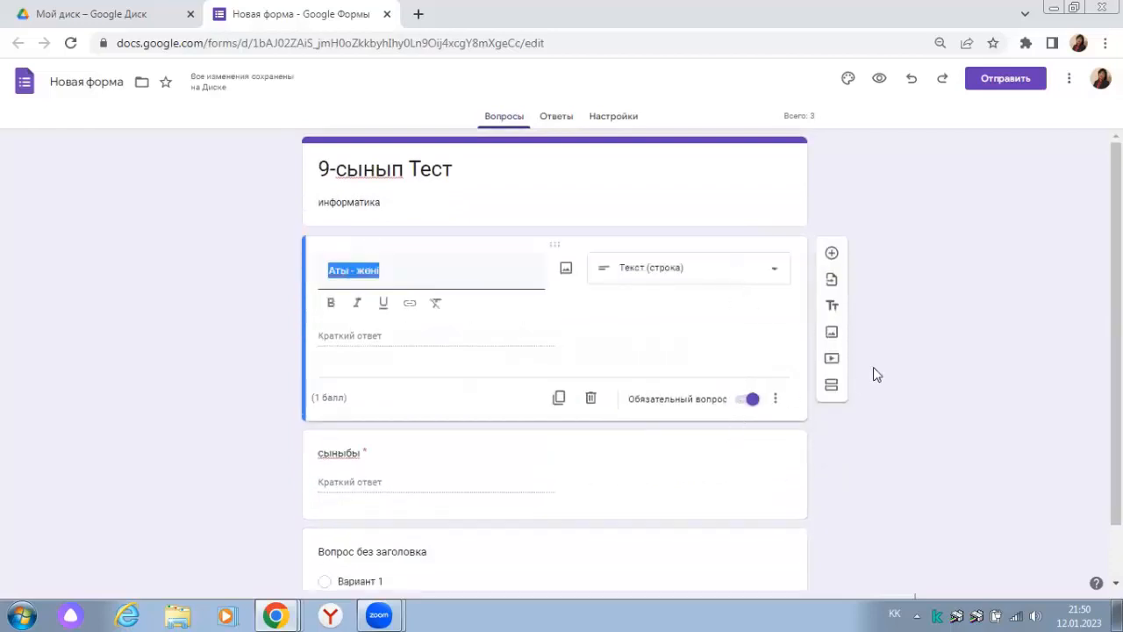
scroll(832, 384, down, 1)
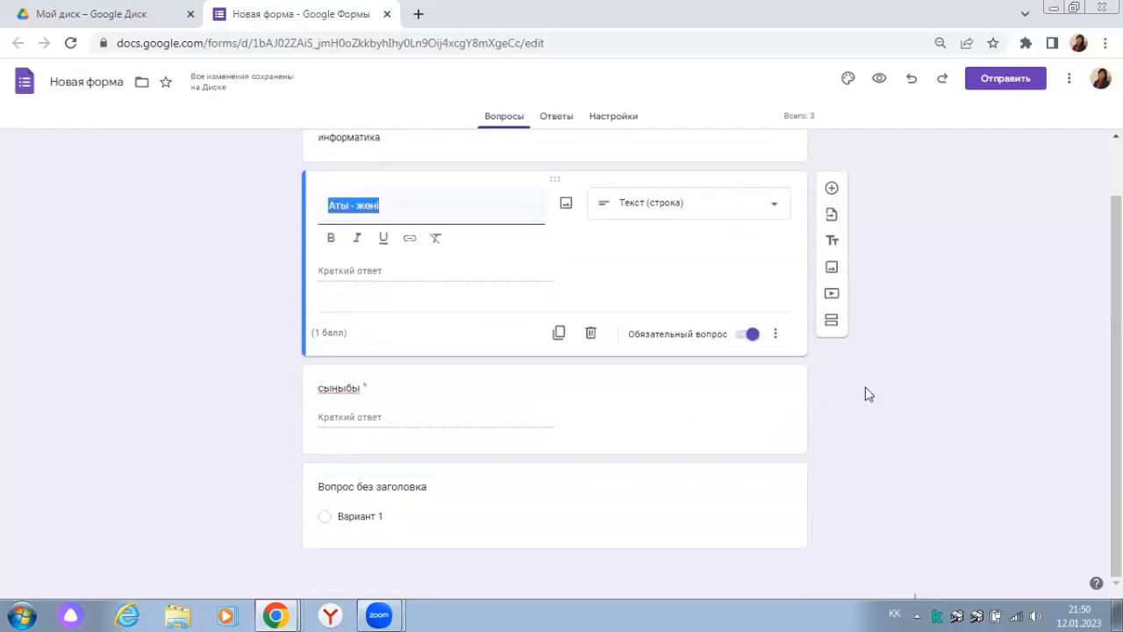
click(650, 405)
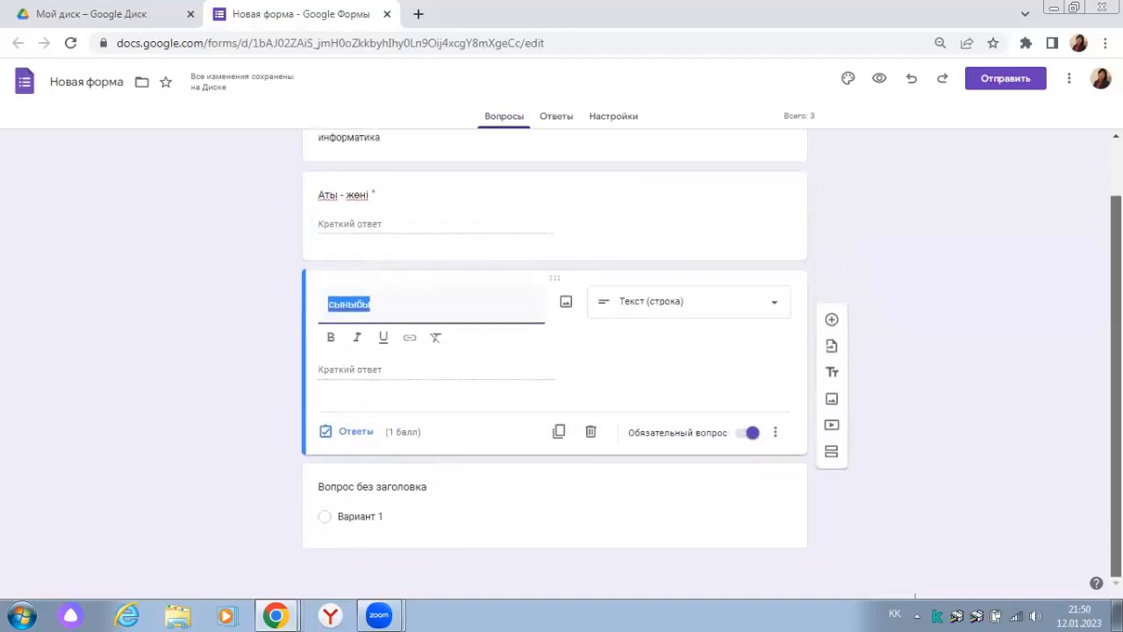
drag(1116, 298, 1116, 243)
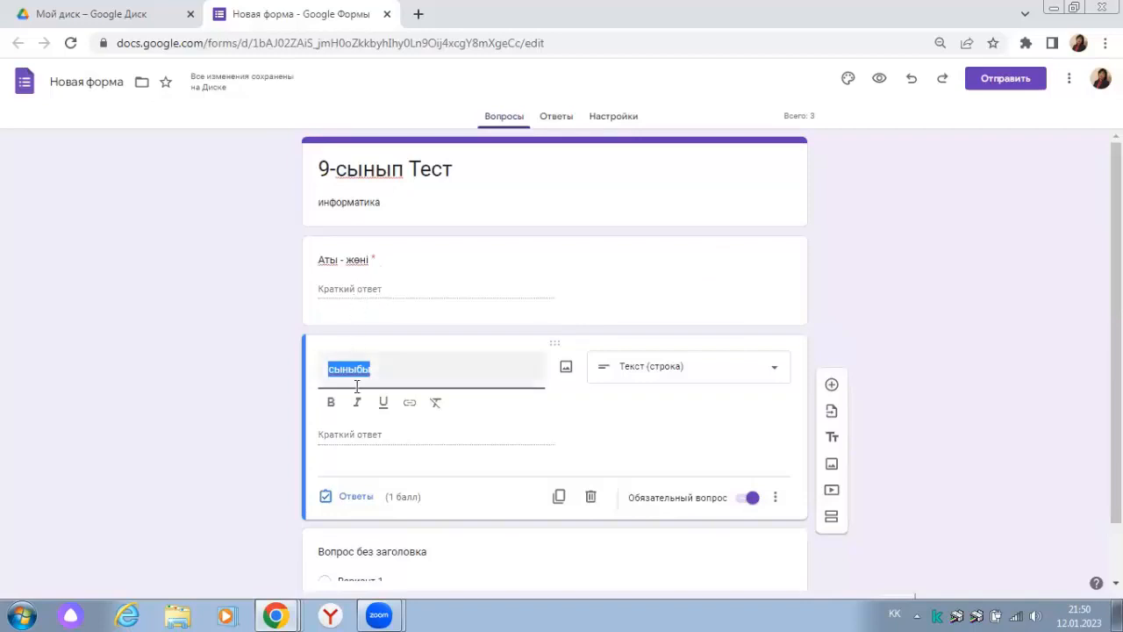
drag(1117, 337, 1116, 392)
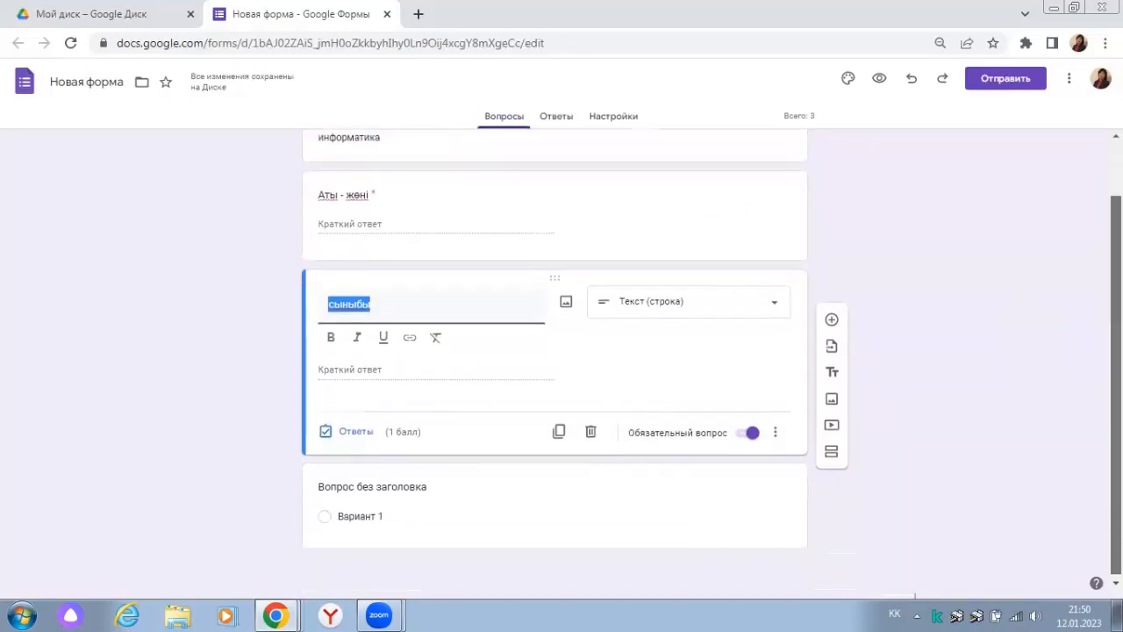
Add a single-choice question below "сыныбы" titled "Жүйелік блок құрамына кірмейтін құрылғы:"
click(833, 324)
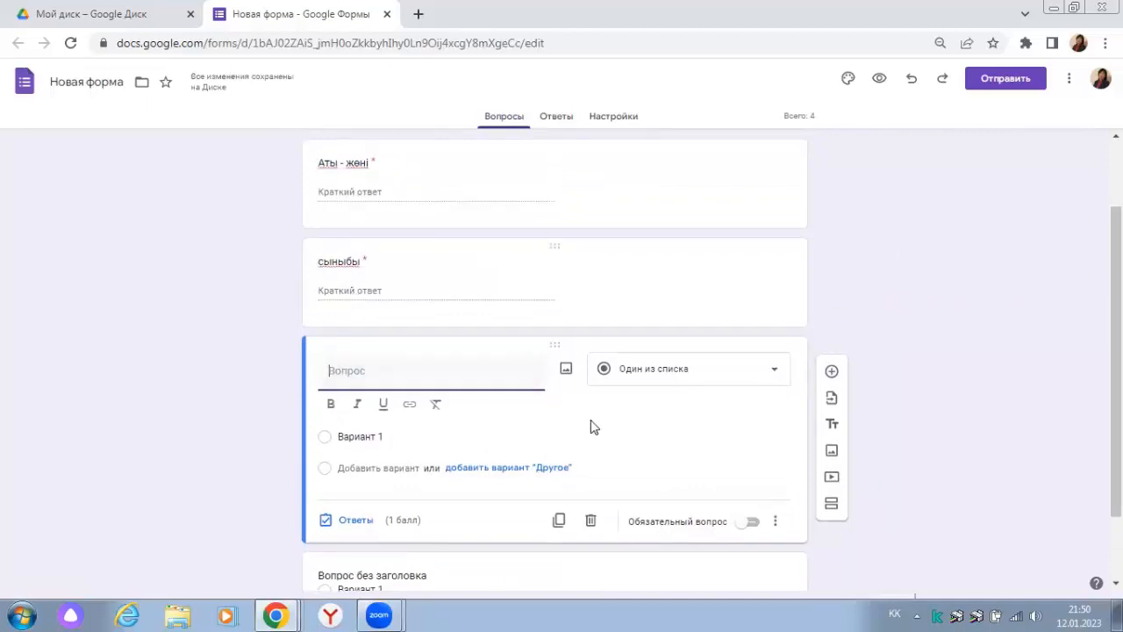
drag(1117, 361, 1116, 421)
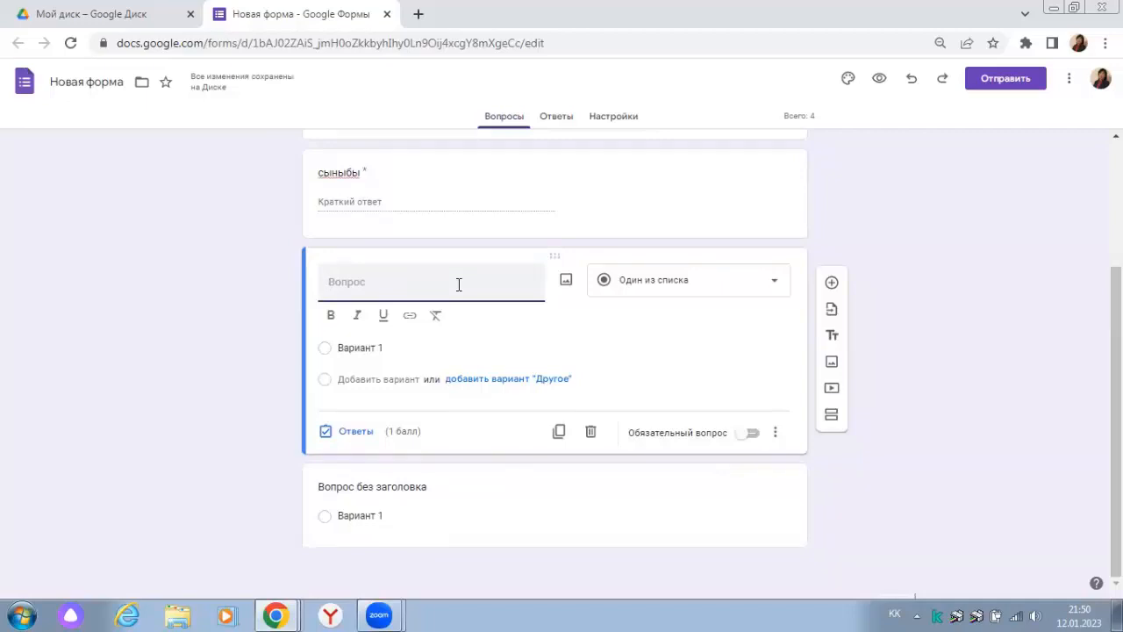
text(жүйелік блок құрамына )
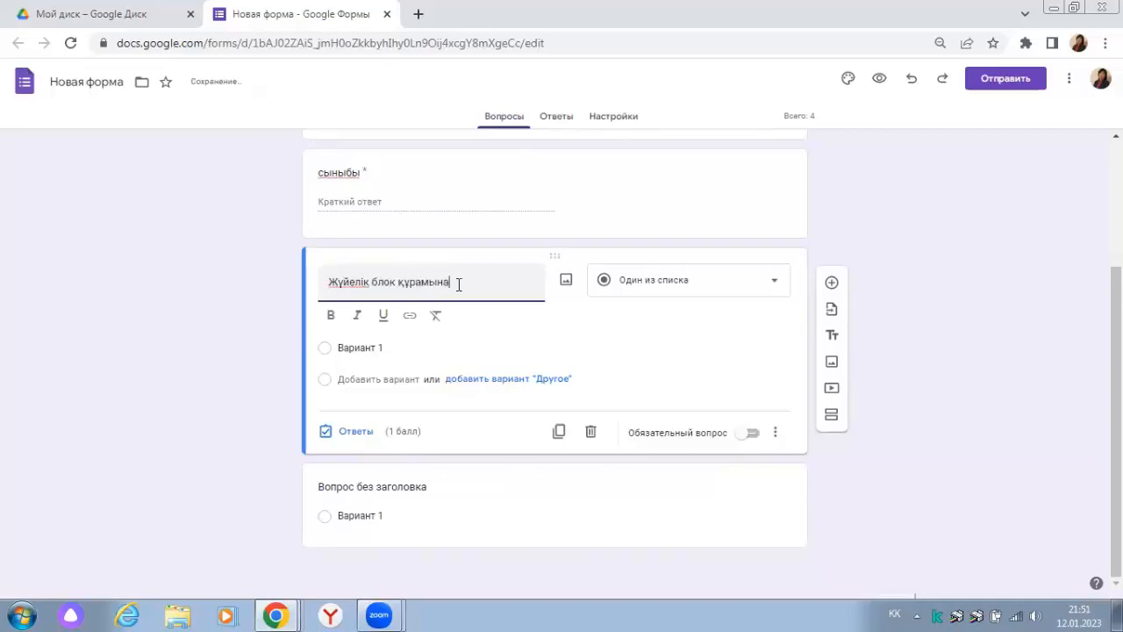
text(кірмейтін құрылғы)
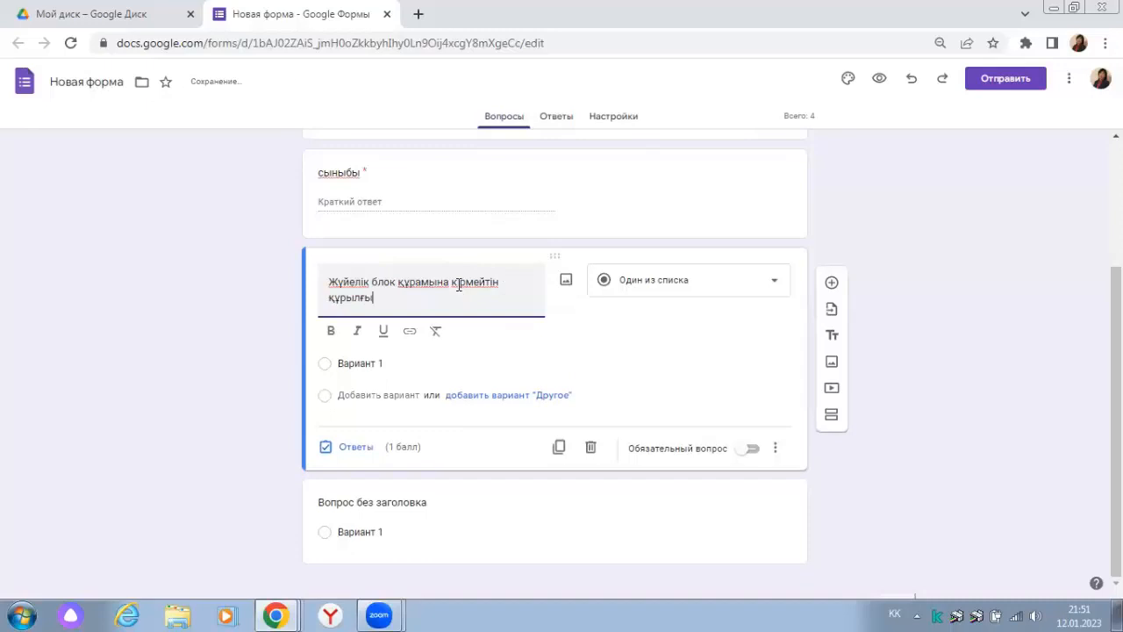
text(:)
Enter the system-unit question's four answer options: "қатқыл диск", "пернетақта", "процессор" and "жедел жады"
click(360, 363)
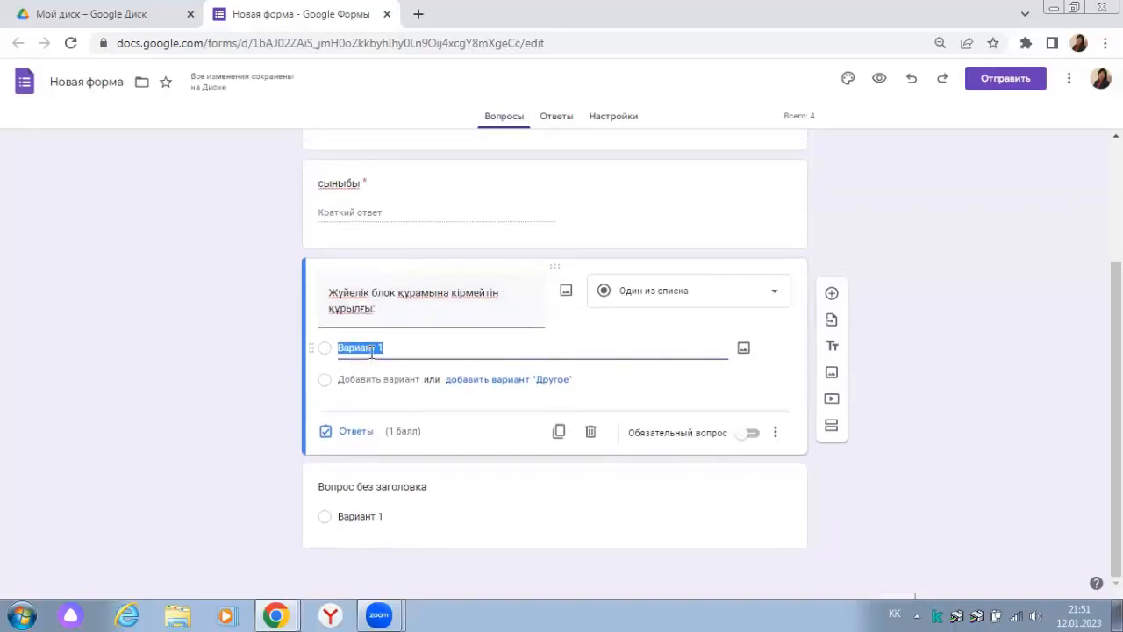
key(BackSpace)
text(қатқыл диск)
click(365, 378)
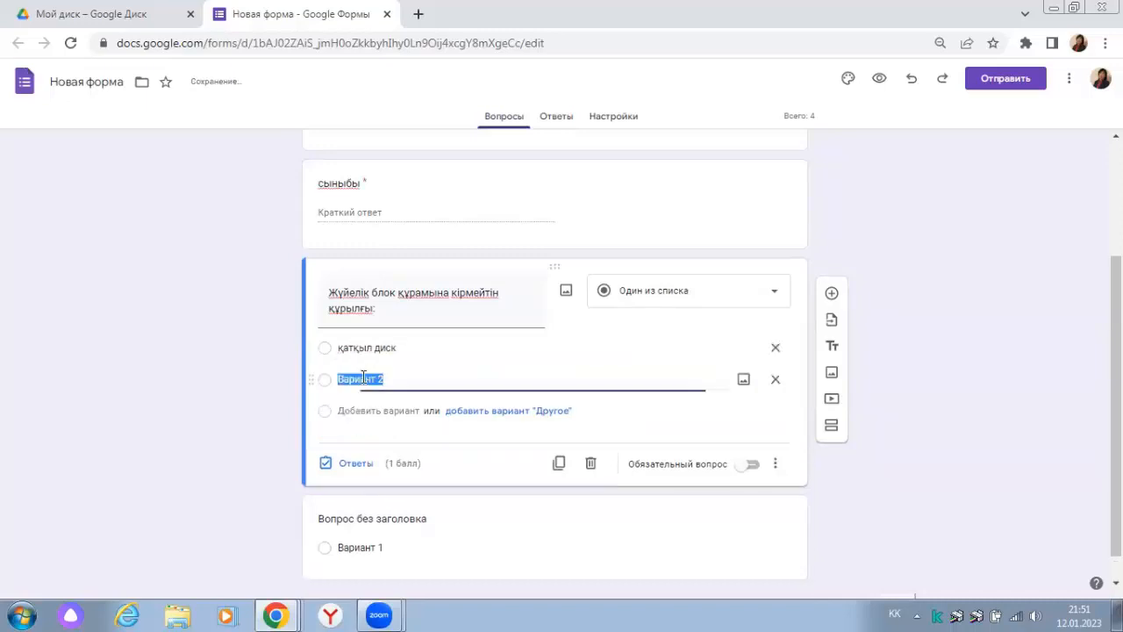
text(пернетақта)
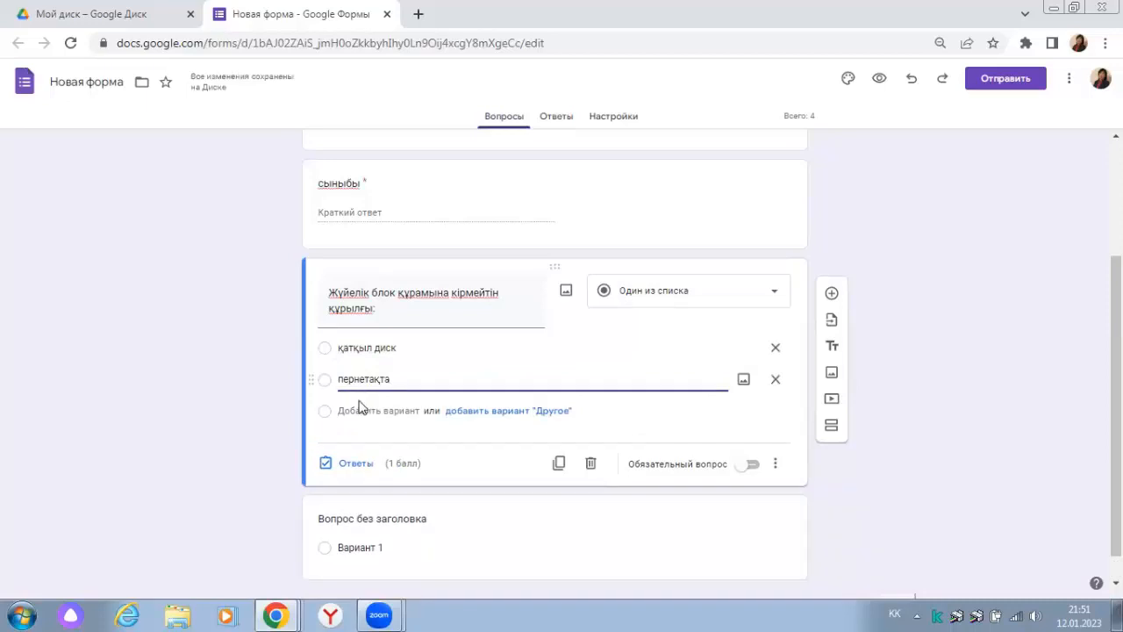
click(358, 410)
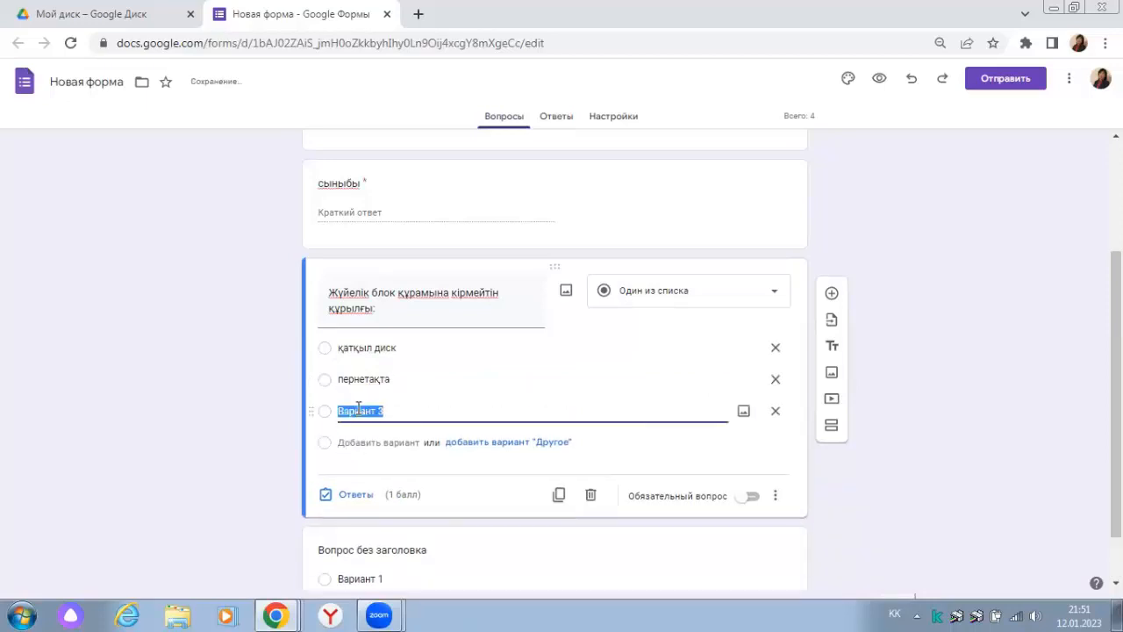
text(процессор)
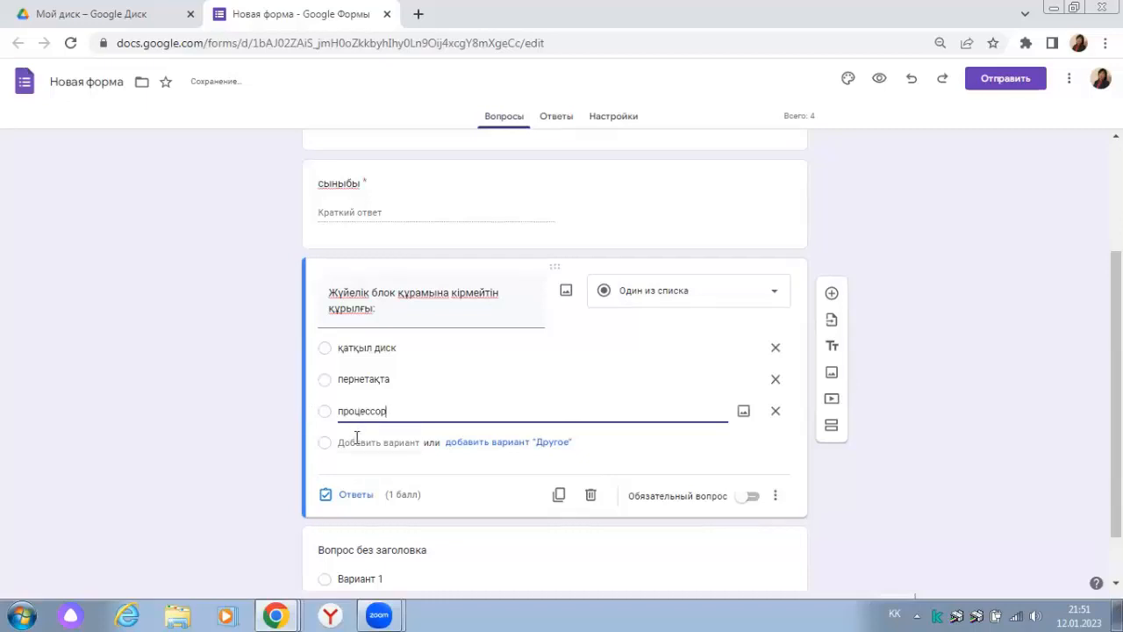
click(357, 441)
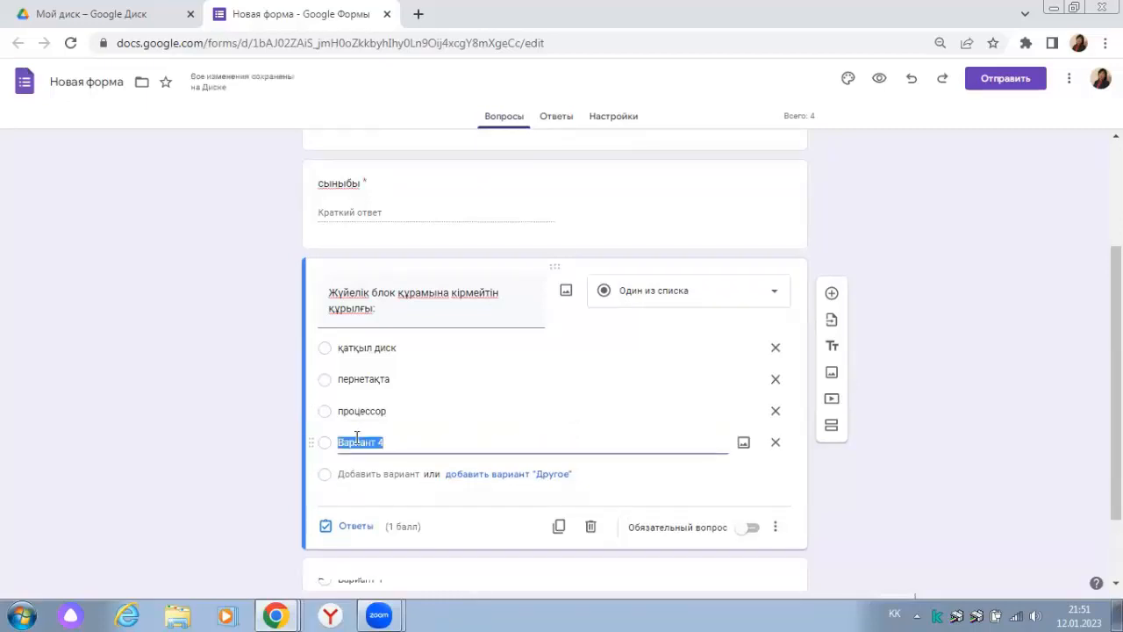
text(жеде)
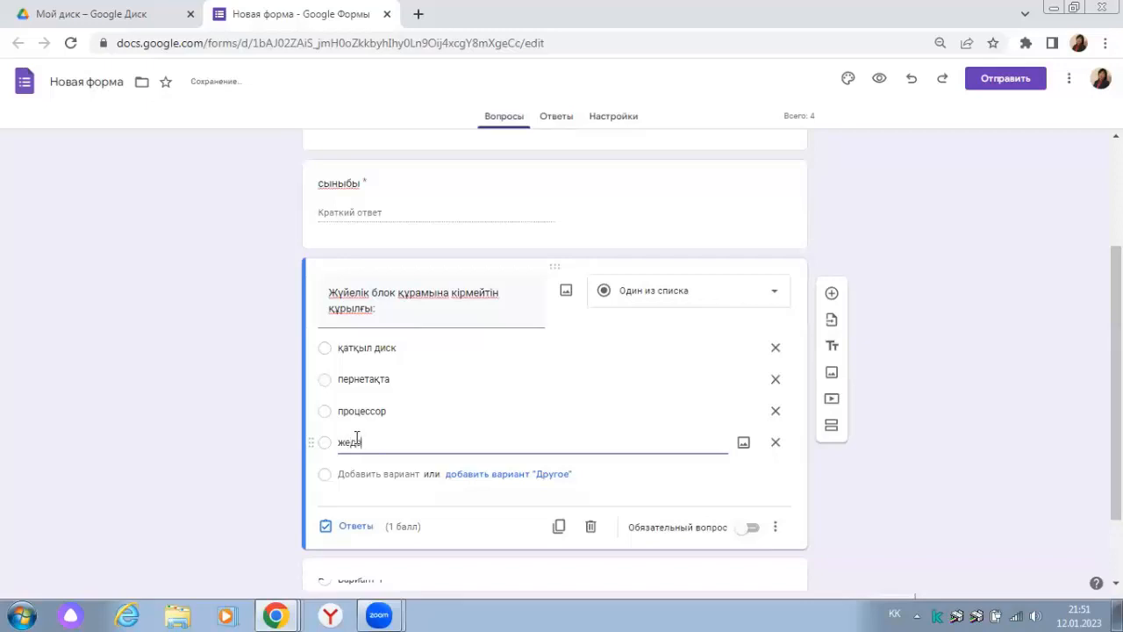
text(л жады)
Mark "пернетақта" as the correct answer to the system-unit question and make the question required
click(338, 532)
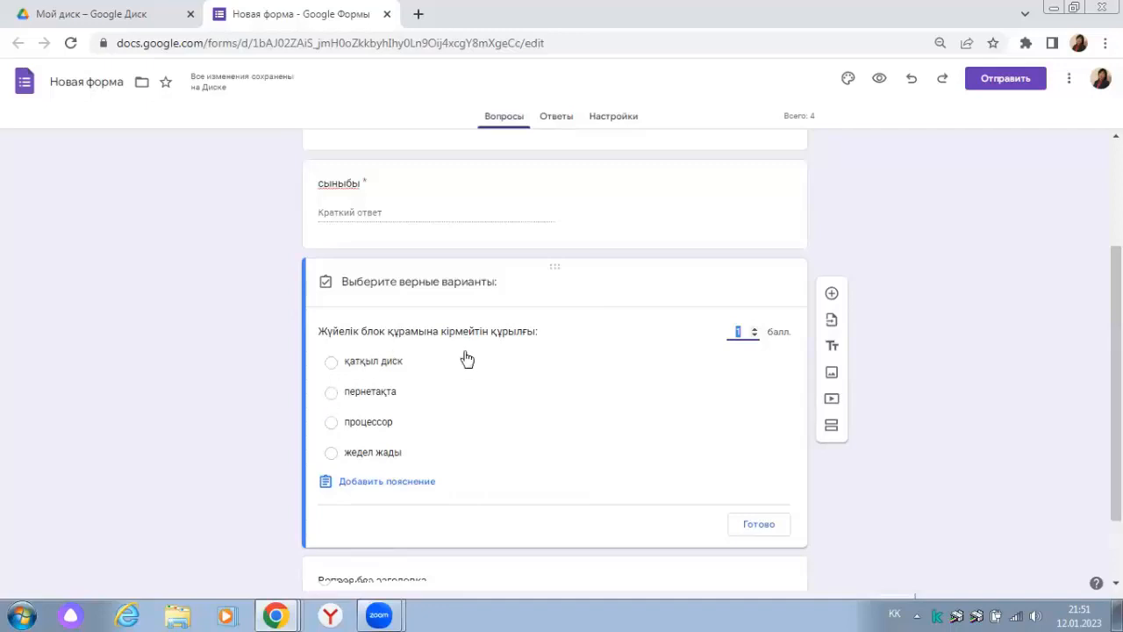
click(332, 393)
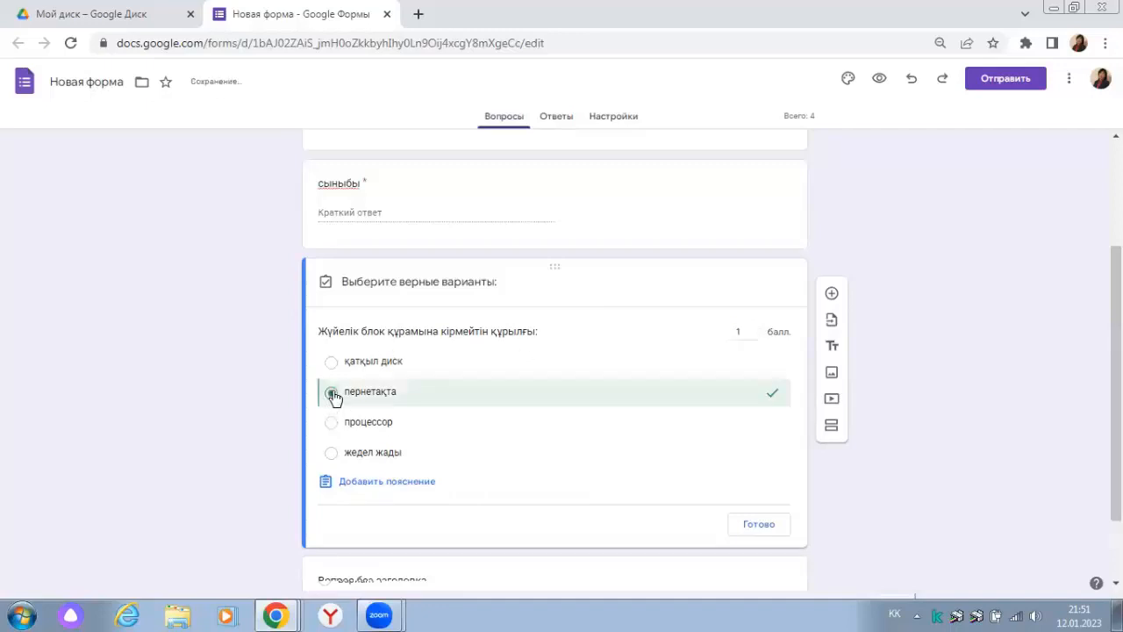
click(760, 529)
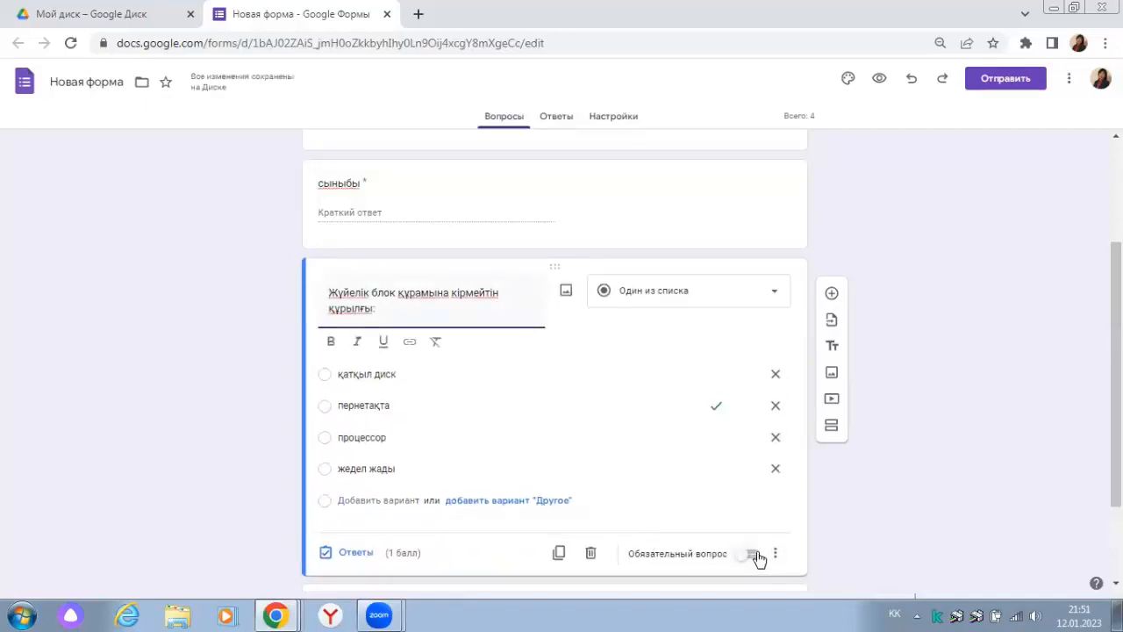
click(757, 556)
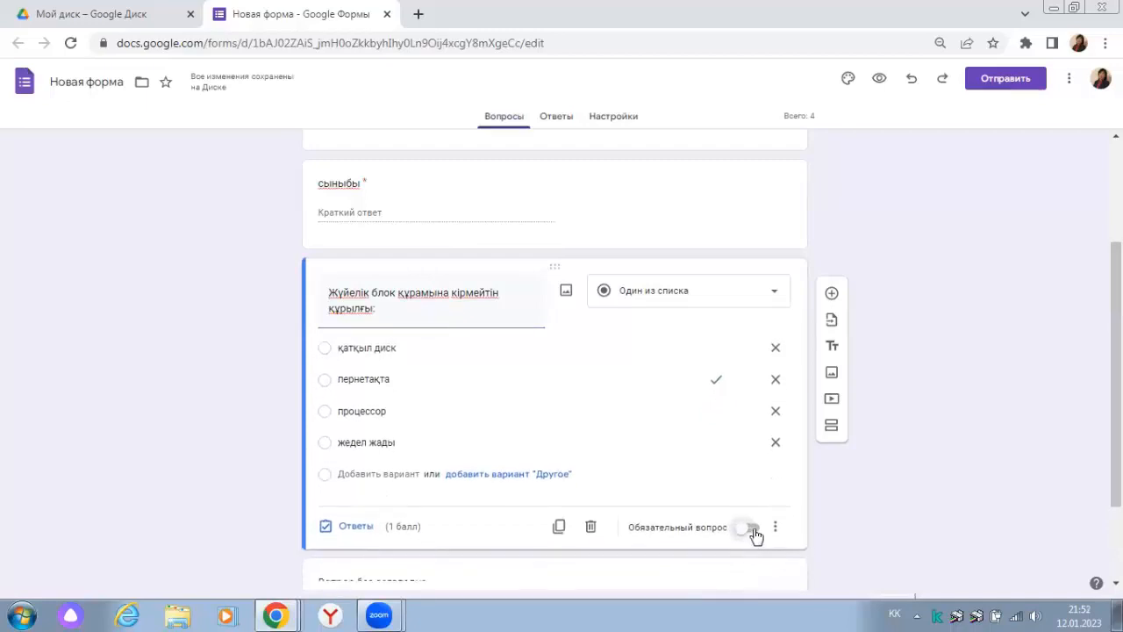
click(753, 530)
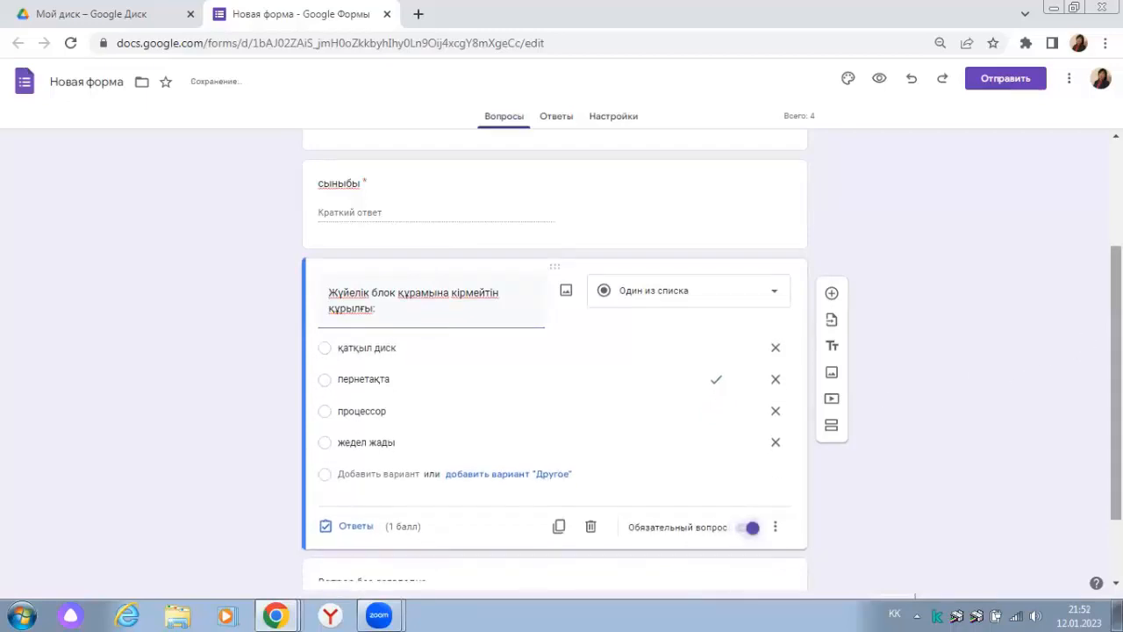
Add a single-choice question below the system-unit question titled "Ақпаратты шығару құрылғыларына жатпайтын құрал"
scroll(852, 313, down, 1)
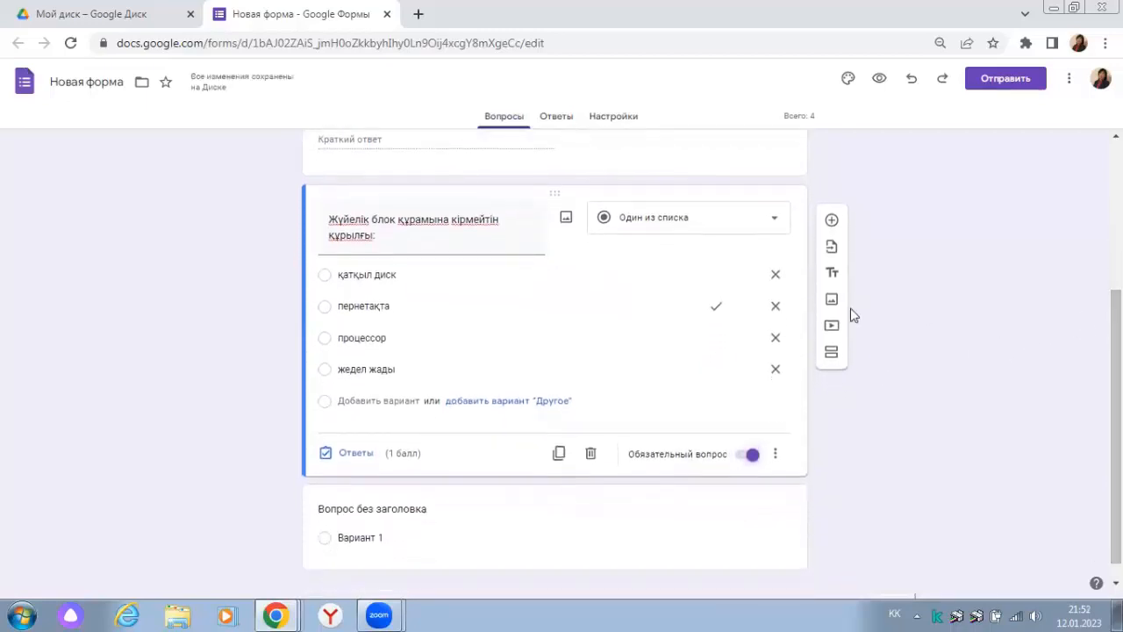
click(714, 307)
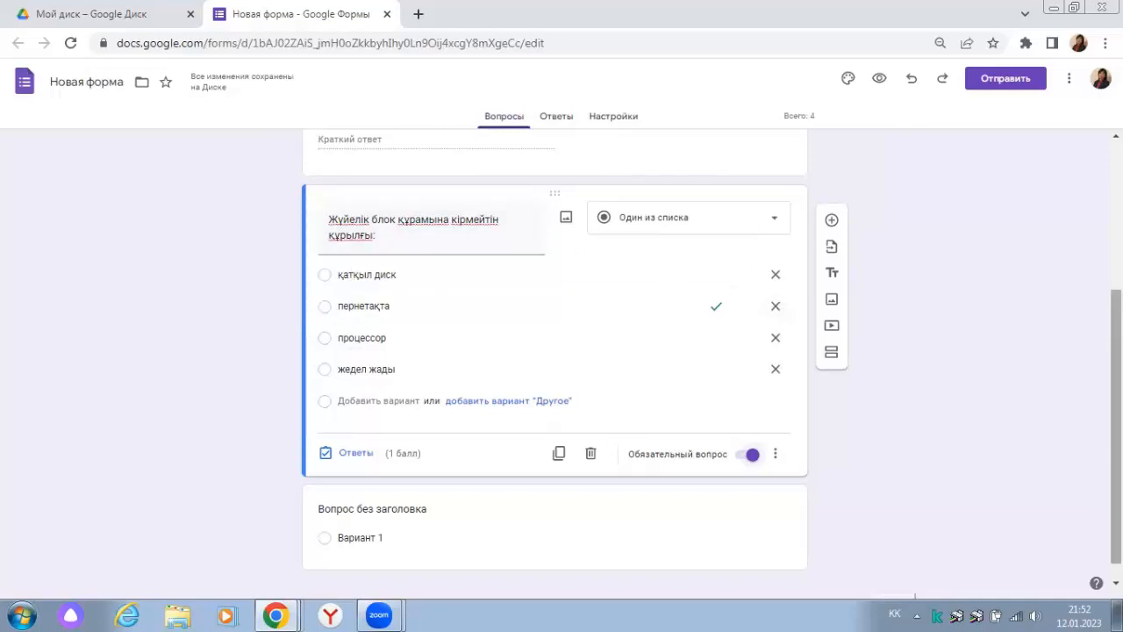
scroll(555, 360, up, 3)
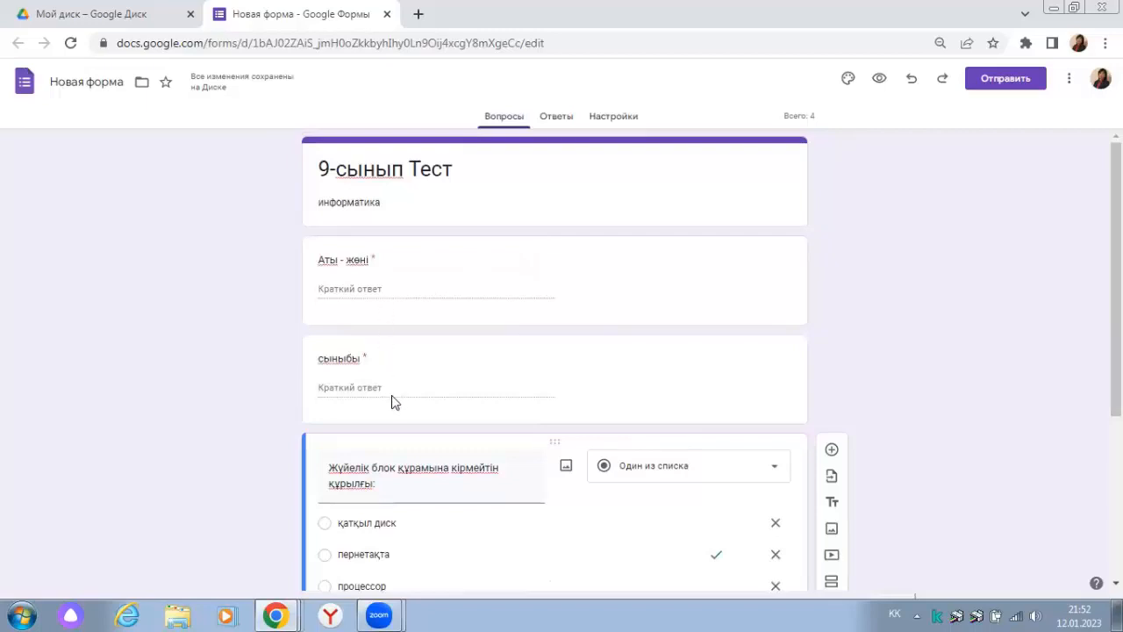
drag(1117, 264, 1116, 423)
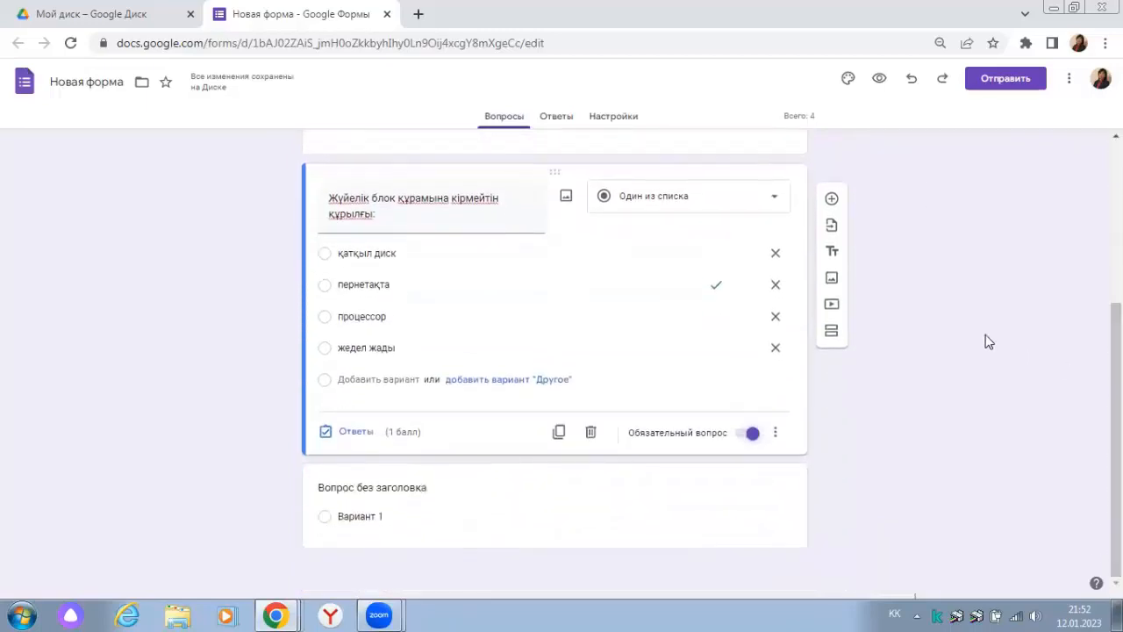
click(832, 201)
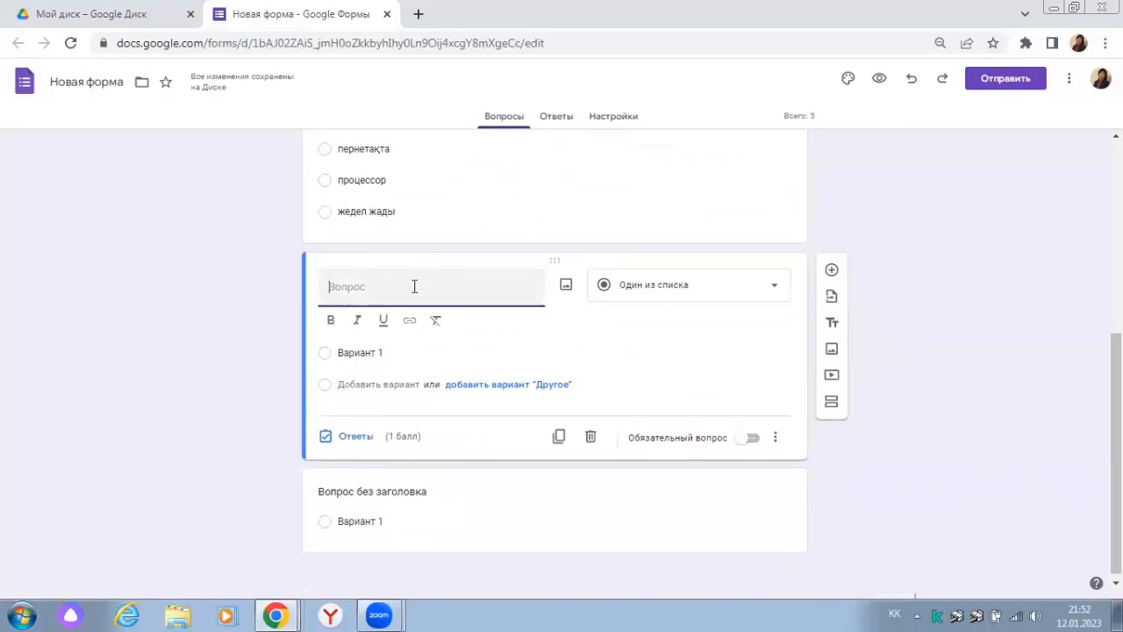
text(Ақпаратты шығару құры)
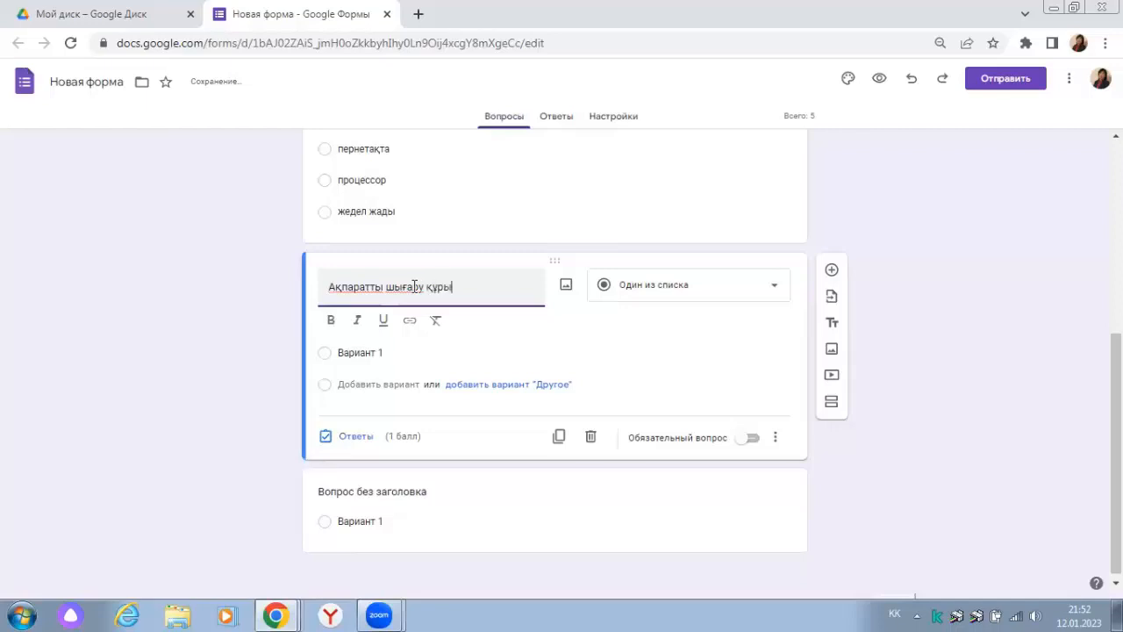
text(ары)
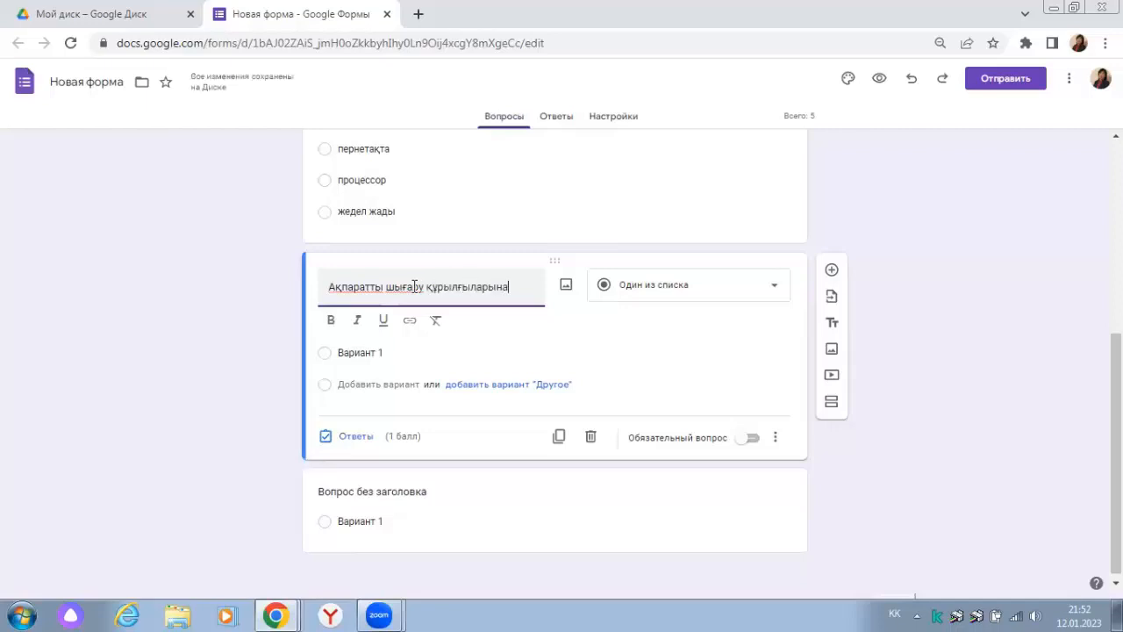
text(на жа)
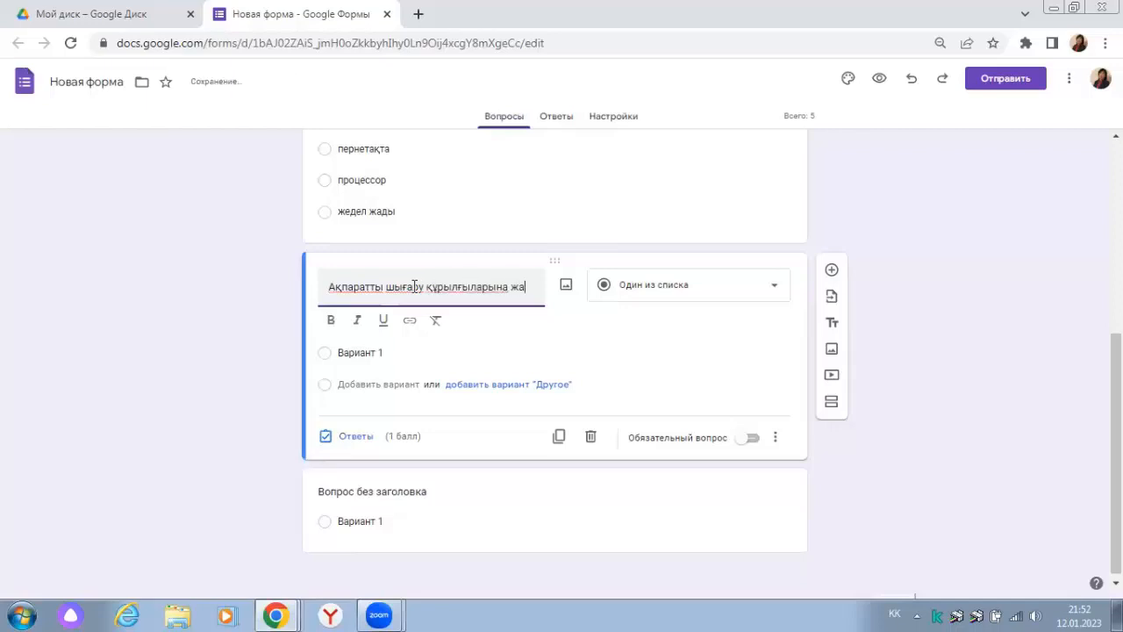
text(тпайтын құрал)
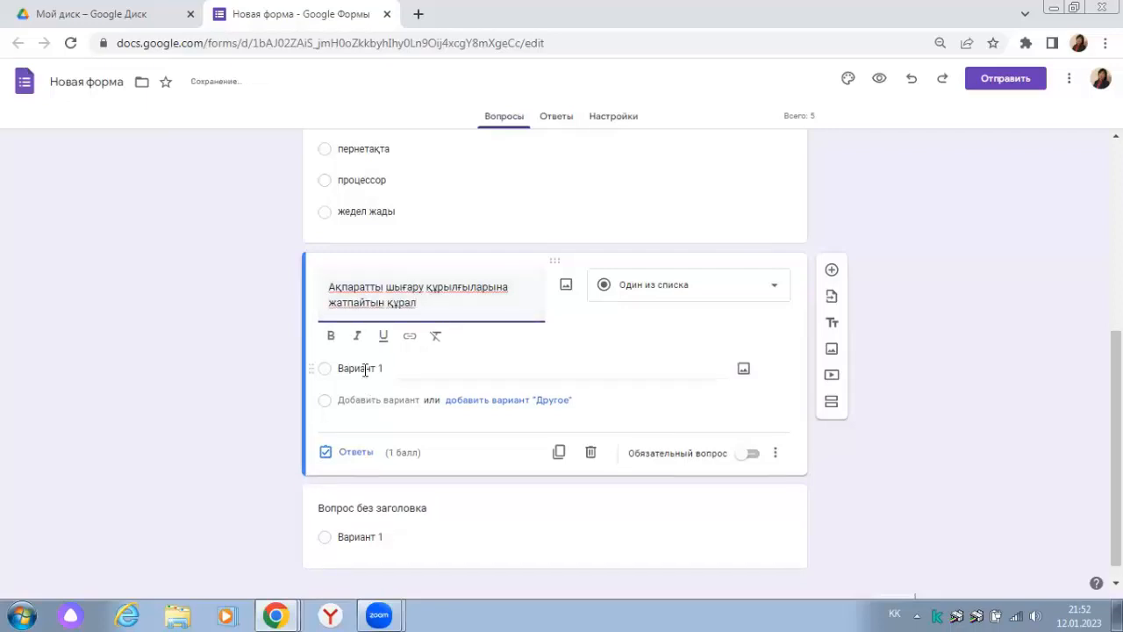
Enter the output-device question's four answer options: "принтер", "дыбыс колонкасы", "дисплей" and "плоттер"
click(365, 369)
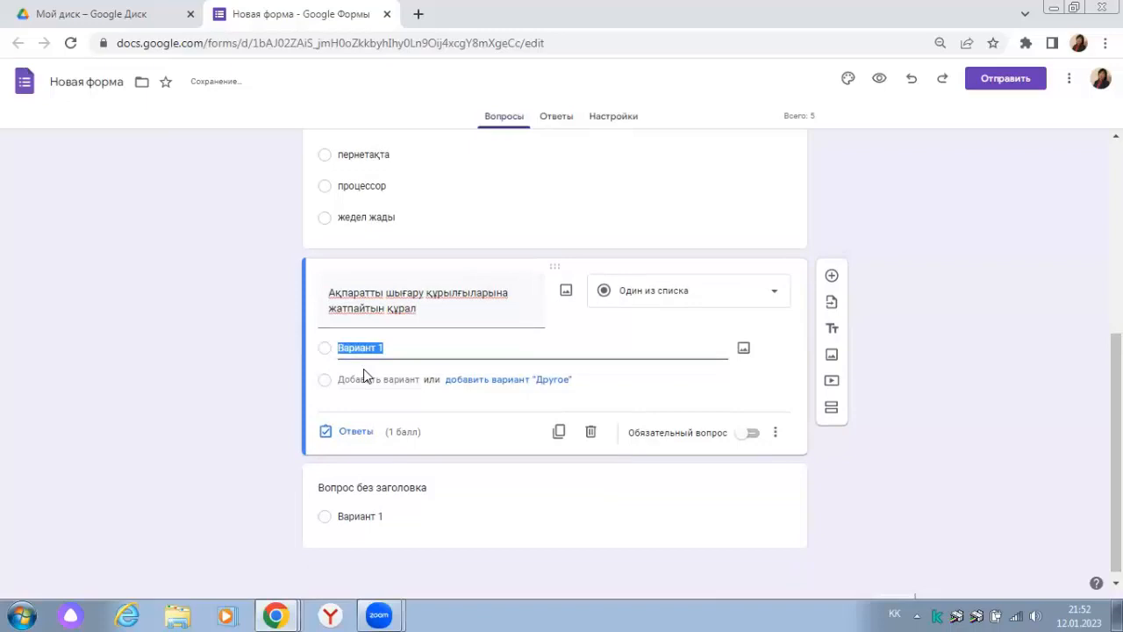
text(при)
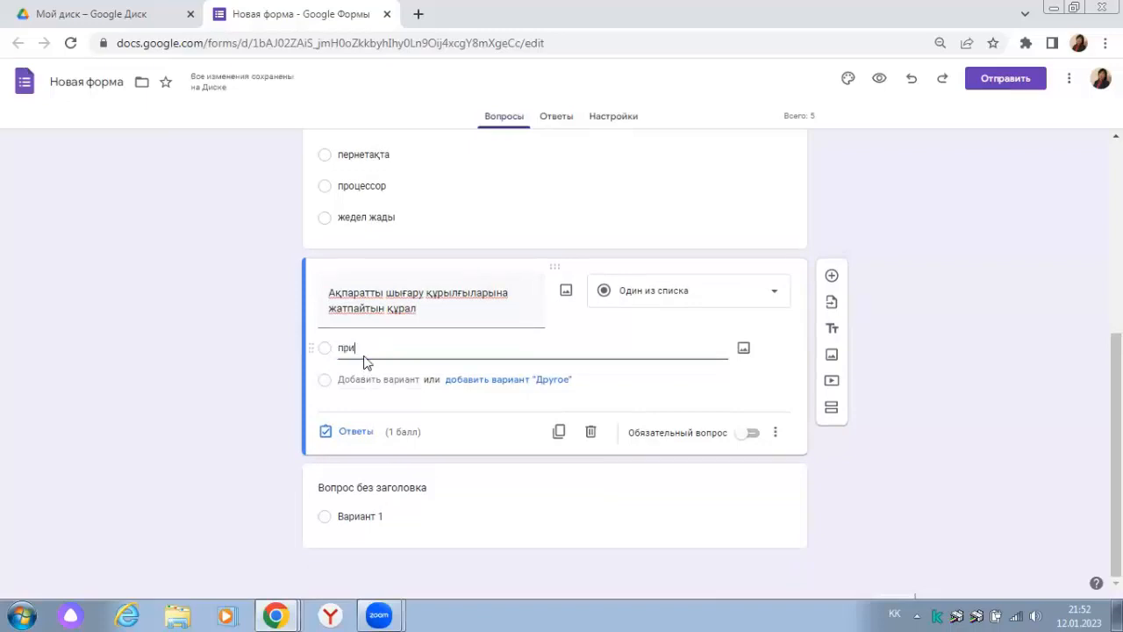
text(нтер)
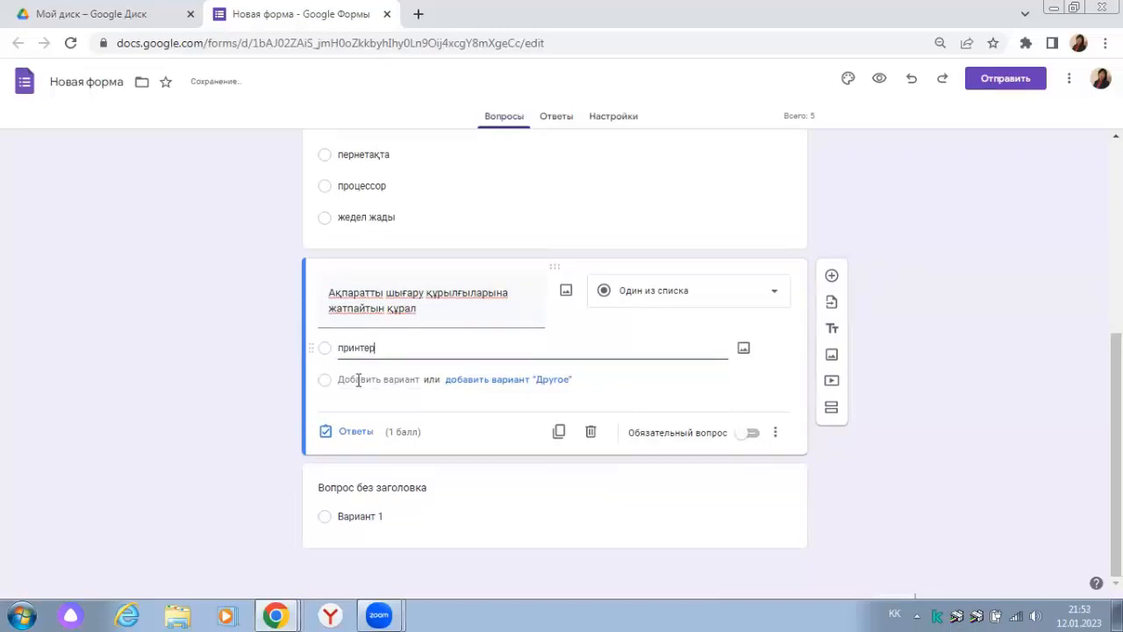
click(358, 379)
text(дыбы)
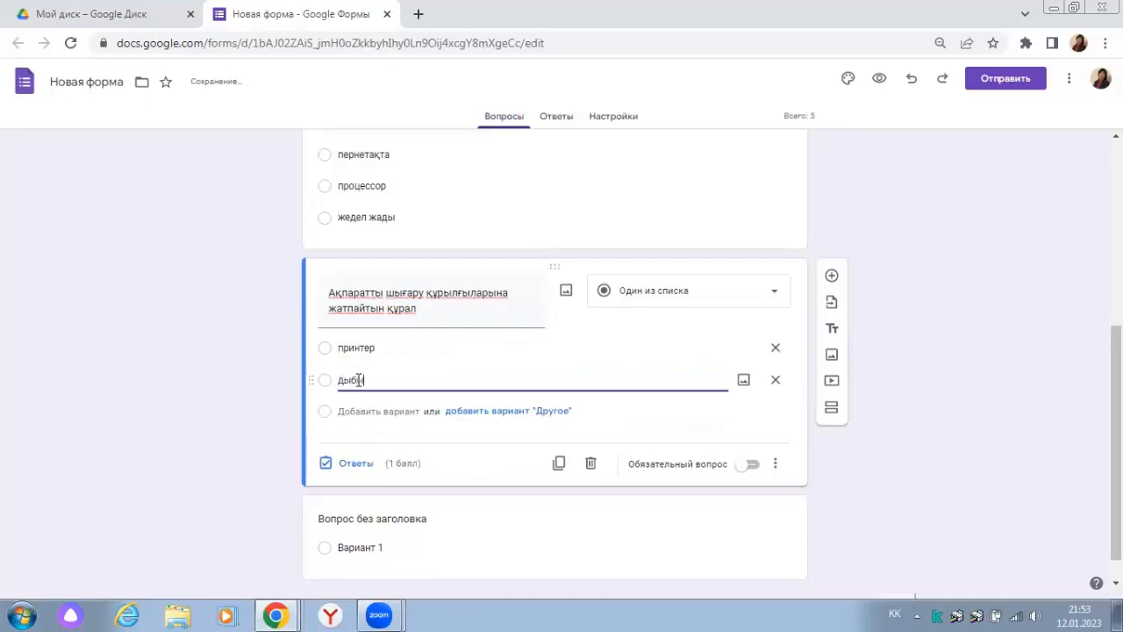
text(с колонкасы)
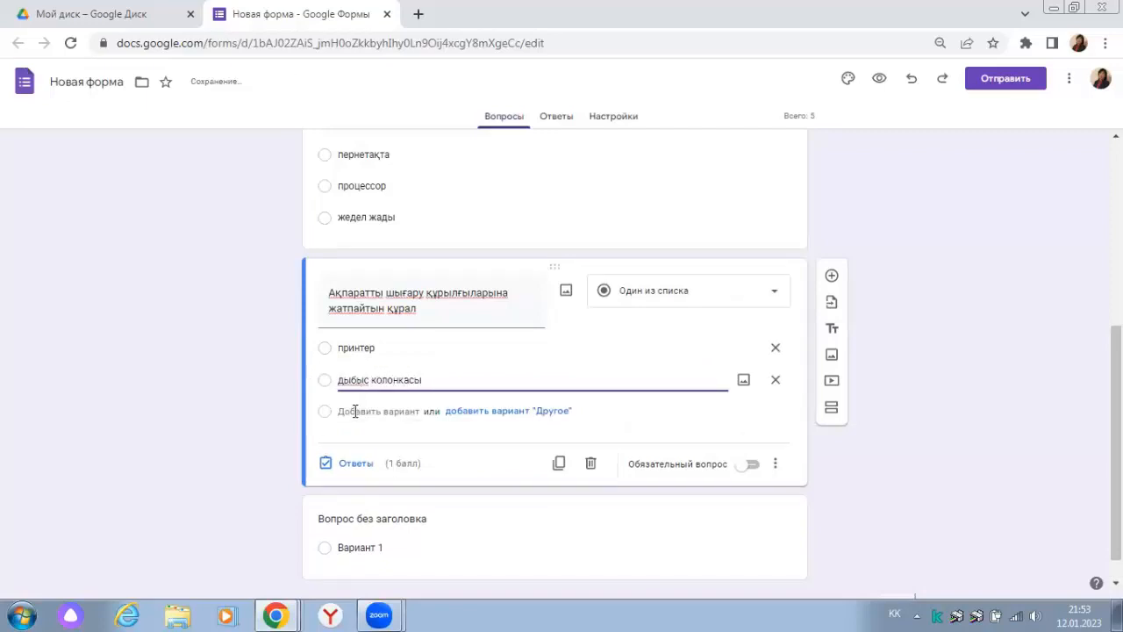
click(355, 410)
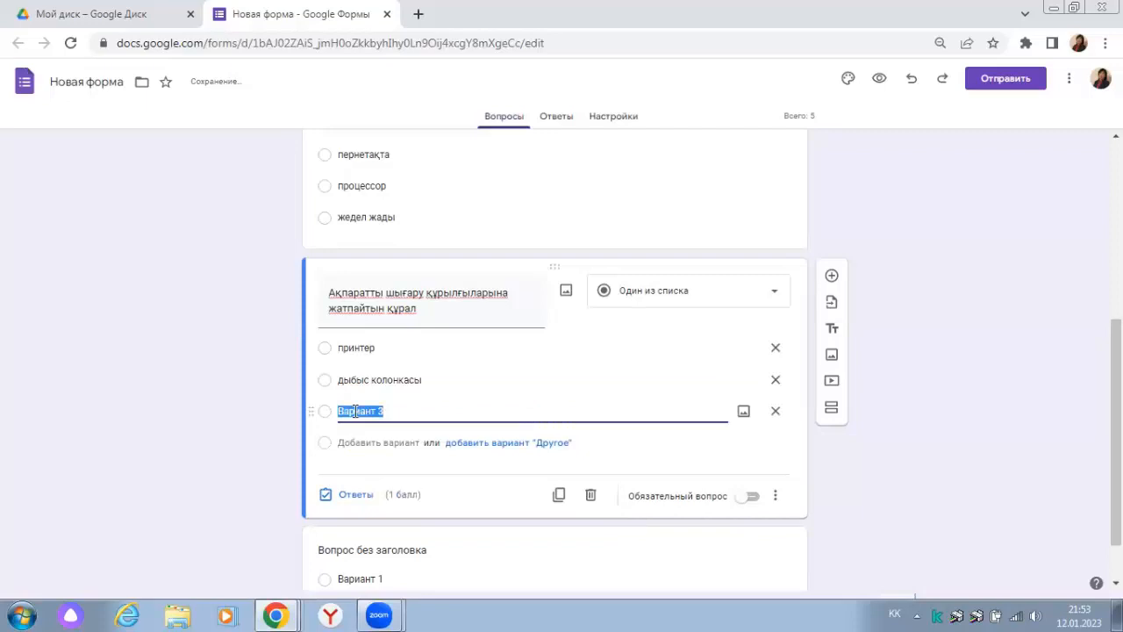
text(дисплей)
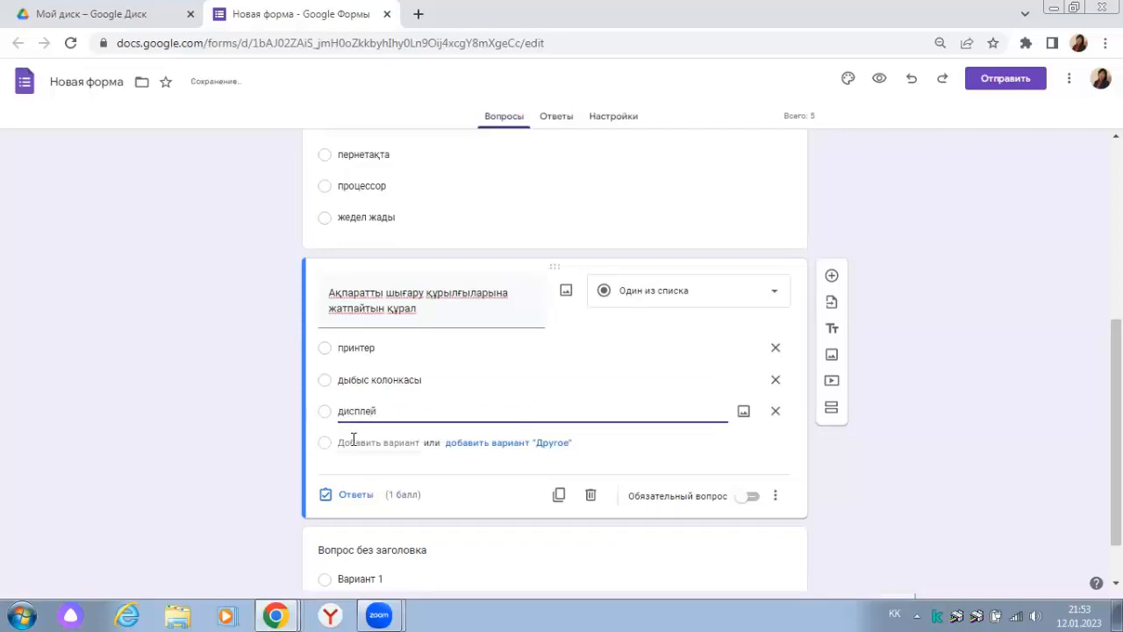
click(355, 443)
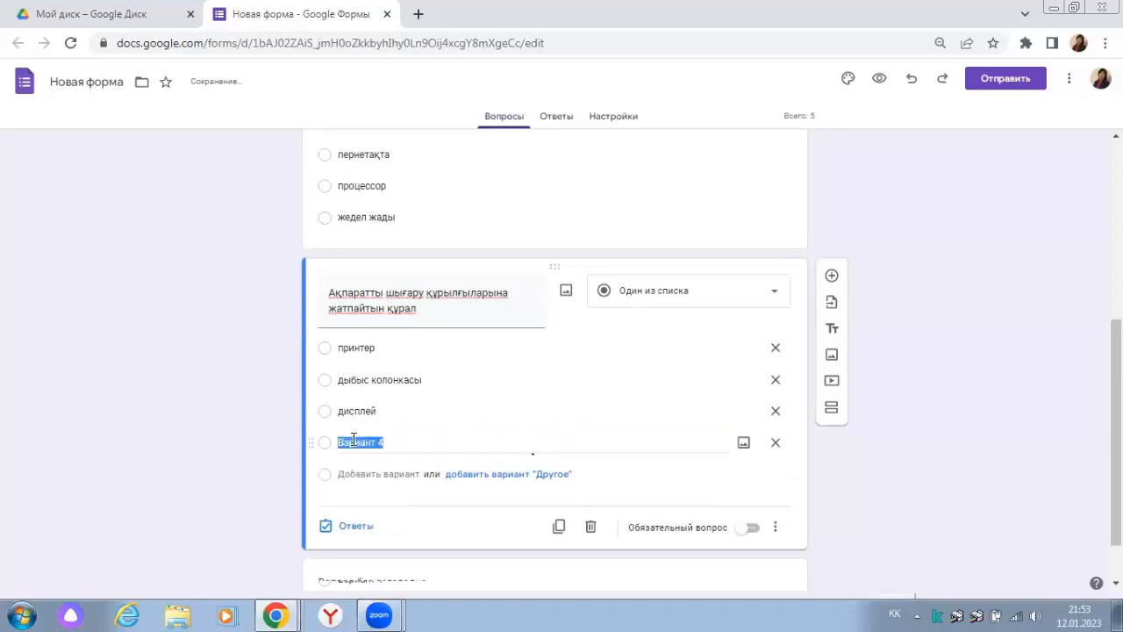
text(плоттер)
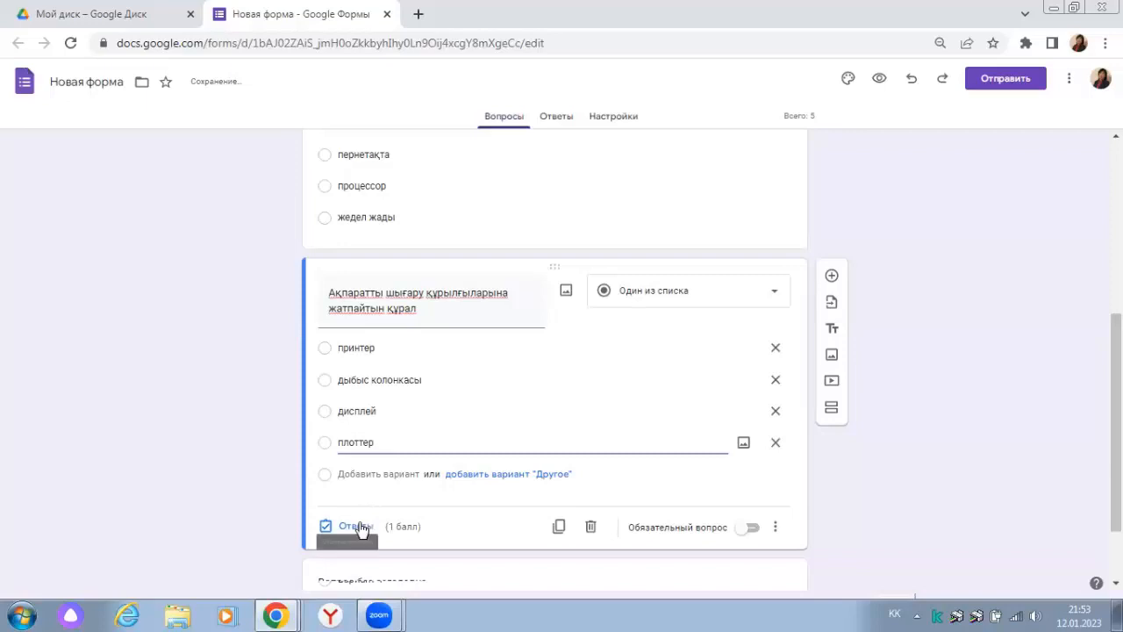
Mark "плоттер" as the correct answer to the output-device question and make the question required
click(355, 527)
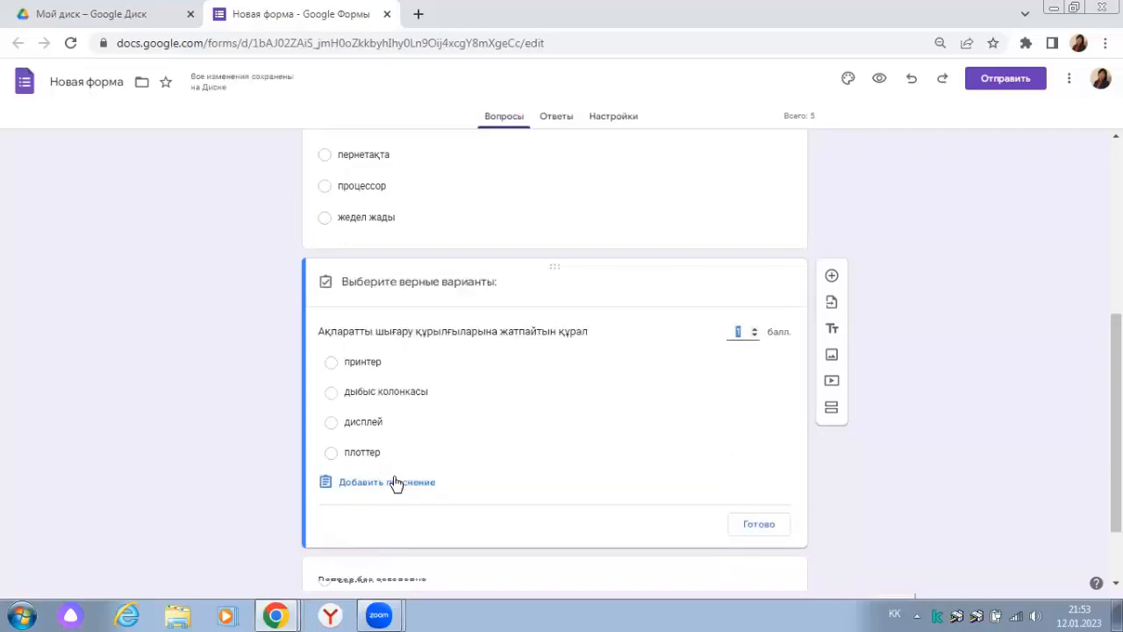
click(331, 455)
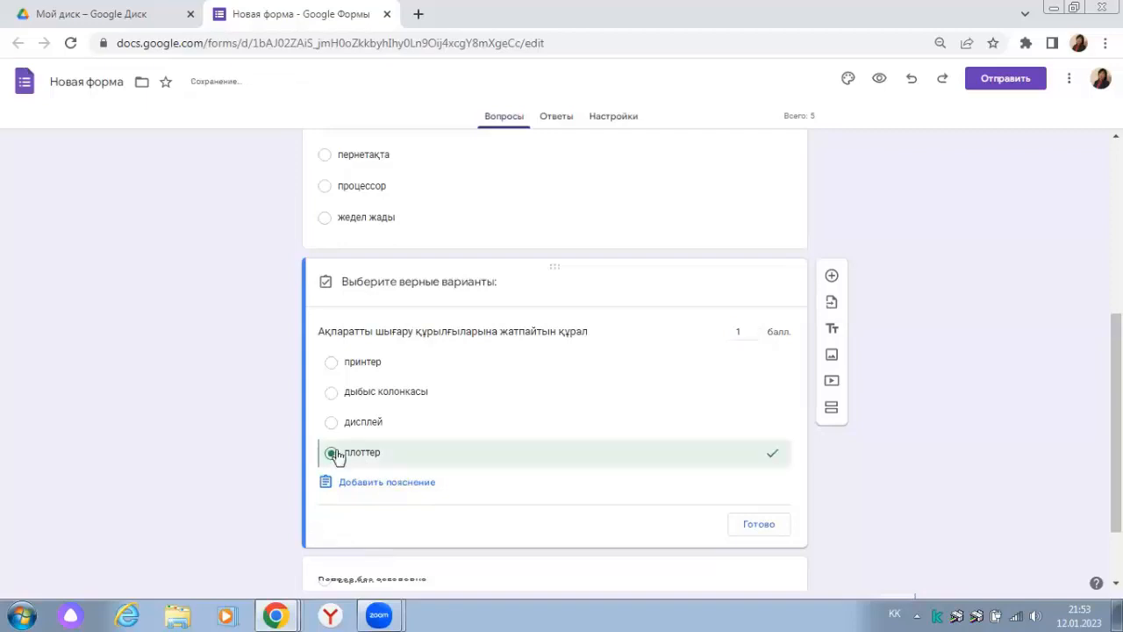
click(759, 526)
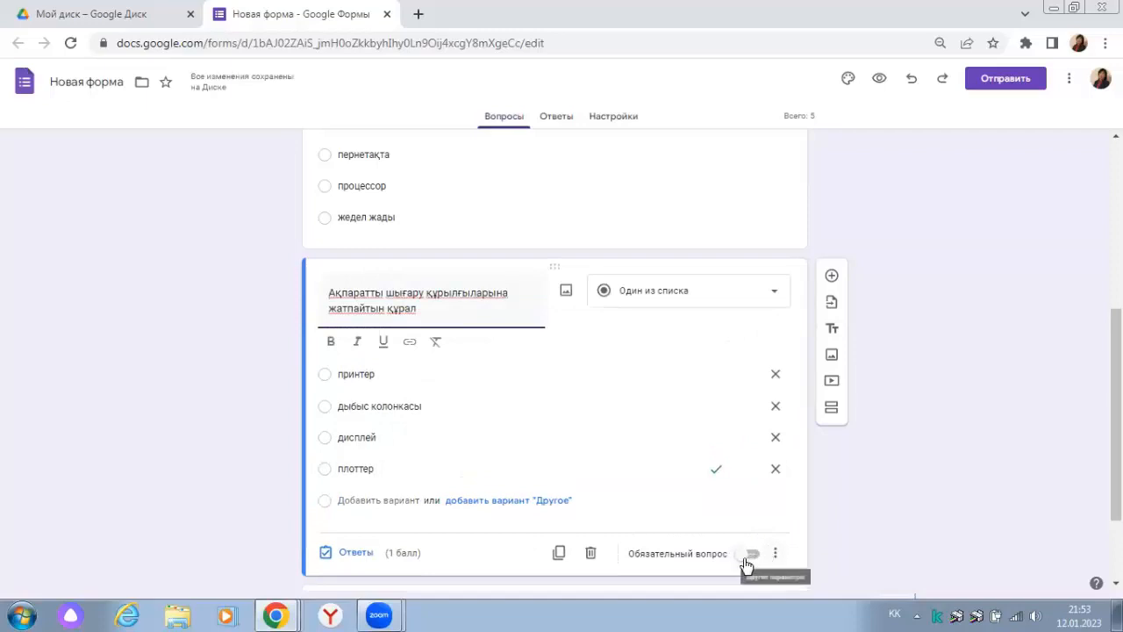
click(753, 554)
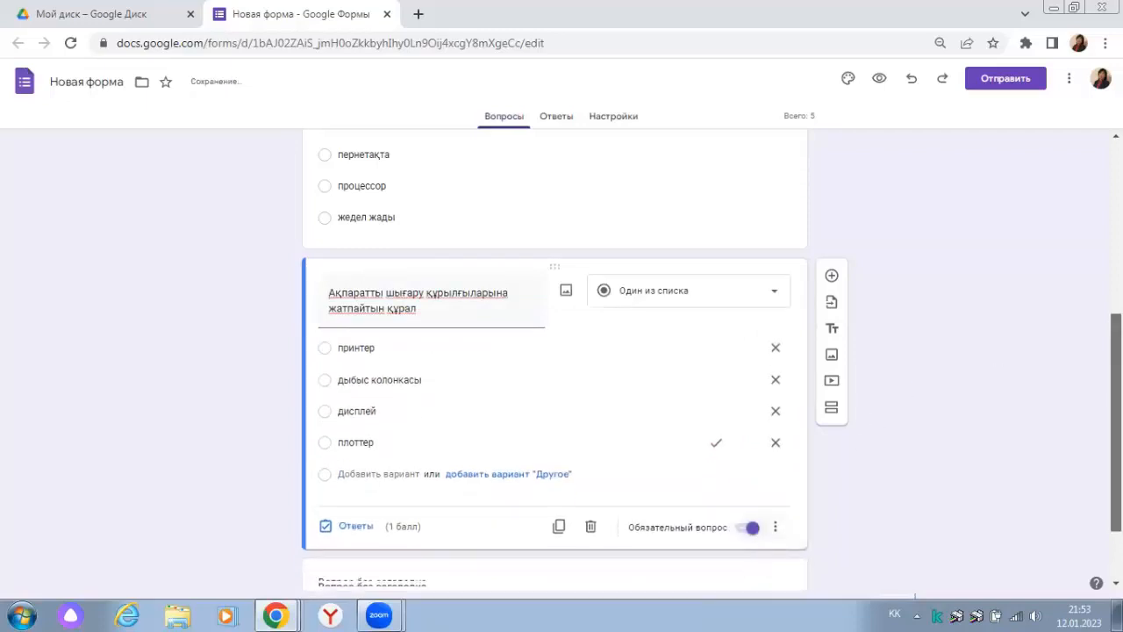
Add a single-choice question below the output-device question titled "Компьютердің миы деп қандай құрылғыны айтады?"
scroll(1116, 422, down, 1)
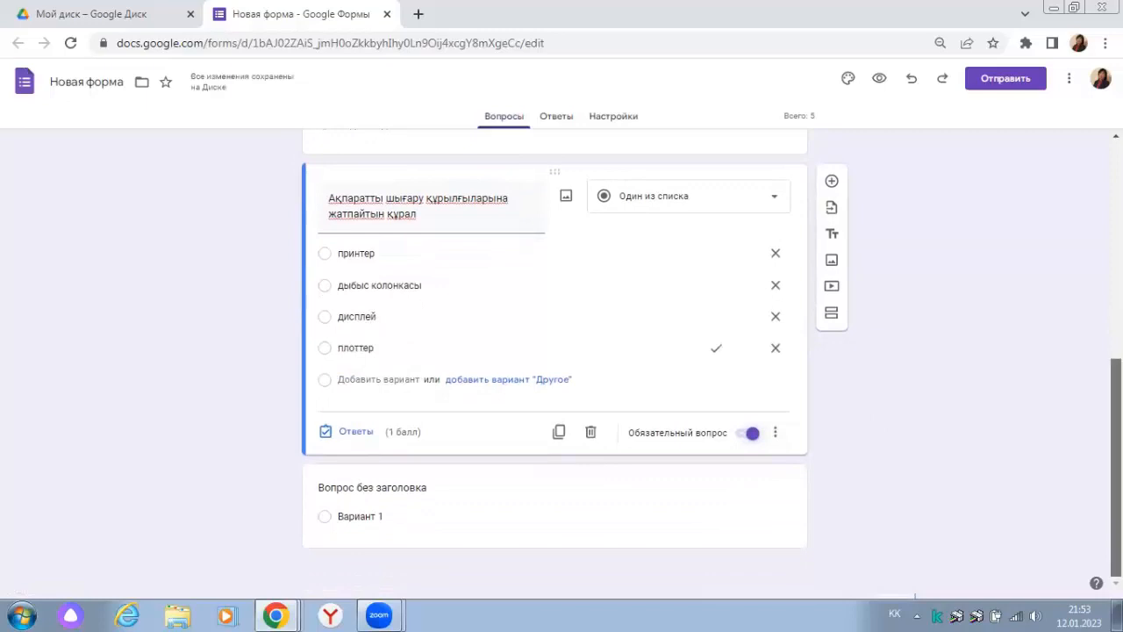
scroll(1116, 421, up, 4)
scroll(555, 360, down, 3)
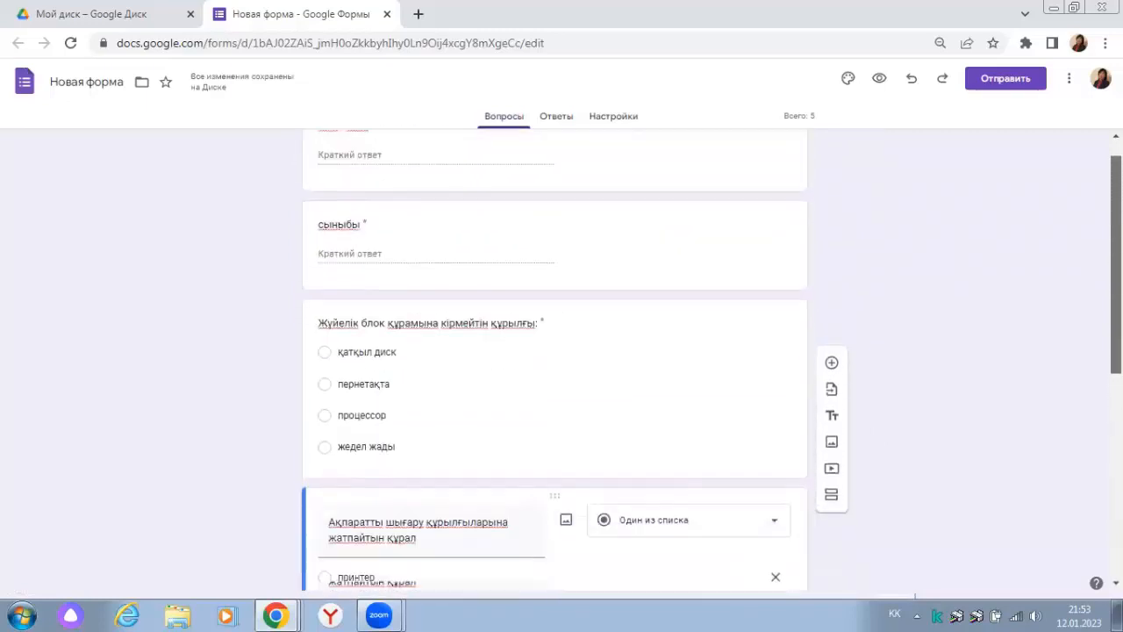
scroll(1093, 408, down, 1)
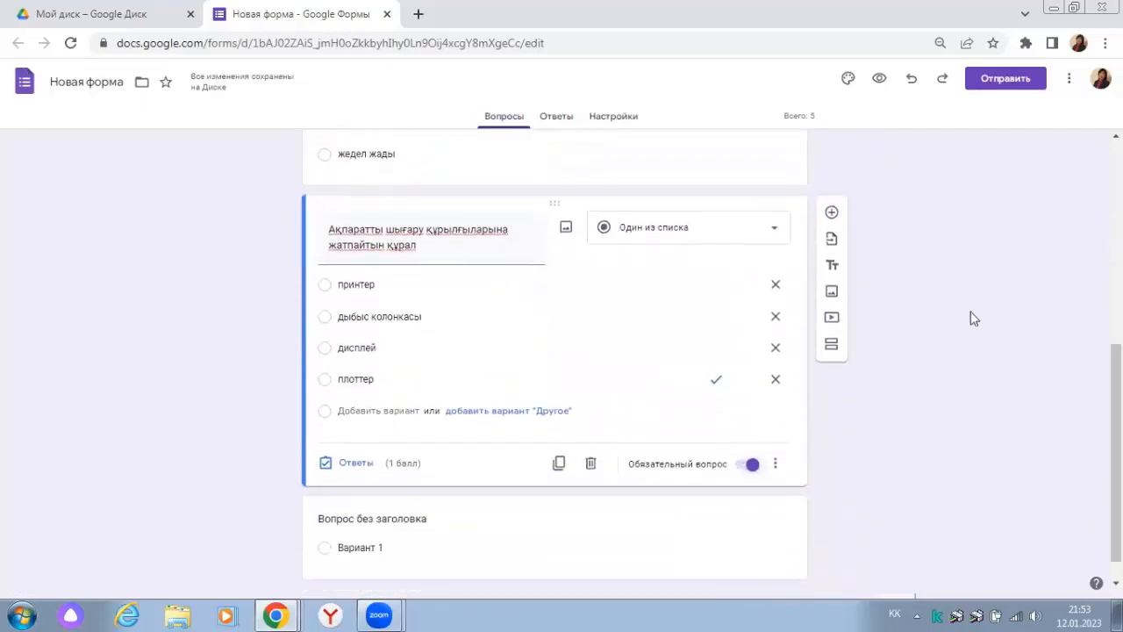
click(832, 213)
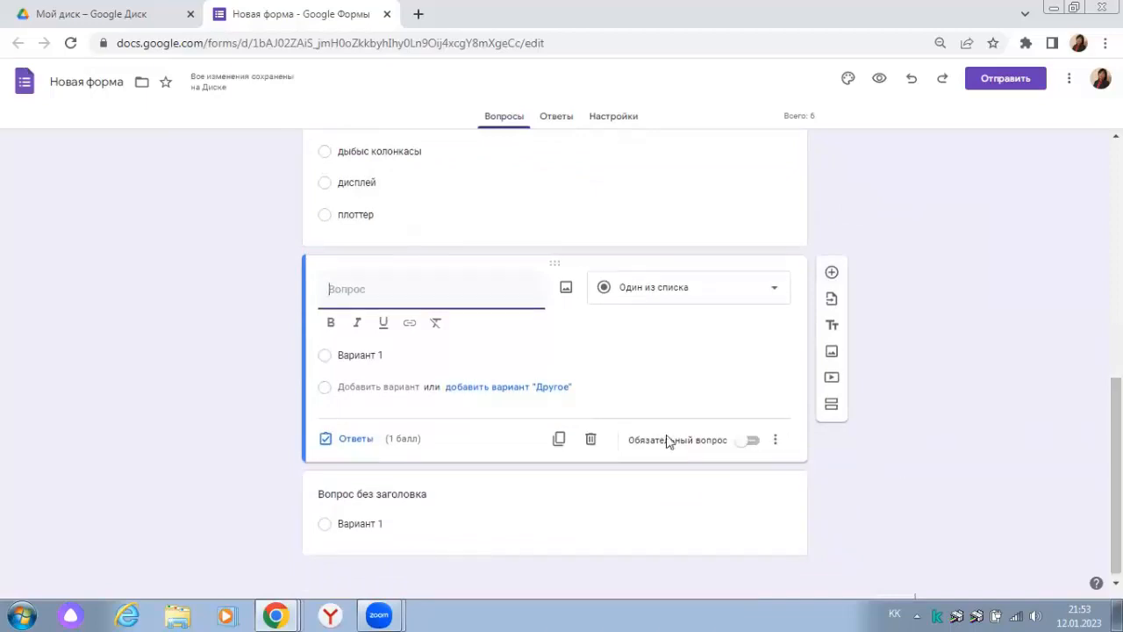
text(Компьютердің м)
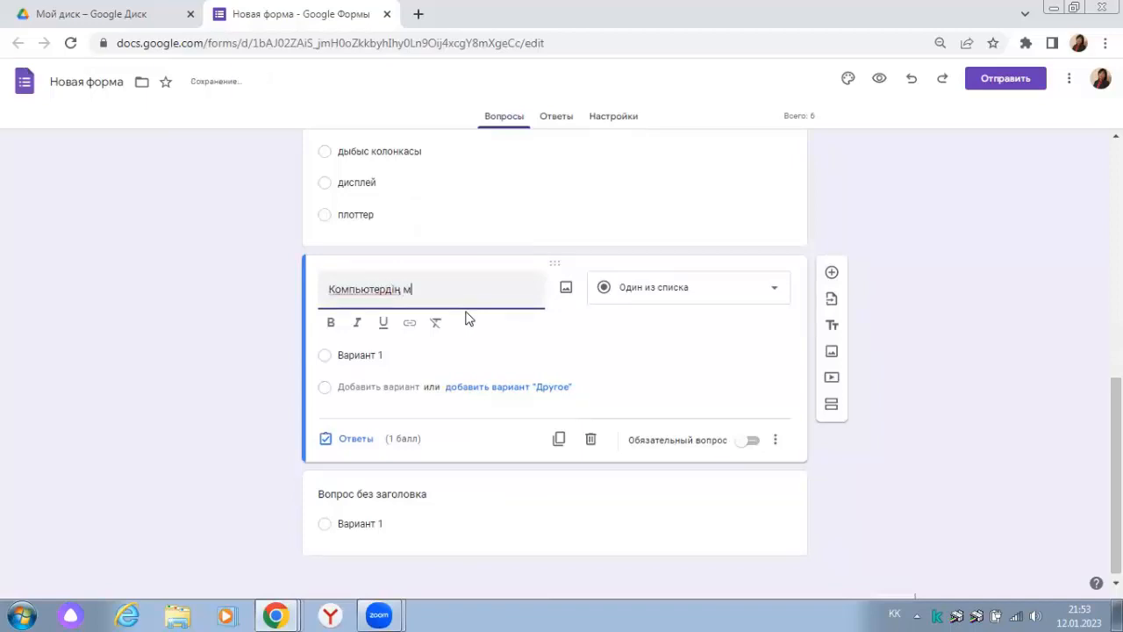
text(иы деп )
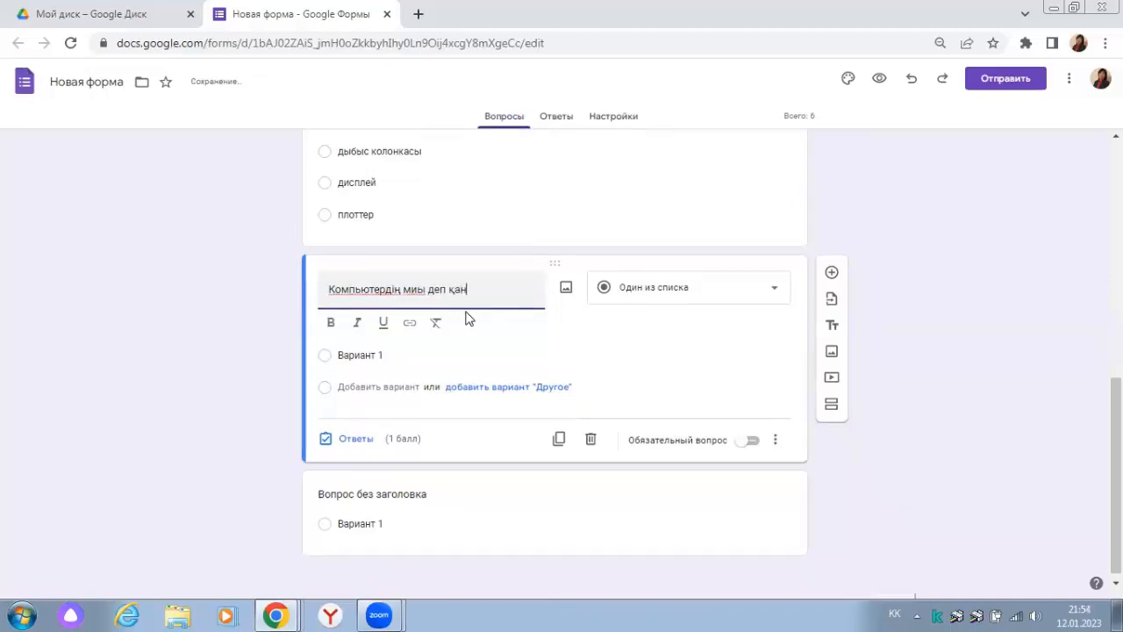
text(қандай құрылғыны)
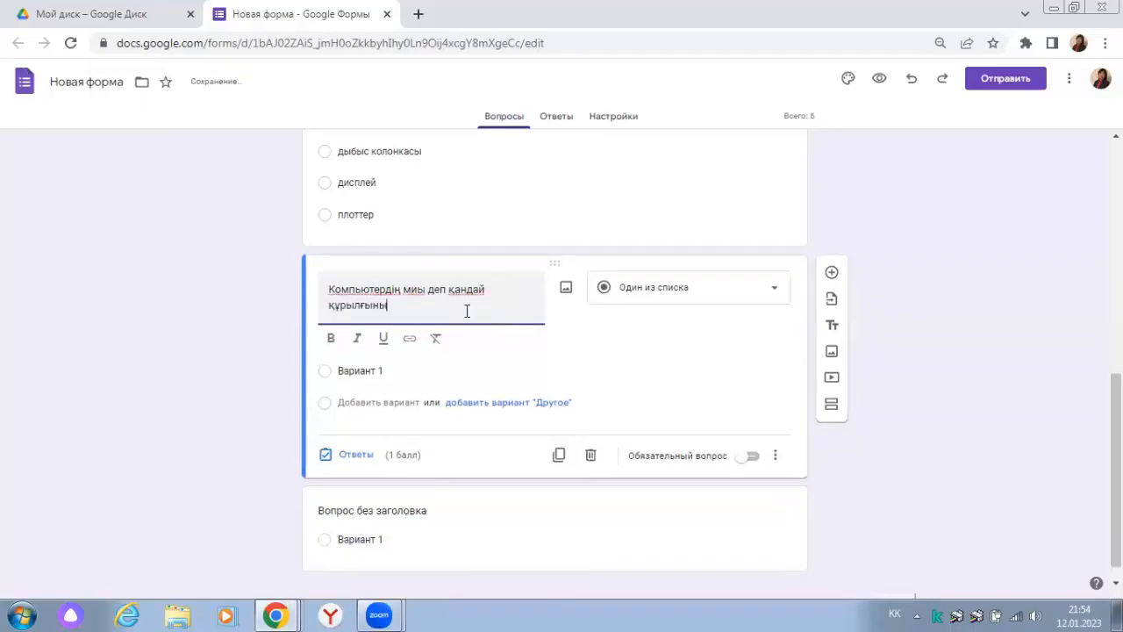
text( айтады?)
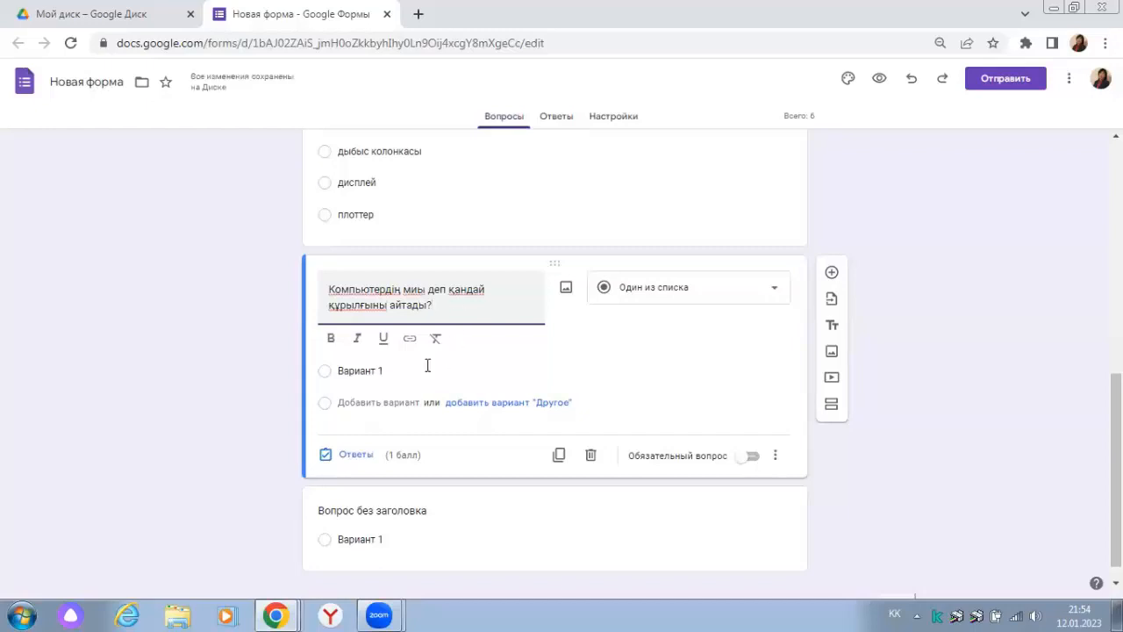
Enter the computer-brain question's four answer options: "Принтер", "Диск-жетек", "Процессор" and "Модем"
click(421, 370)
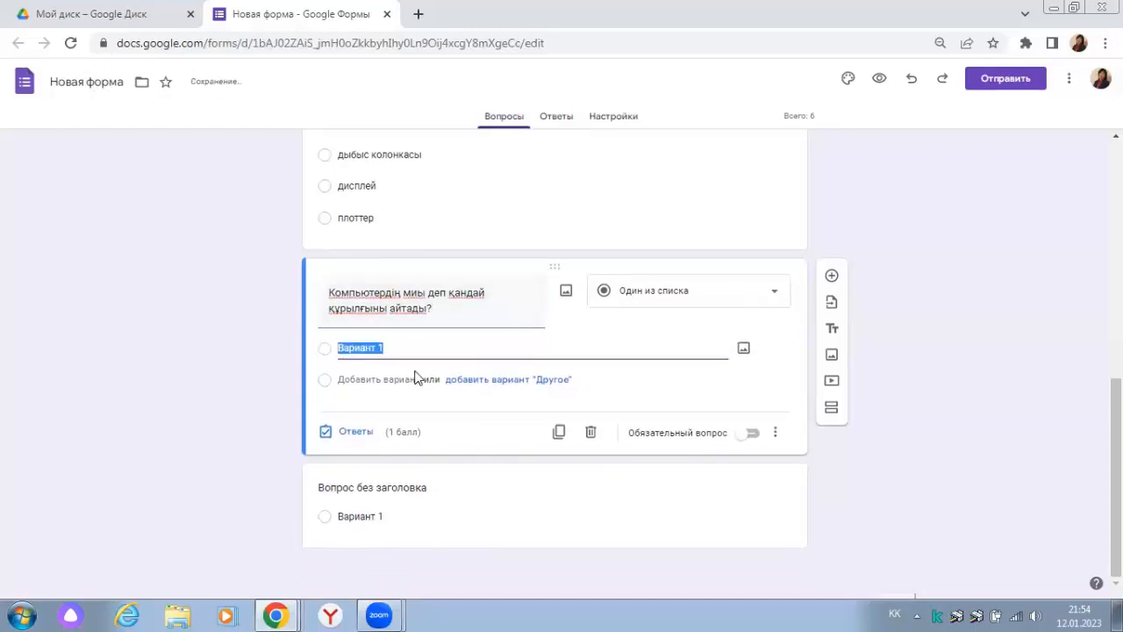
text(П)
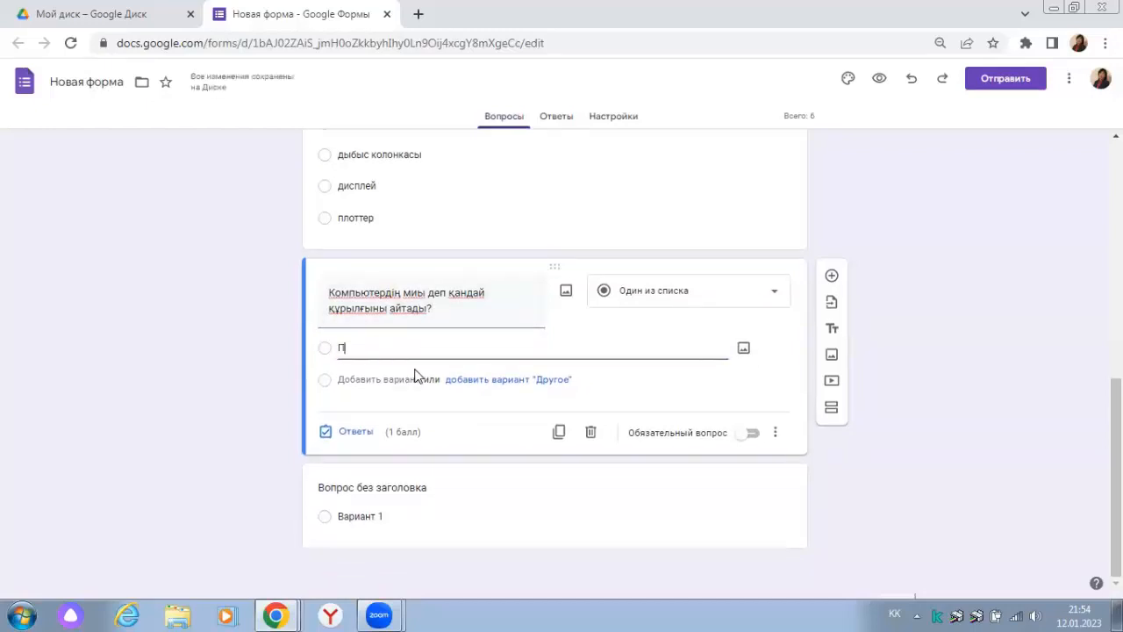
text(ринтер)
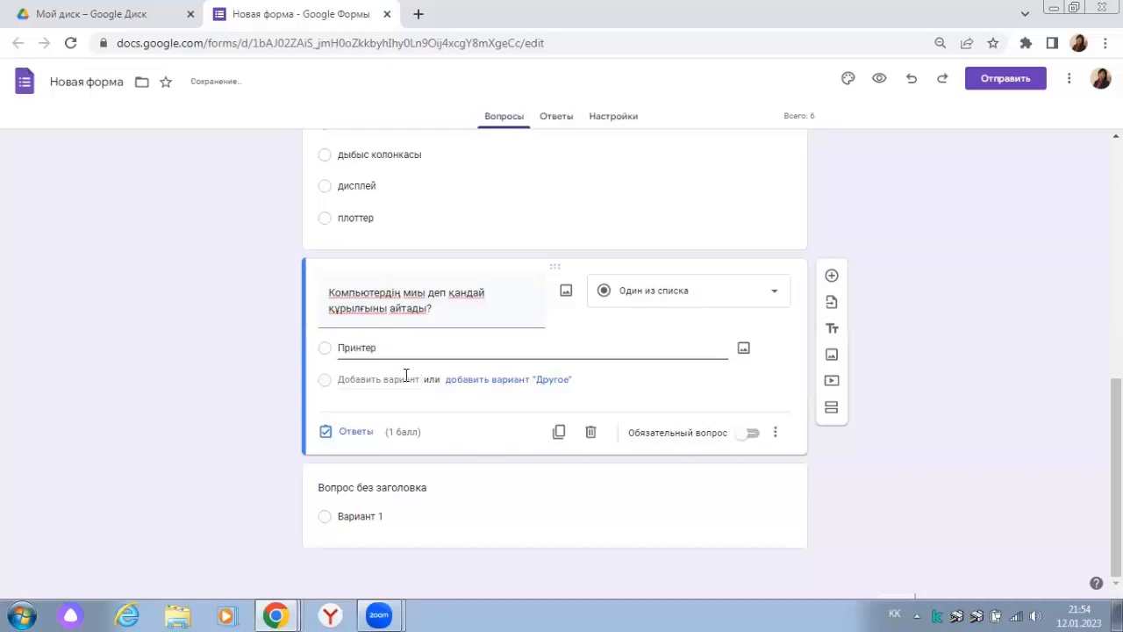
click(406, 378)
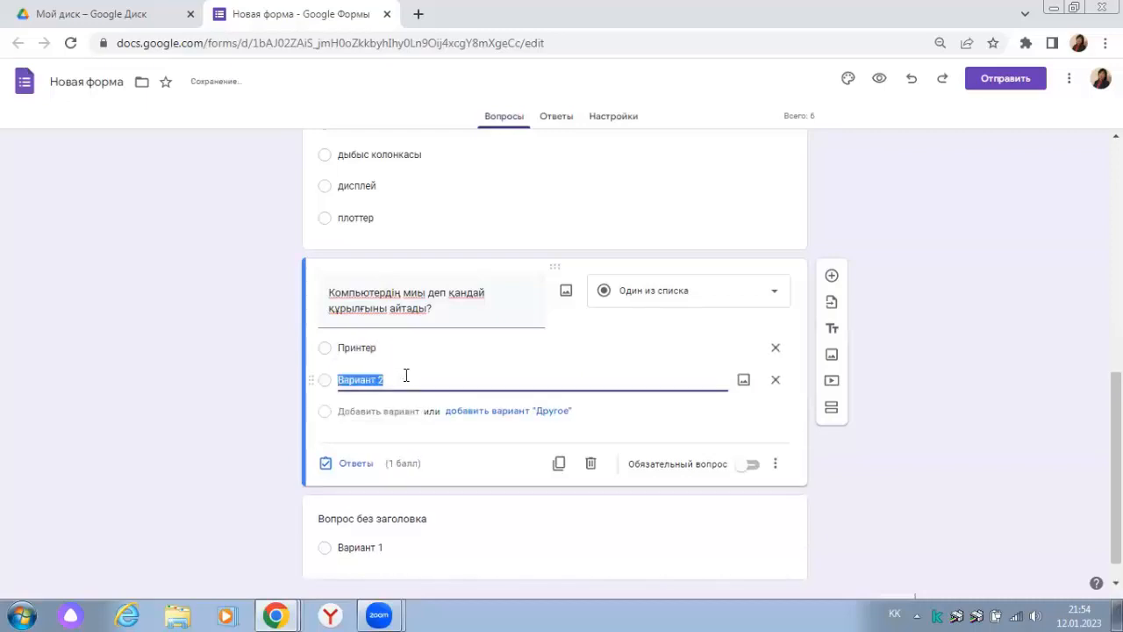
text(Диск-жетек)
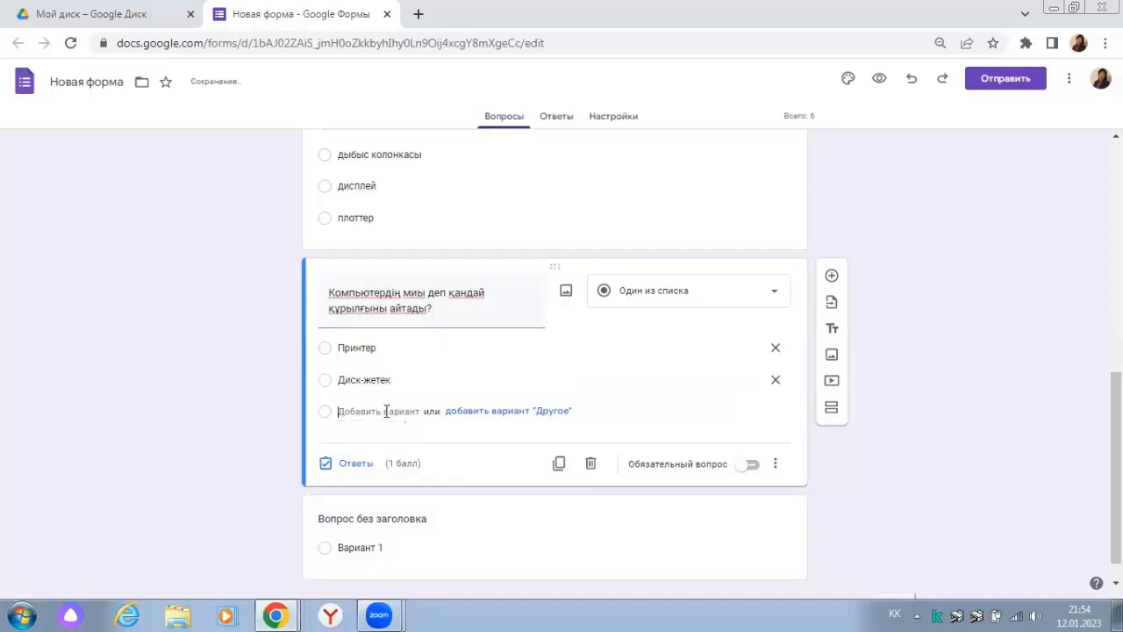
click(386, 411)
text(Проц)
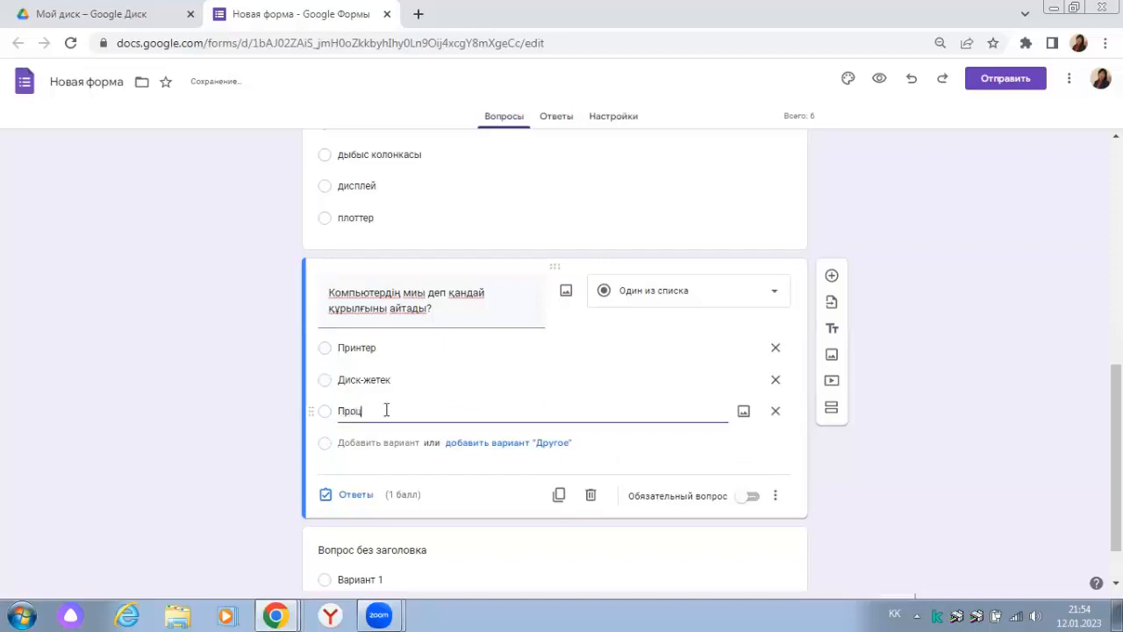
text(ессор)
click(376, 441)
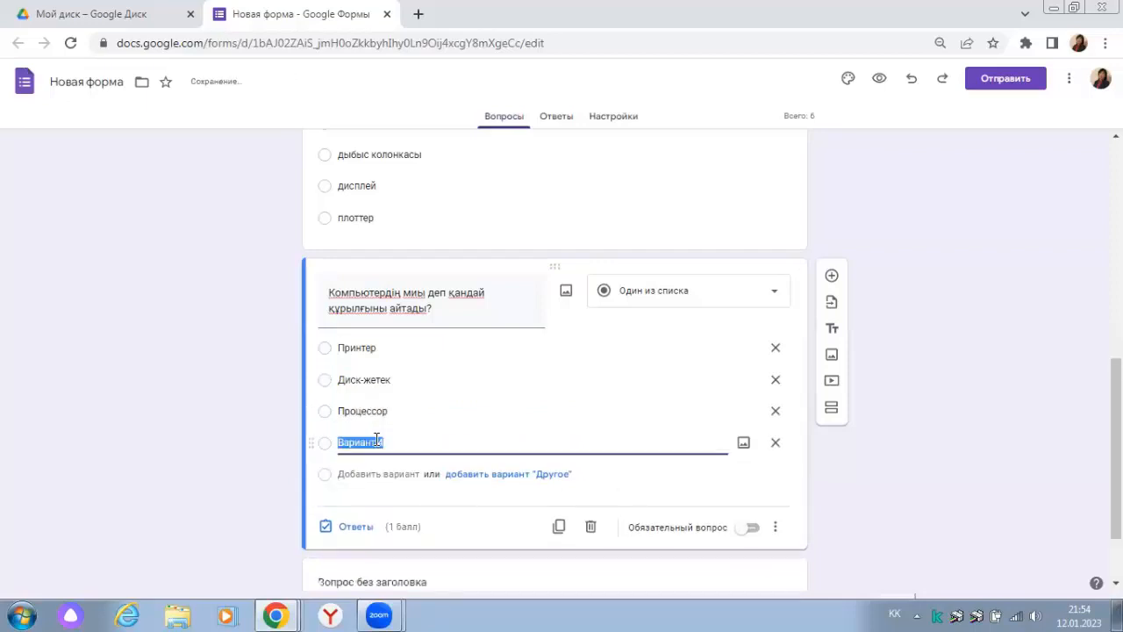
text(Модем)
Mark "Процессор" as the correct answer to the computer-brain question and make the question required
click(354, 529)
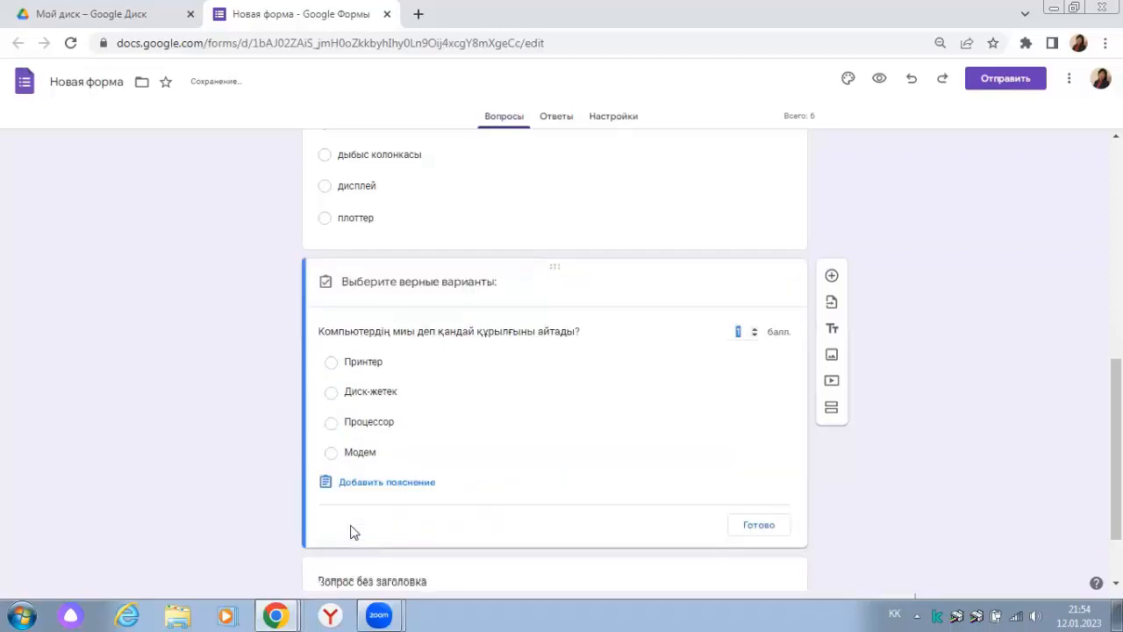
click(377, 426)
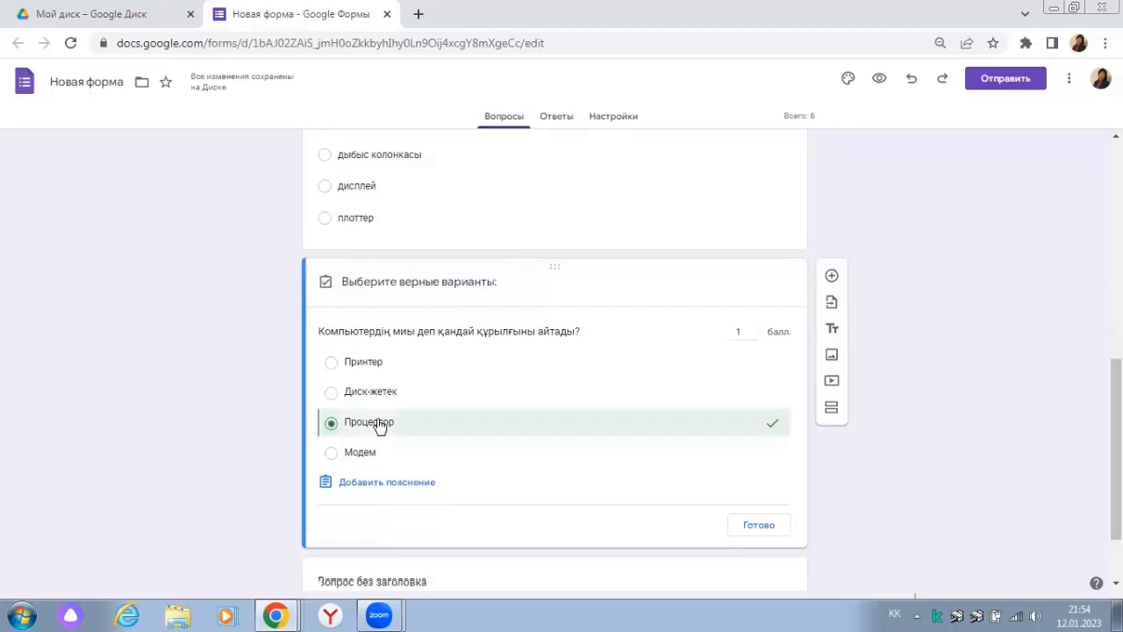
click(756, 531)
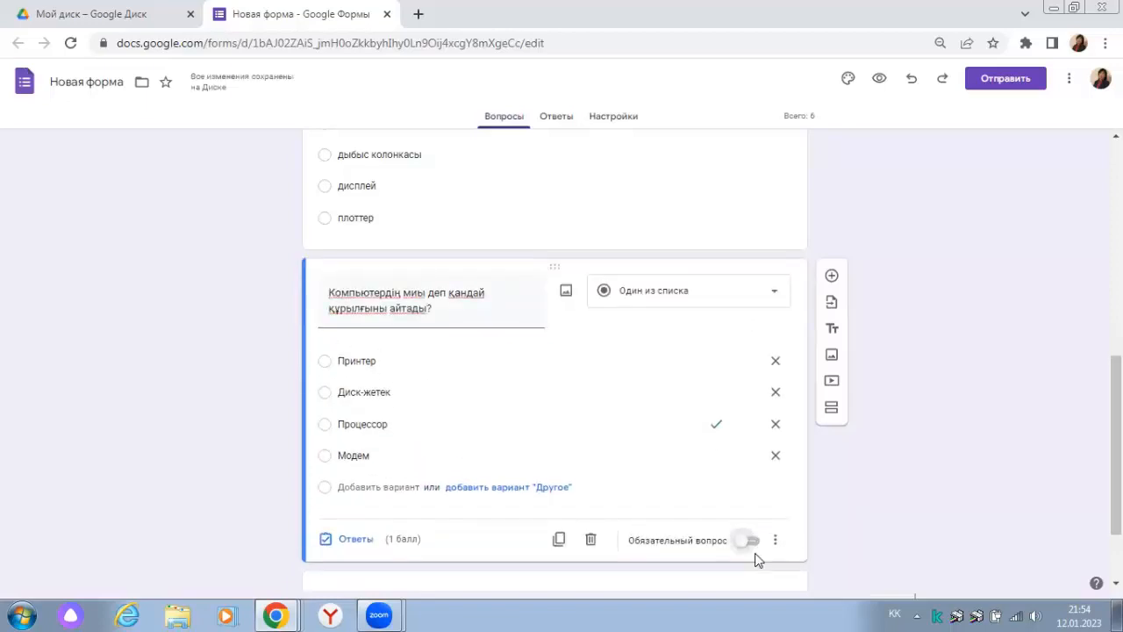
click(753, 528)
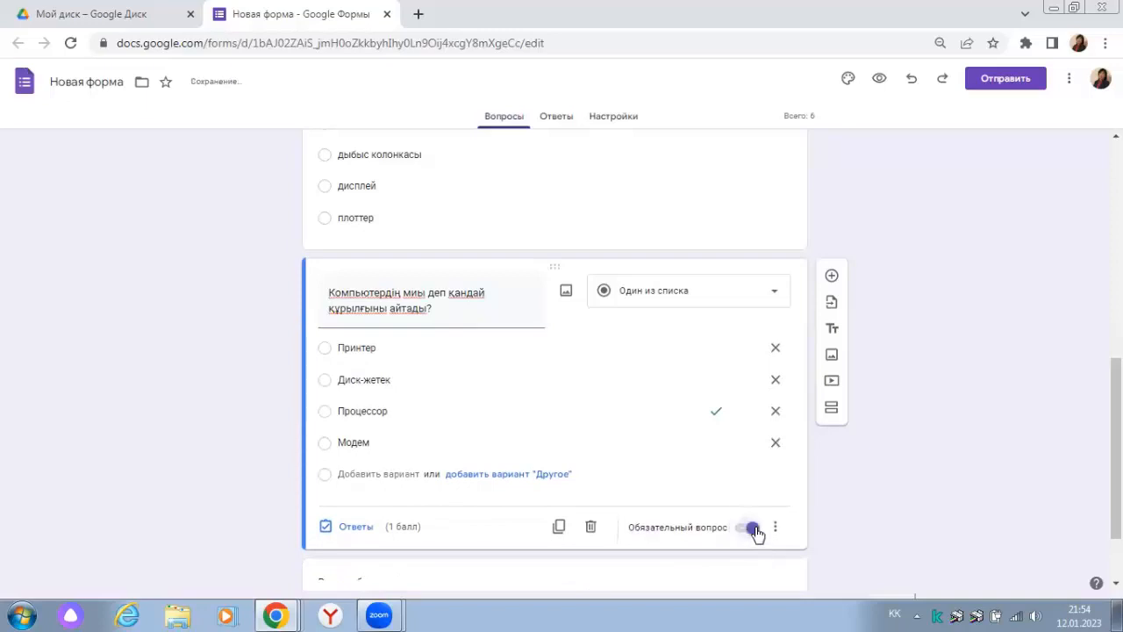
Add a question below the computer-brain question titled "Эссе" and set its type to "Несколько из списка"
scroll(554, 360, down, 2)
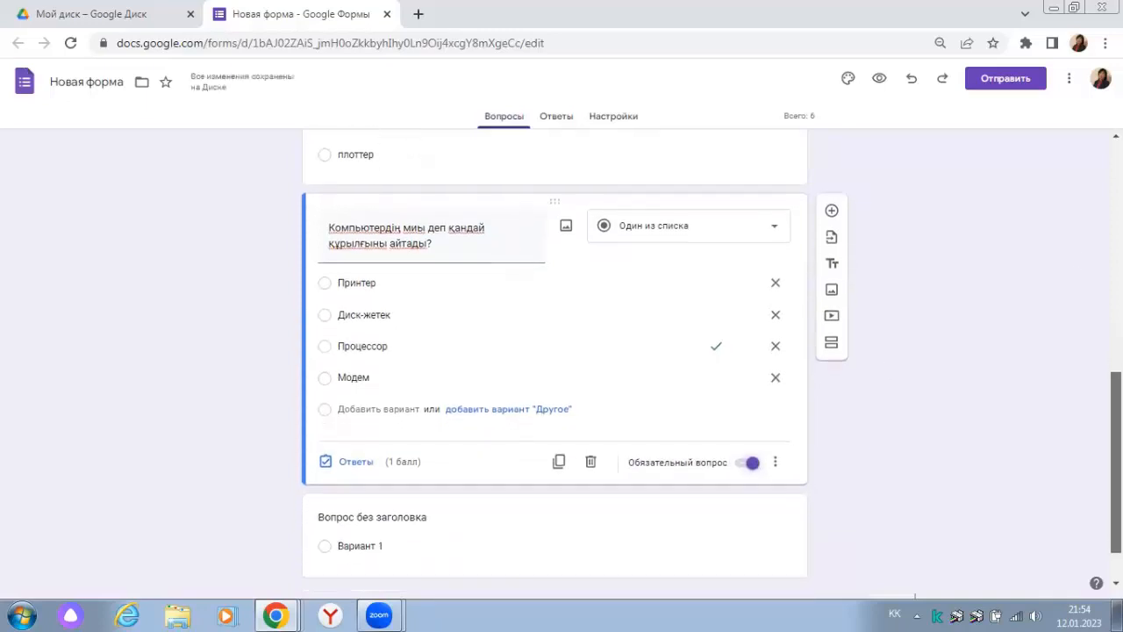
scroll(555, 360, up, 2)
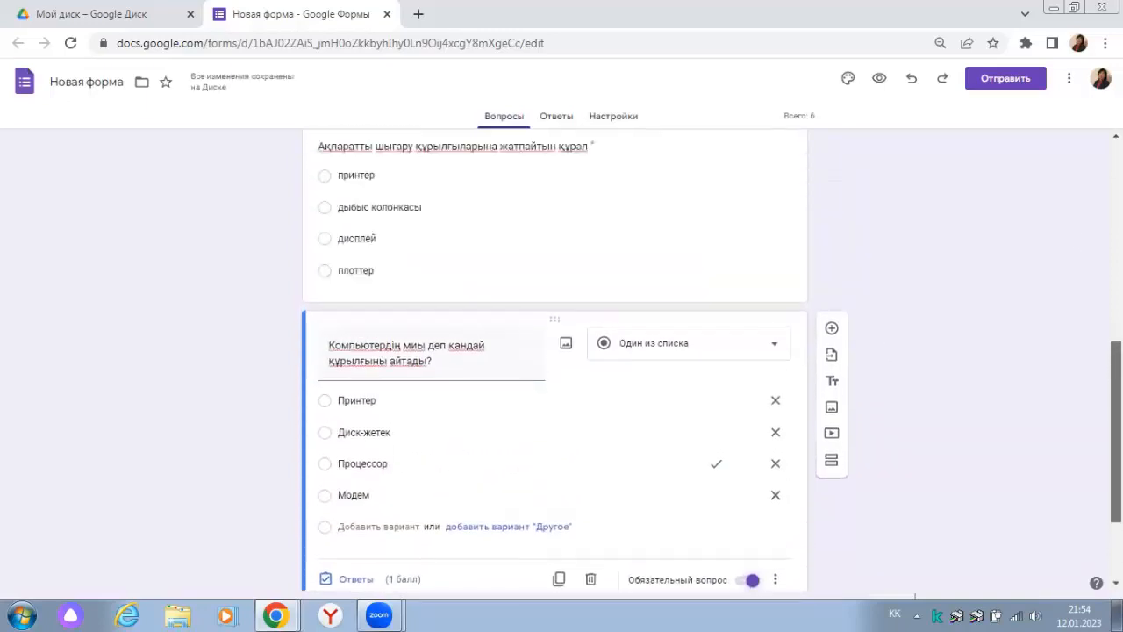
scroll(555, 360, up, 2)
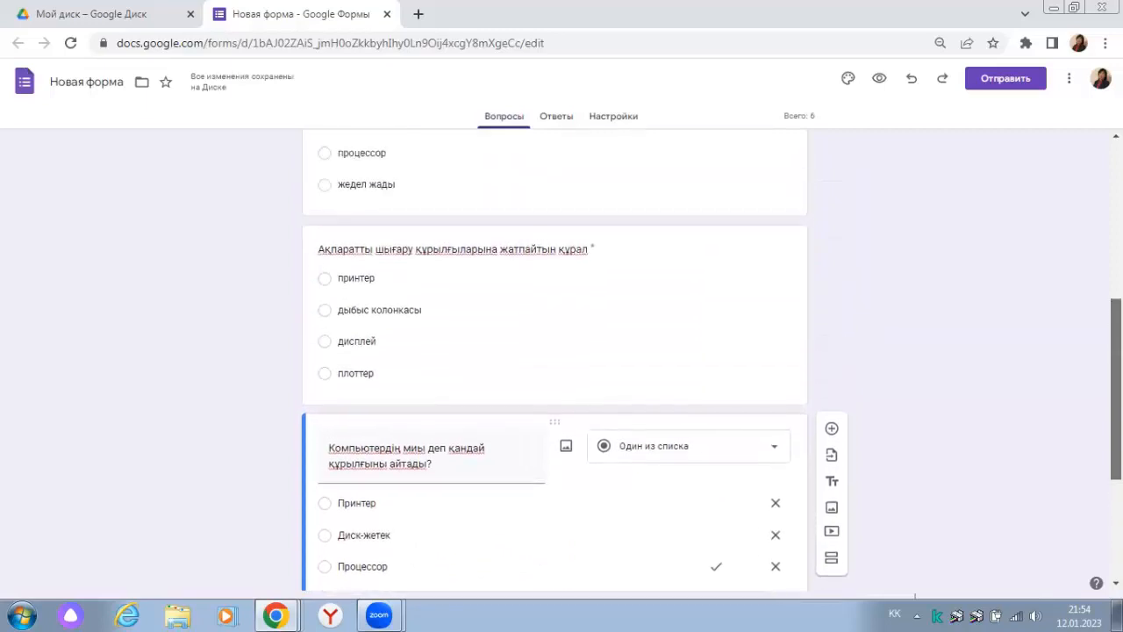
scroll(555, 360, down, 3)
scroll(555, 359, down, 2)
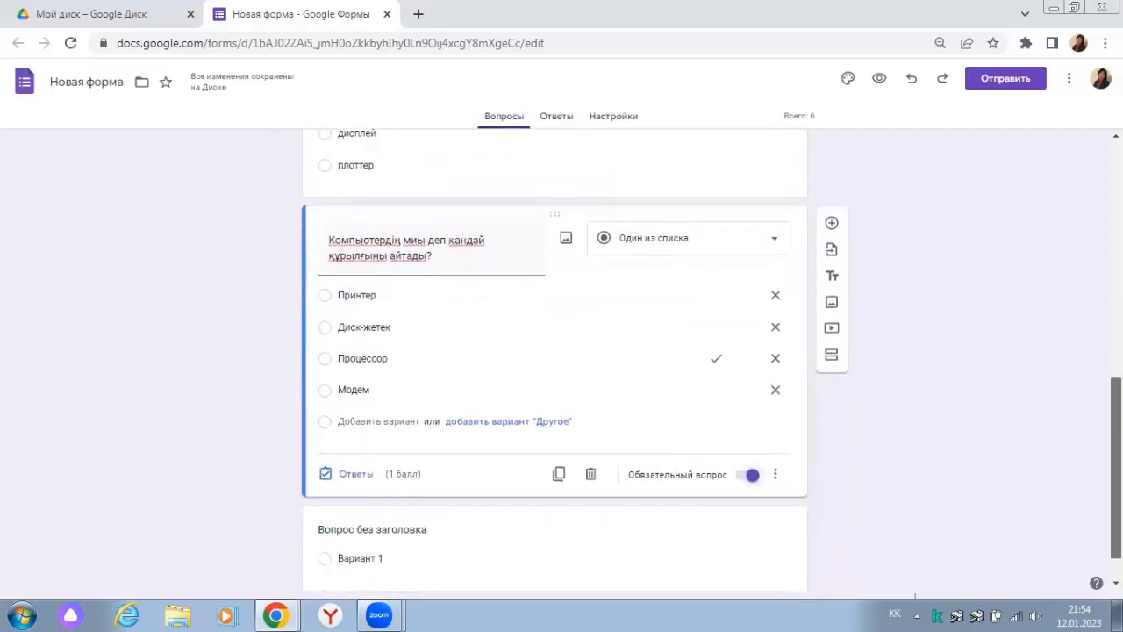
click(832, 225)
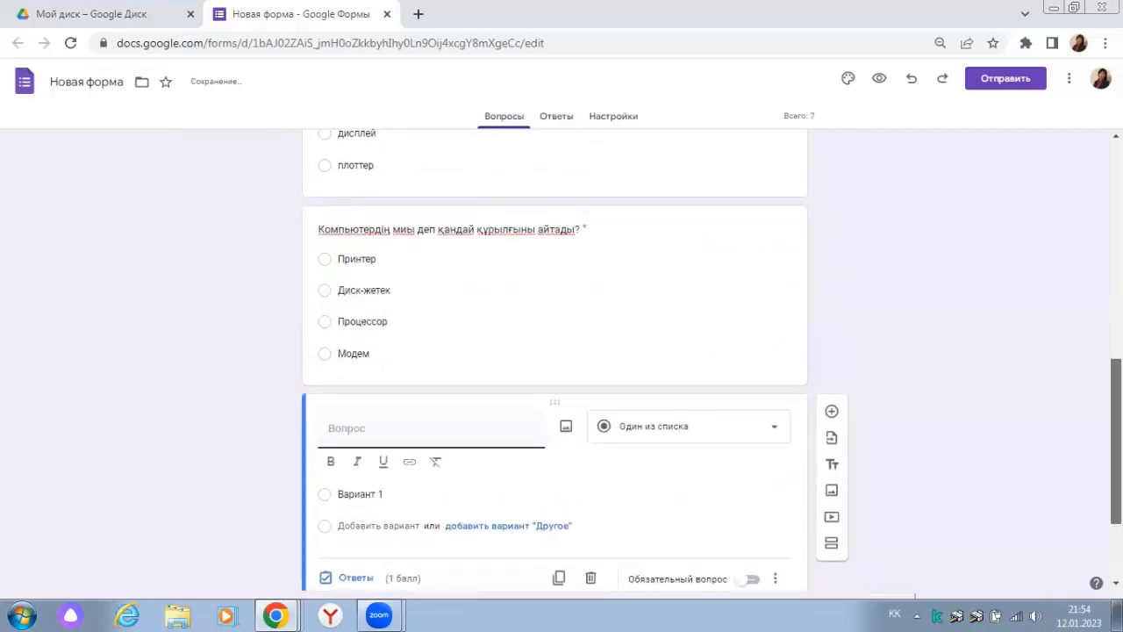
scroll(745, 349, down, 2)
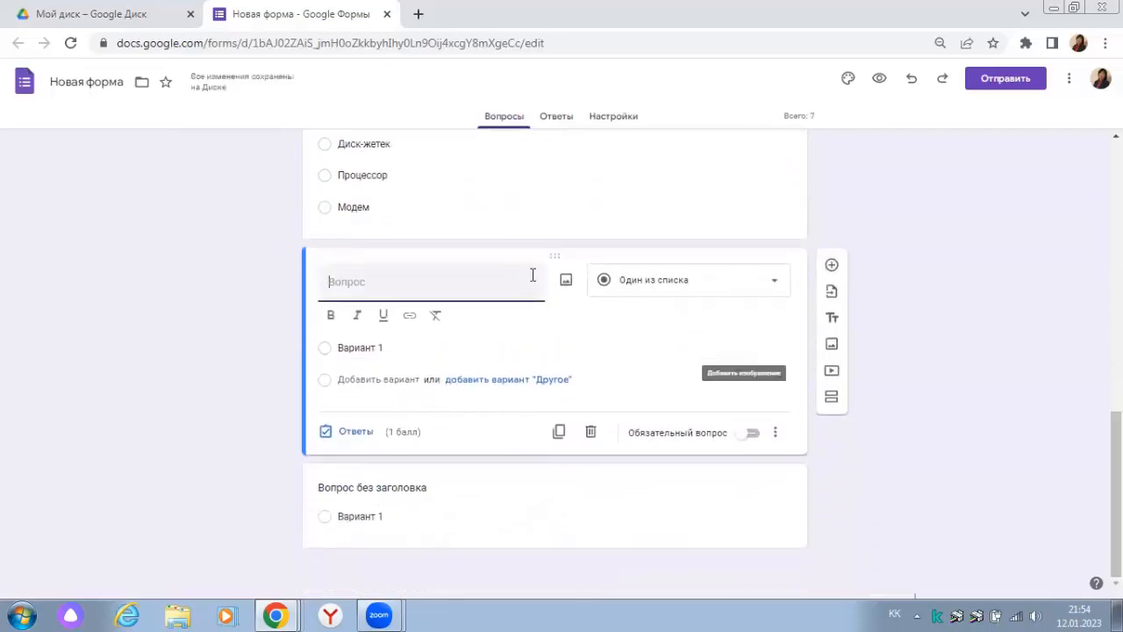
text(Эссе)
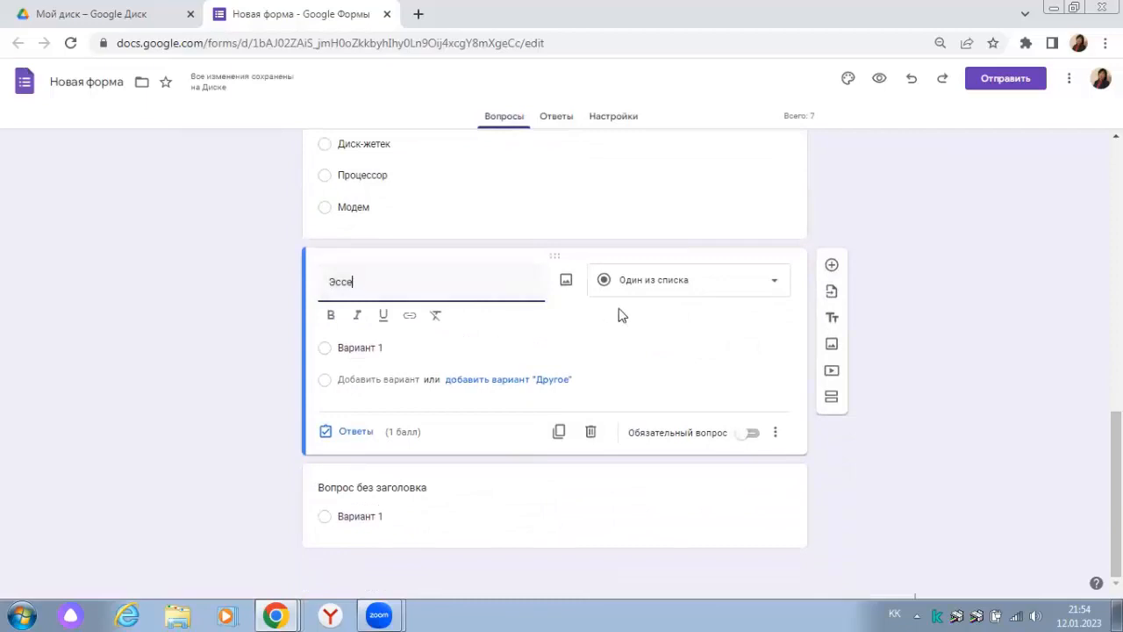
click(776, 282)
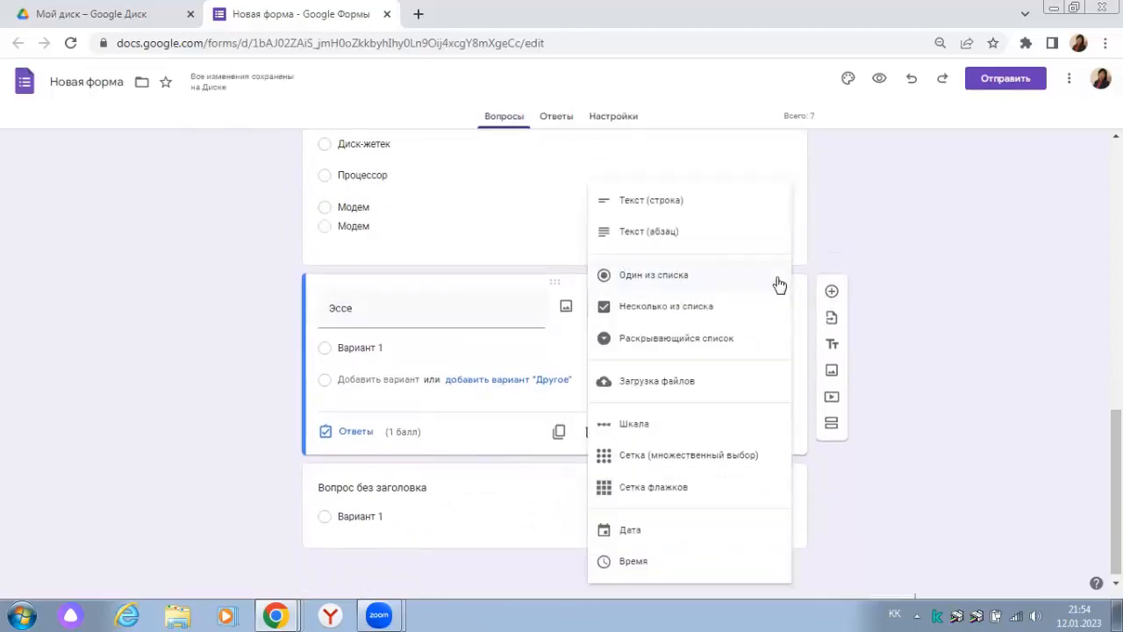
click(735, 309)
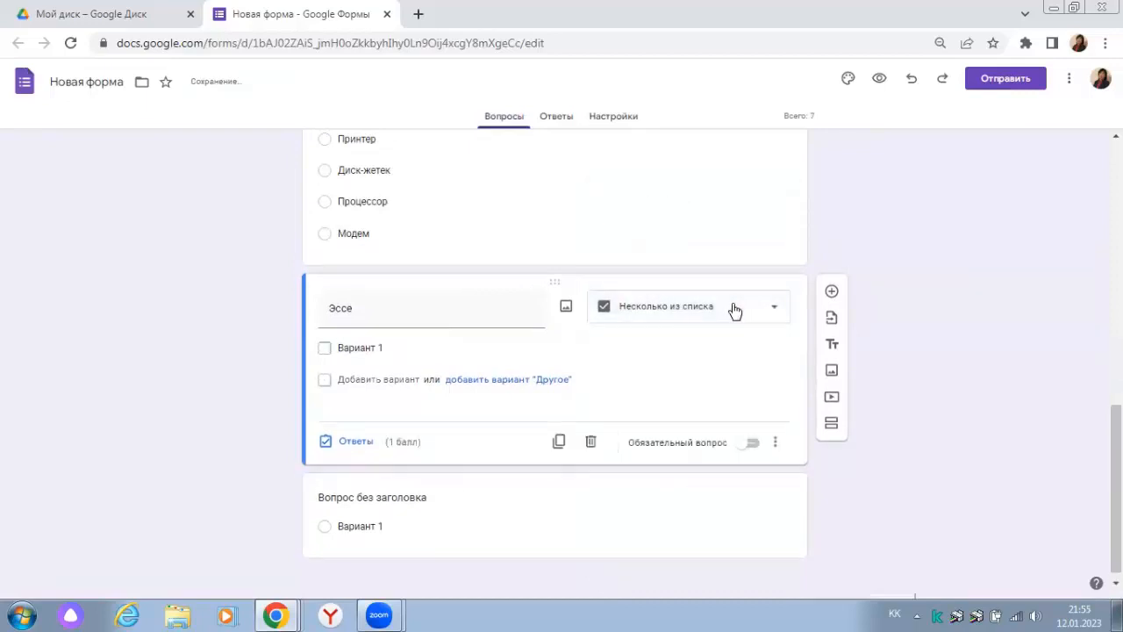
Set the "Эссе" question's score to 4 points and make the question required
click(348, 446)
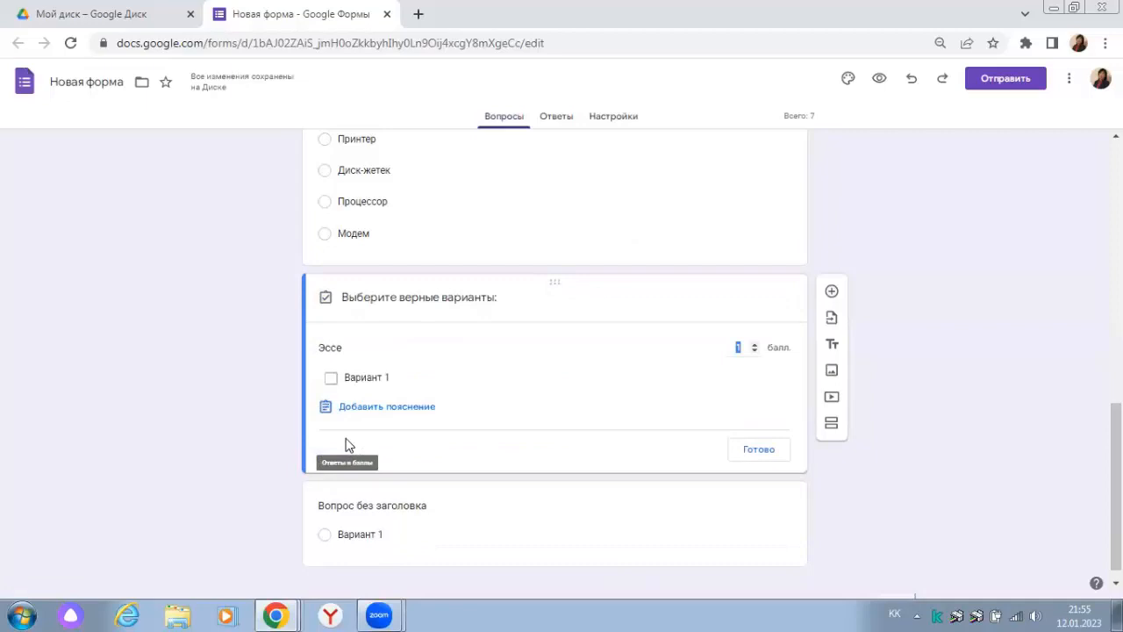
click(755, 347)
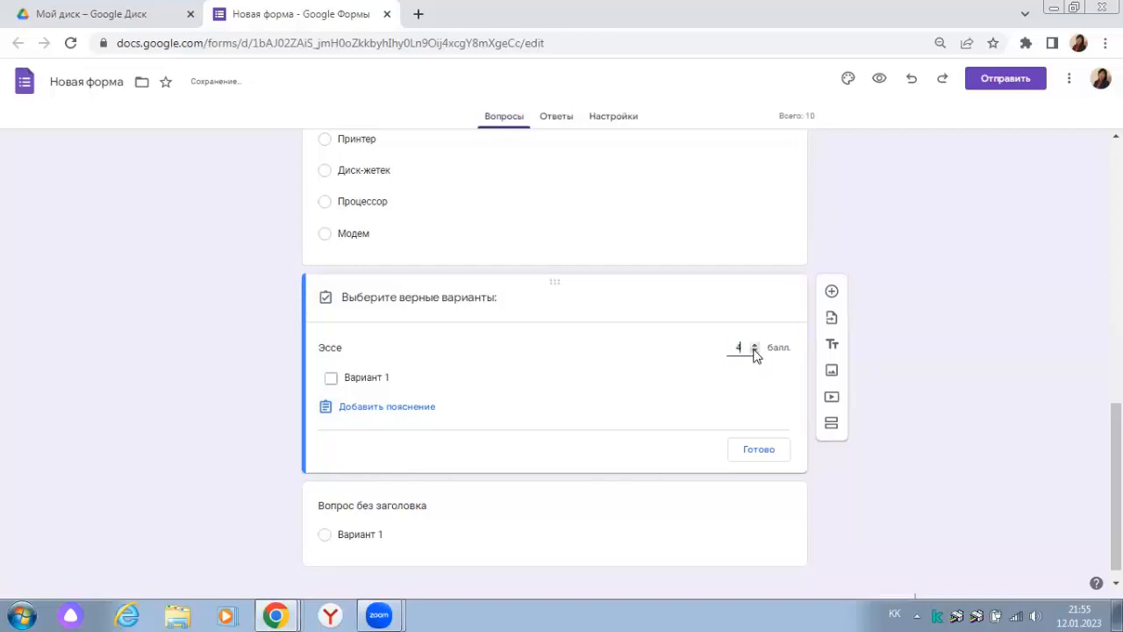
click(760, 449)
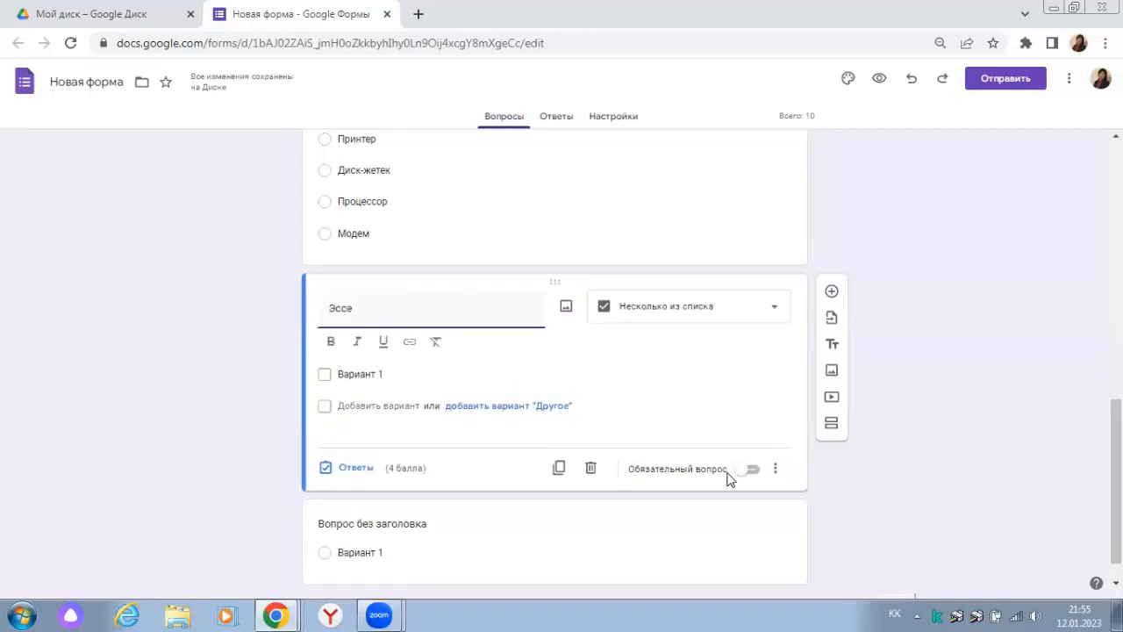
click(752, 469)
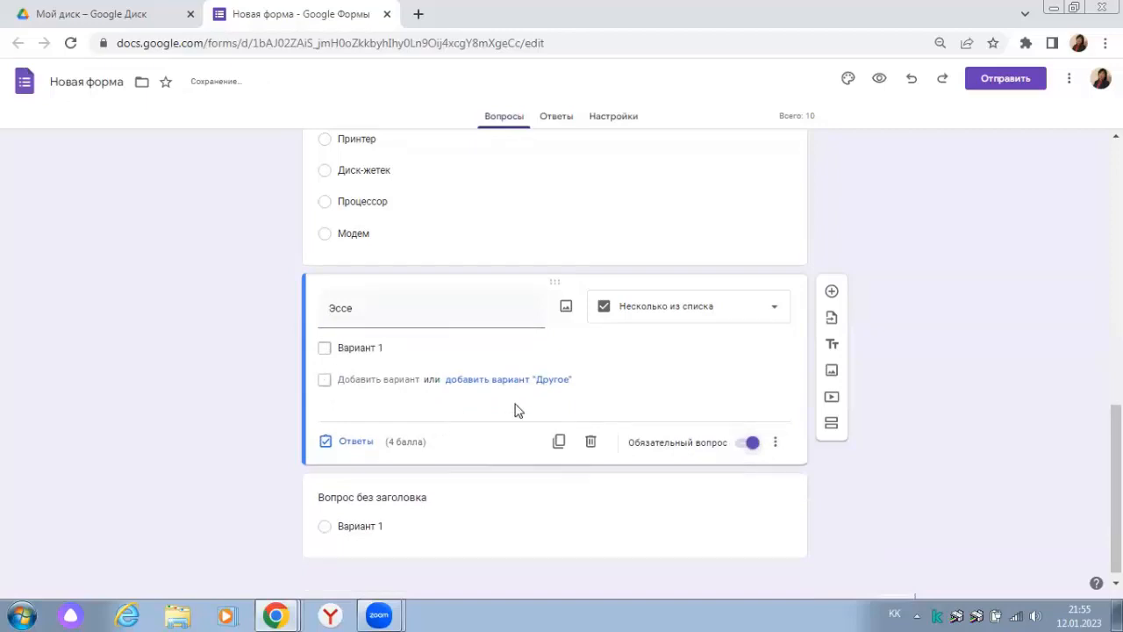
Examine the answer-feedback settings of the "Эссе" question and save them without a message
click(354, 441)
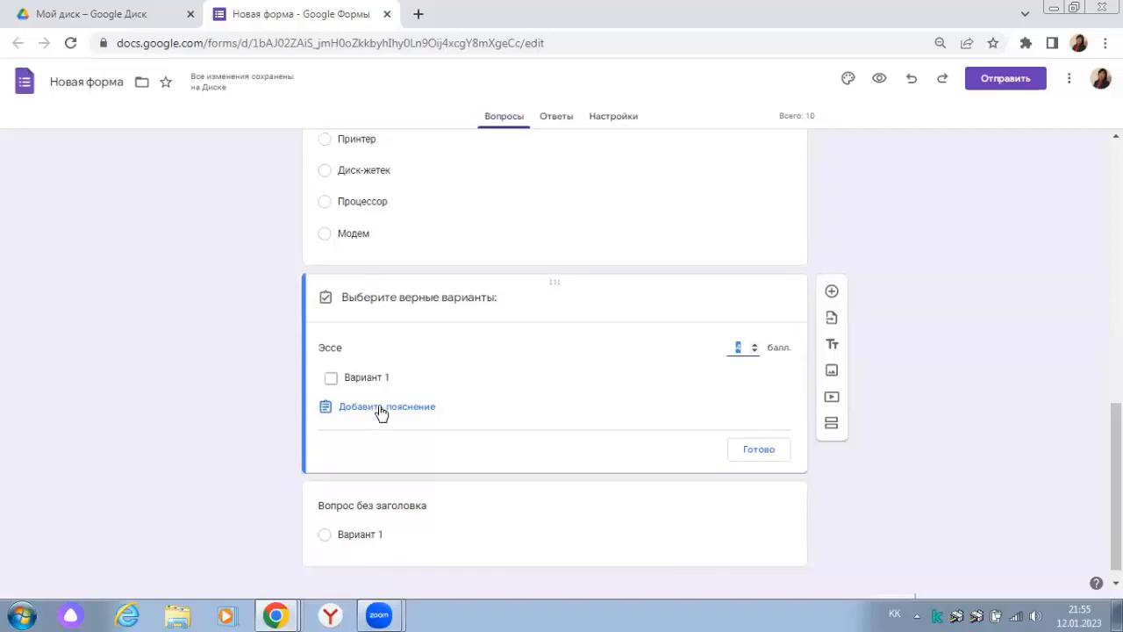
click(381, 409)
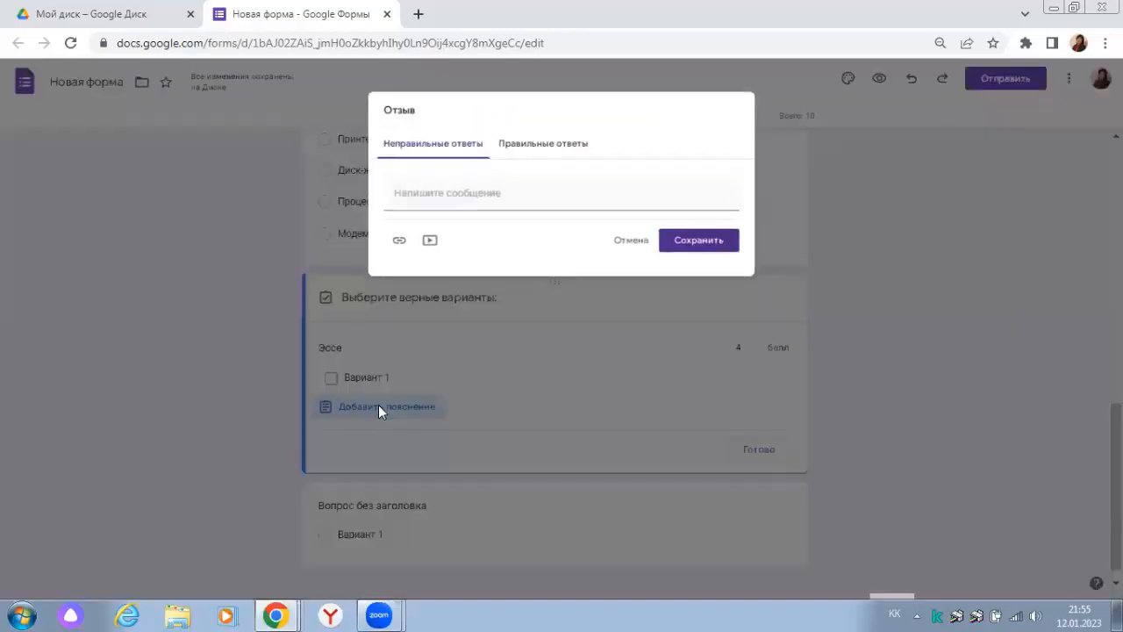
click(534, 148)
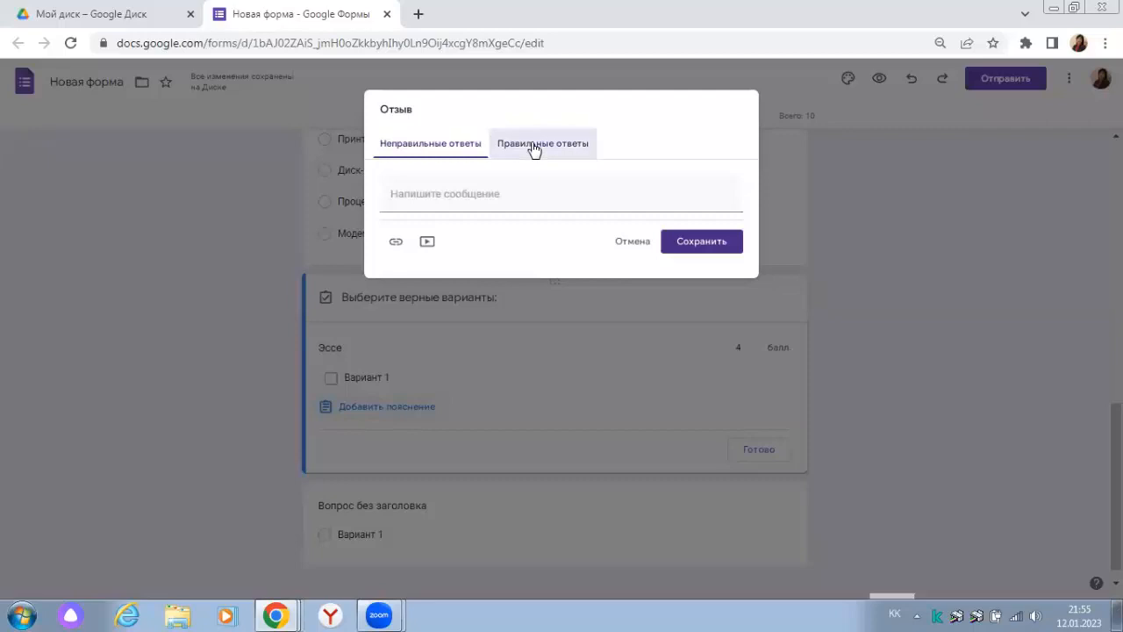
click(684, 244)
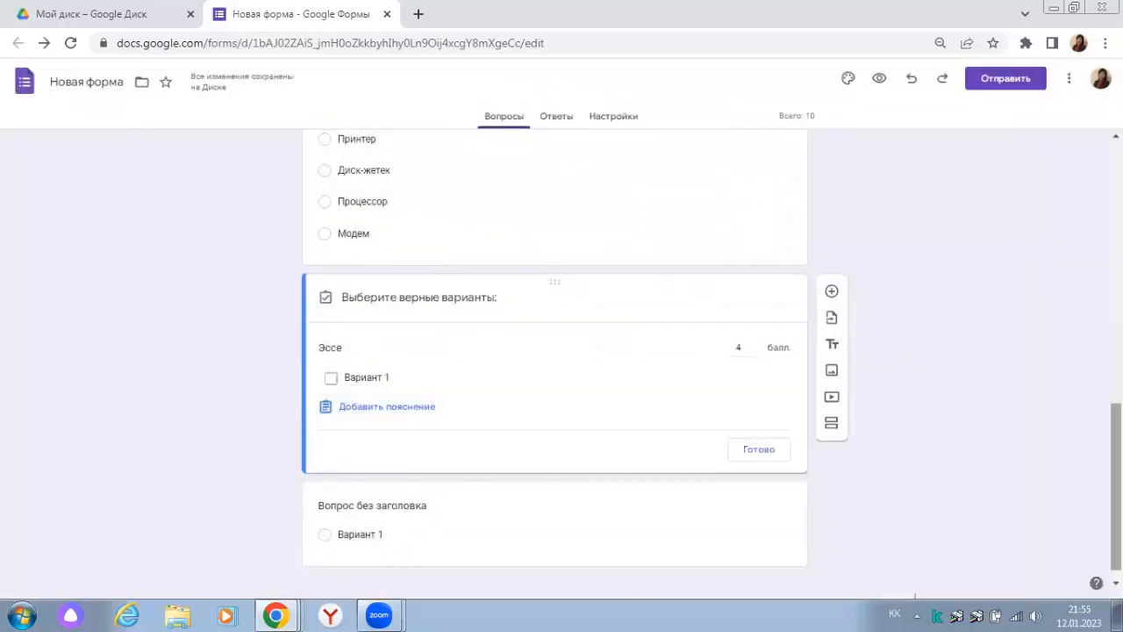
Examine the feedback settings for incorrect and correct answers on the computer-brain question and save them without a message
scroll(762, 409, up, 3)
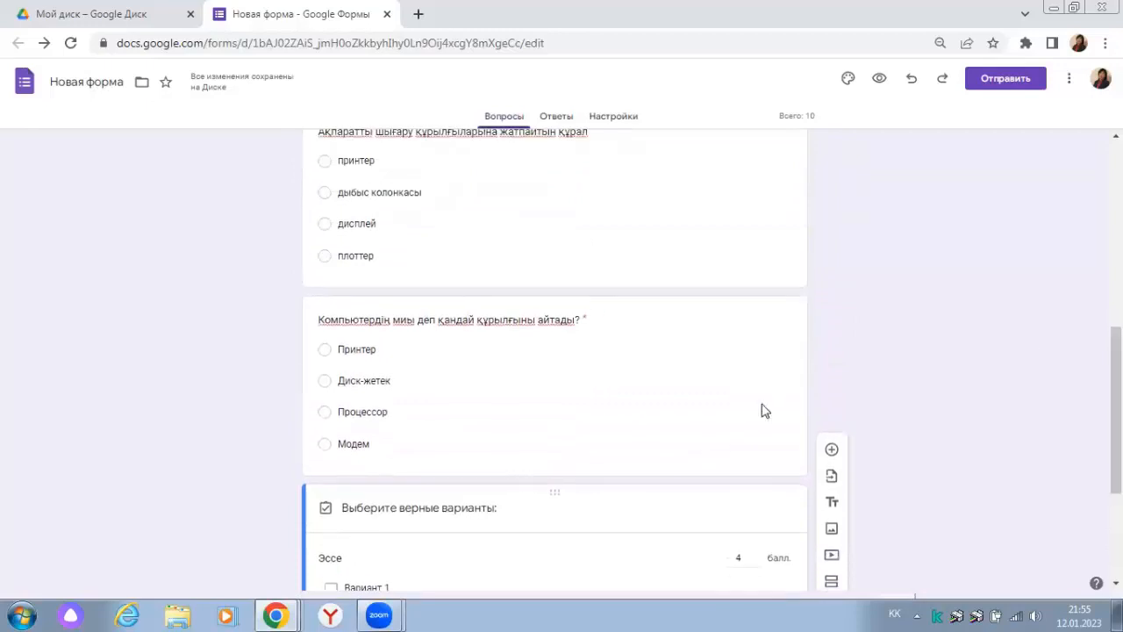
click(699, 388)
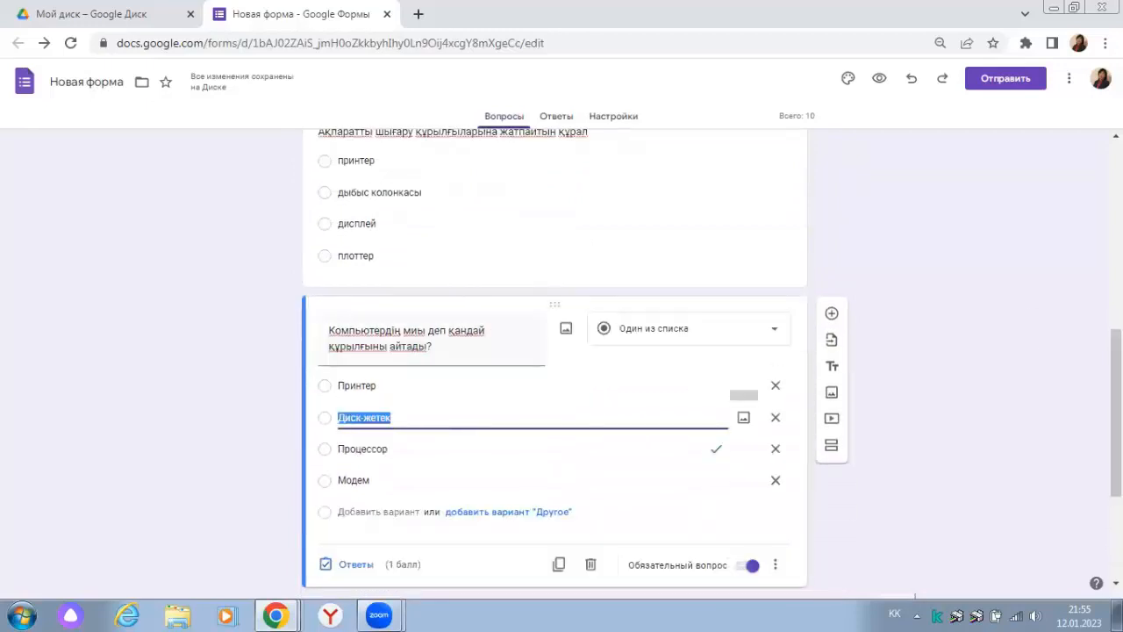
drag(1116, 412, 1116, 454)
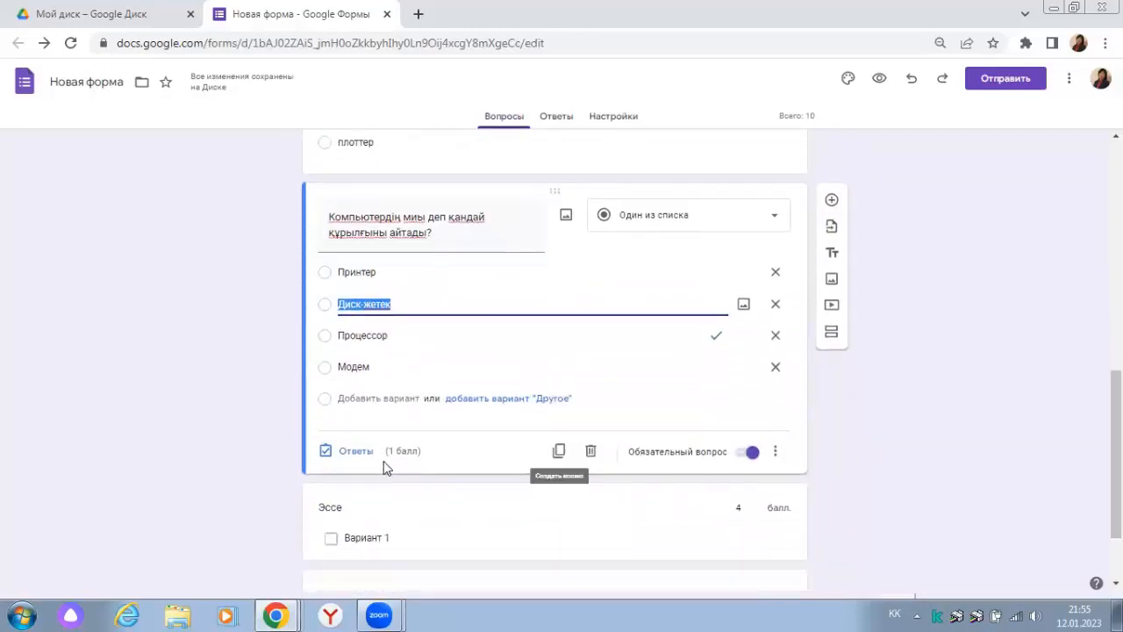
click(354, 453)
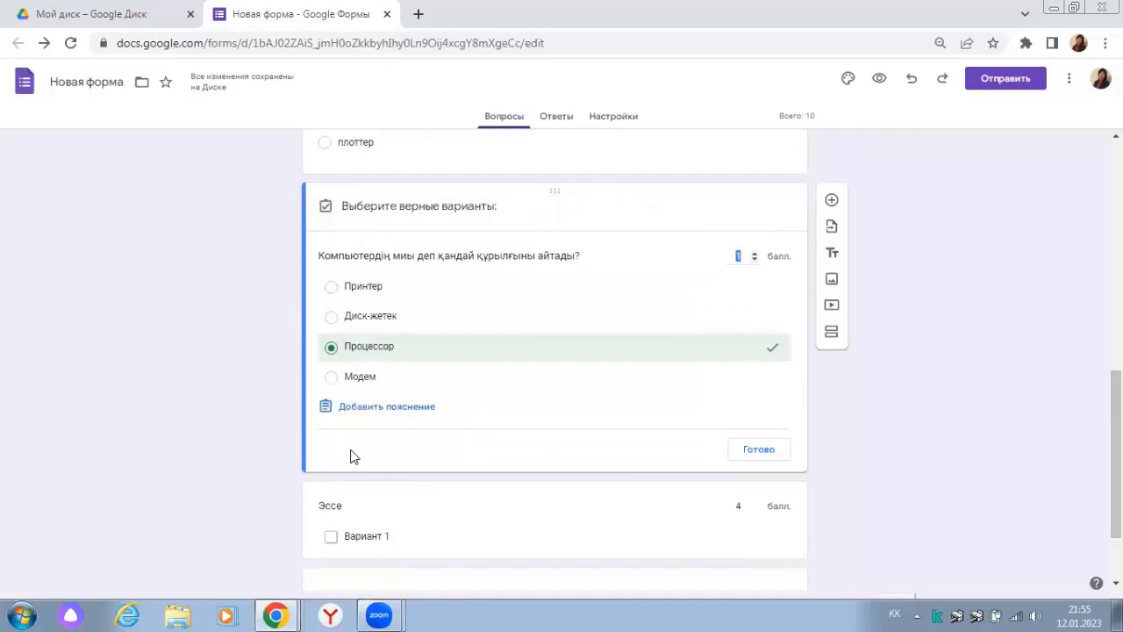
click(370, 409)
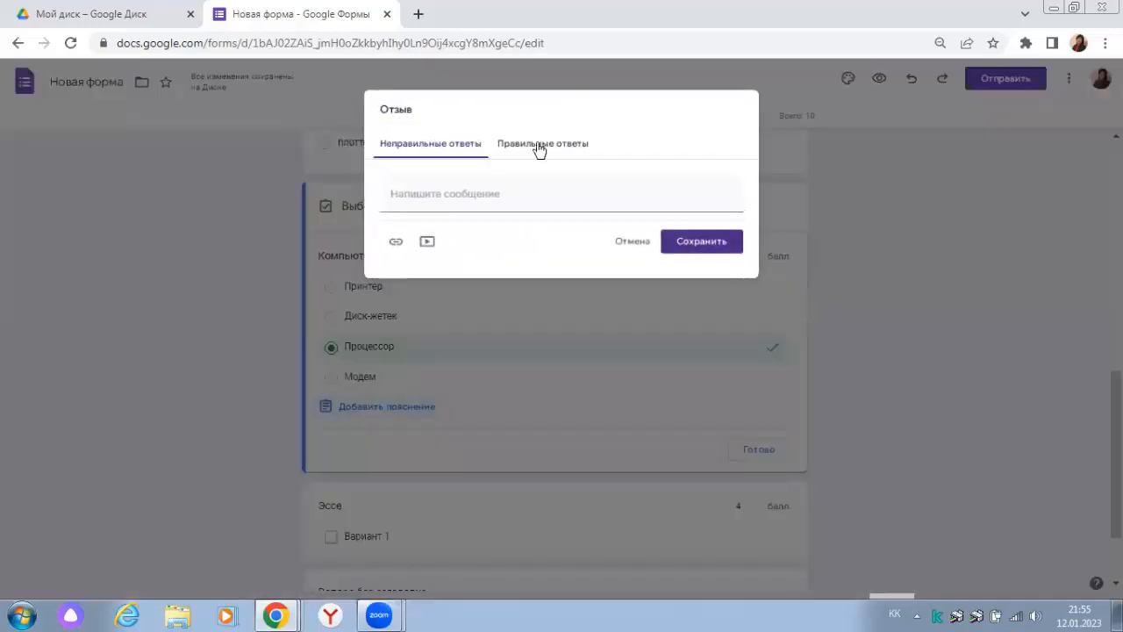
click(537, 151)
click(695, 244)
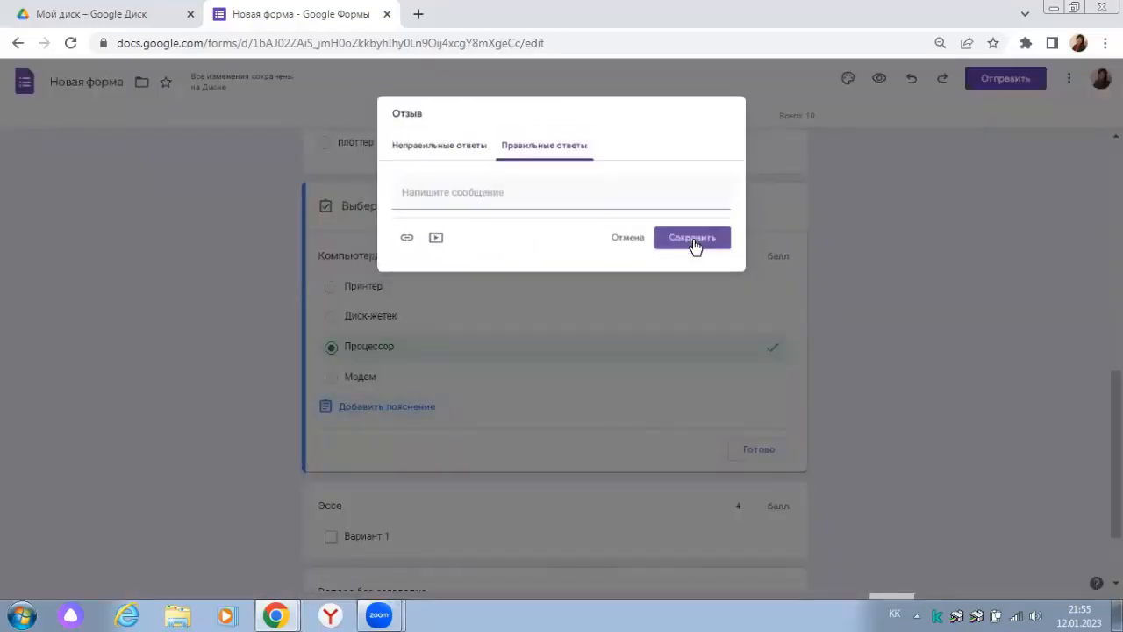
Examine the feedback settings for incorrect and correct answers on the output-devices question and save them without a message
drag(1115, 408, 1115, 308)
click(680, 351)
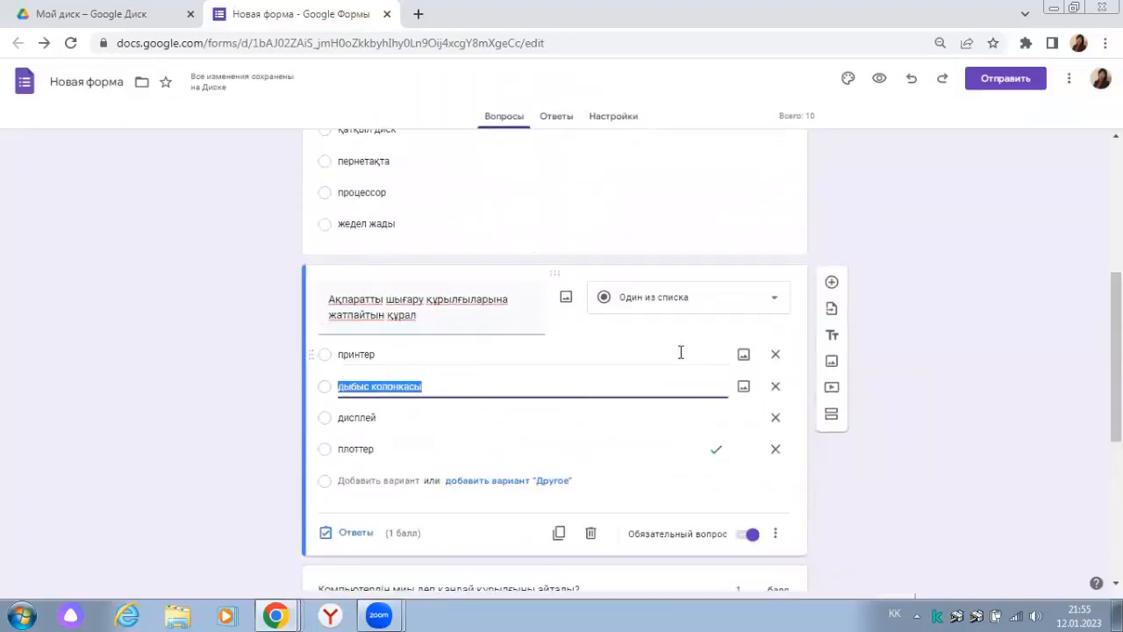
click(345, 538)
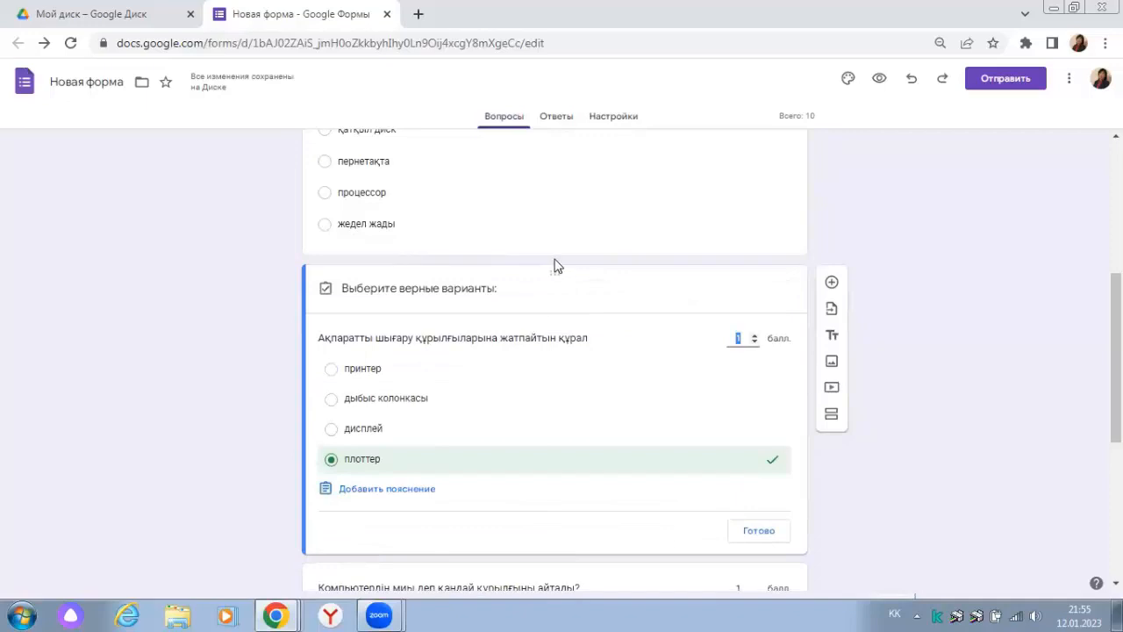
click(402, 491)
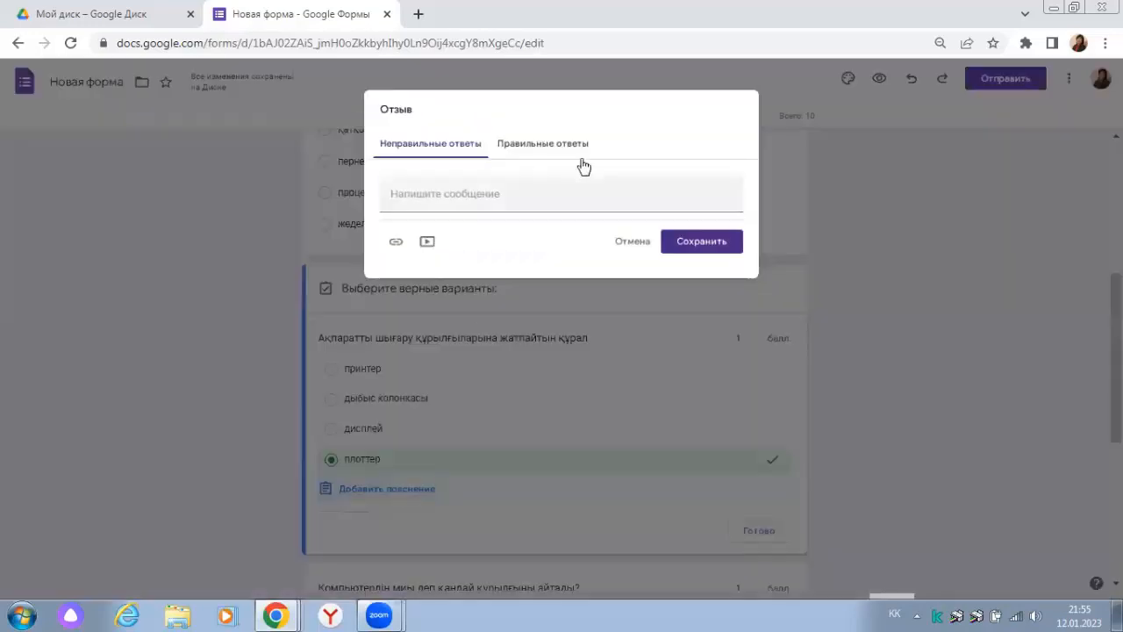
click(551, 150)
click(693, 246)
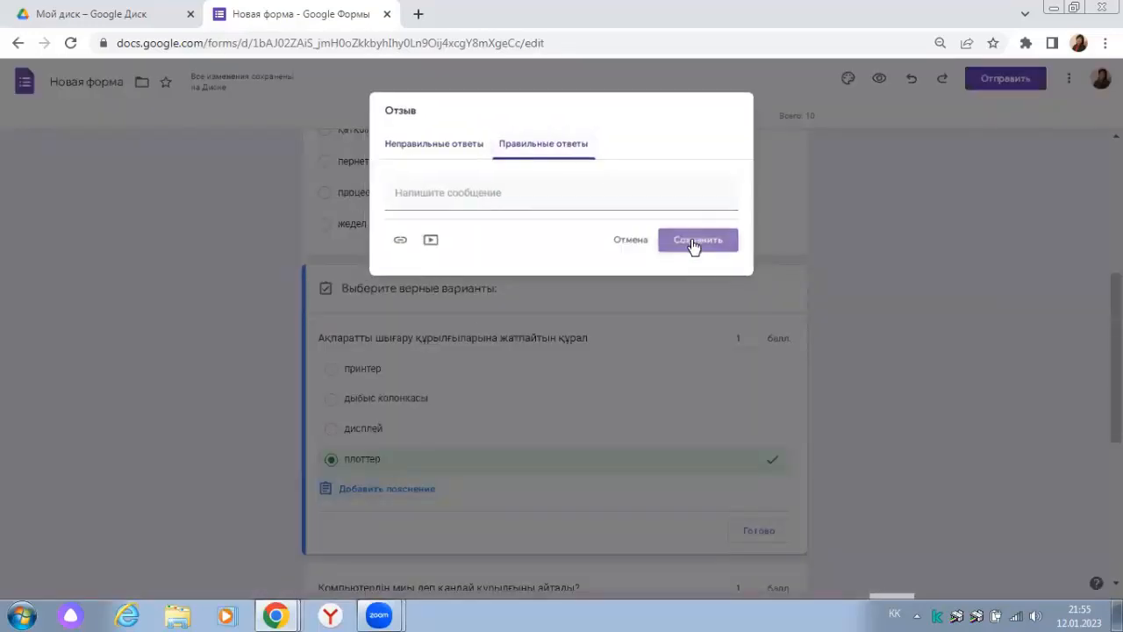
Examine the feedback settings for incorrect and correct answers on the system-unit question and save them without a message
scroll(1094, 286, up, 3)
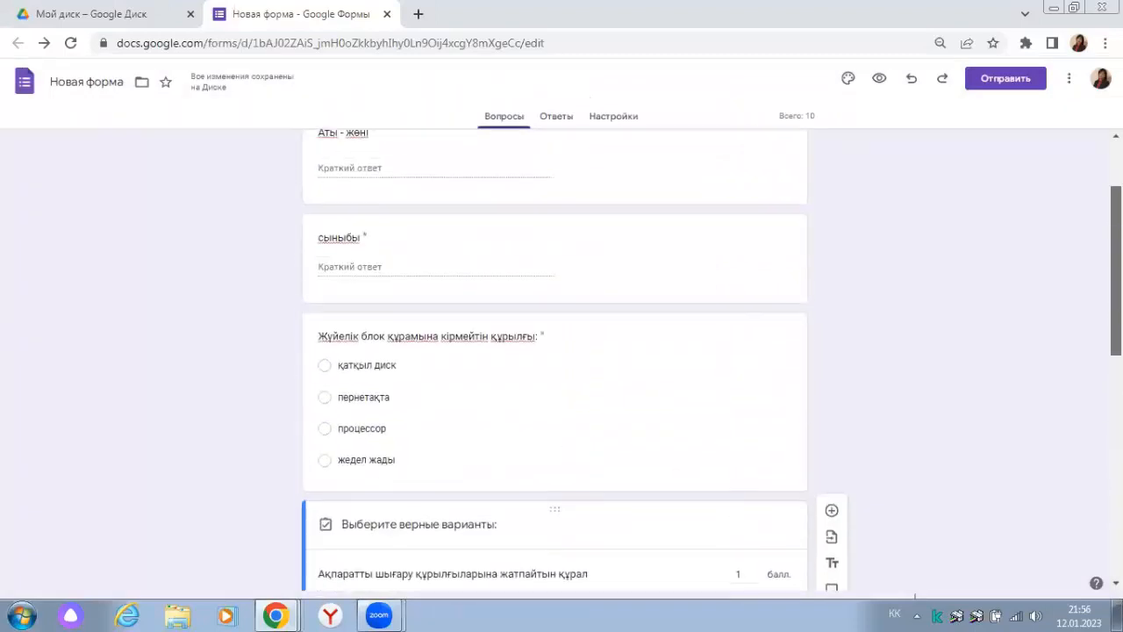
click(610, 434)
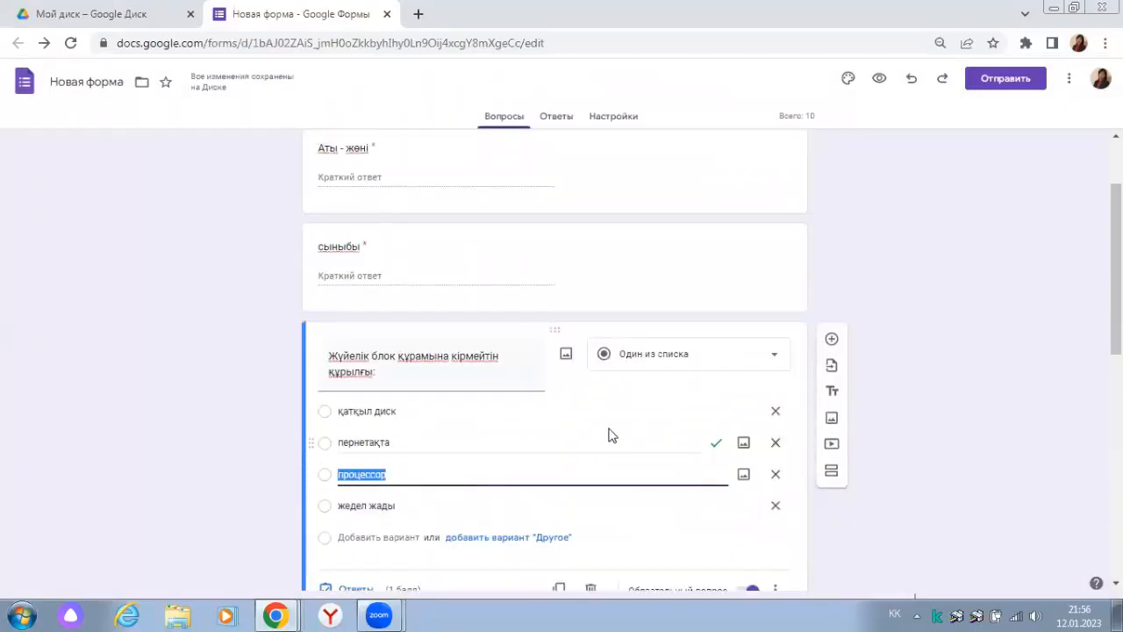
scroll(583, 446, down, 2)
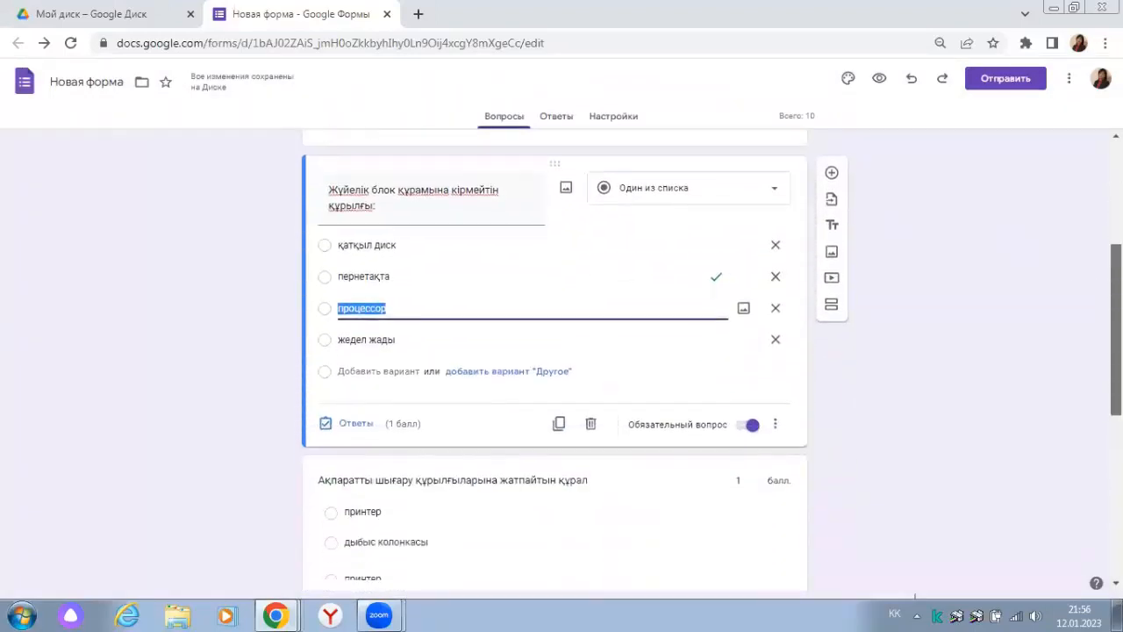
click(326, 424)
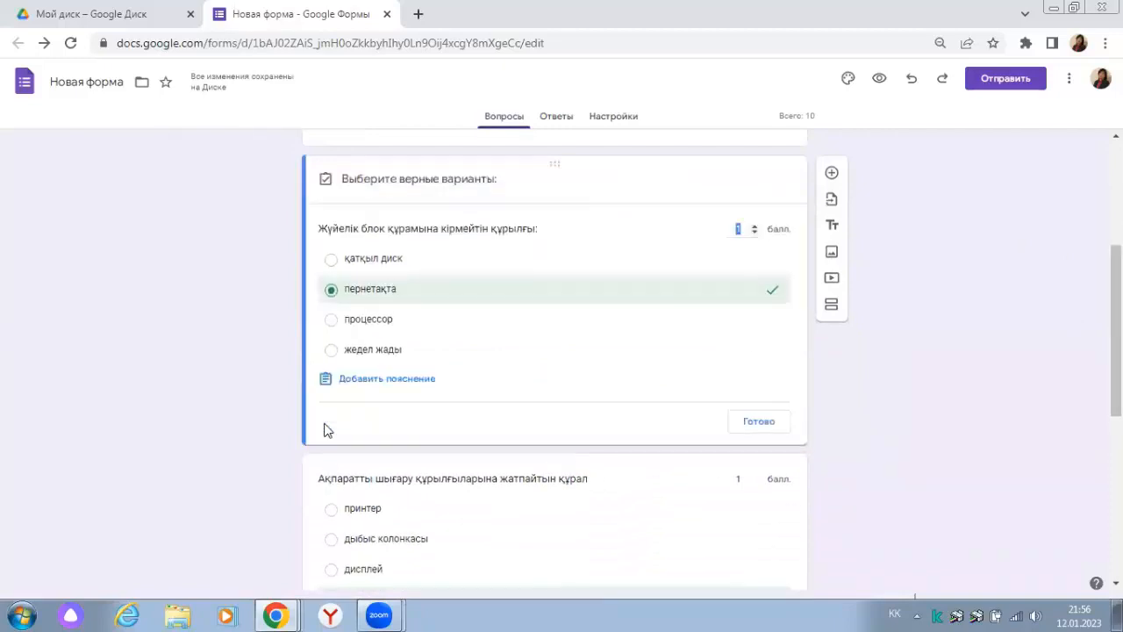
click(401, 380)
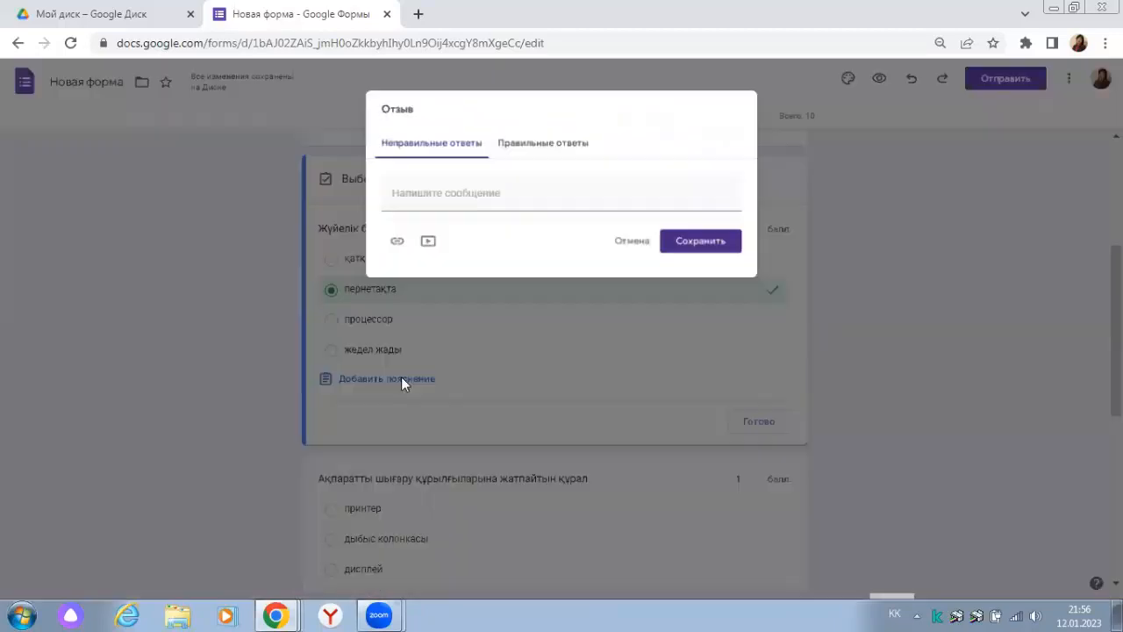
click(540, 147)
click(698, 243)
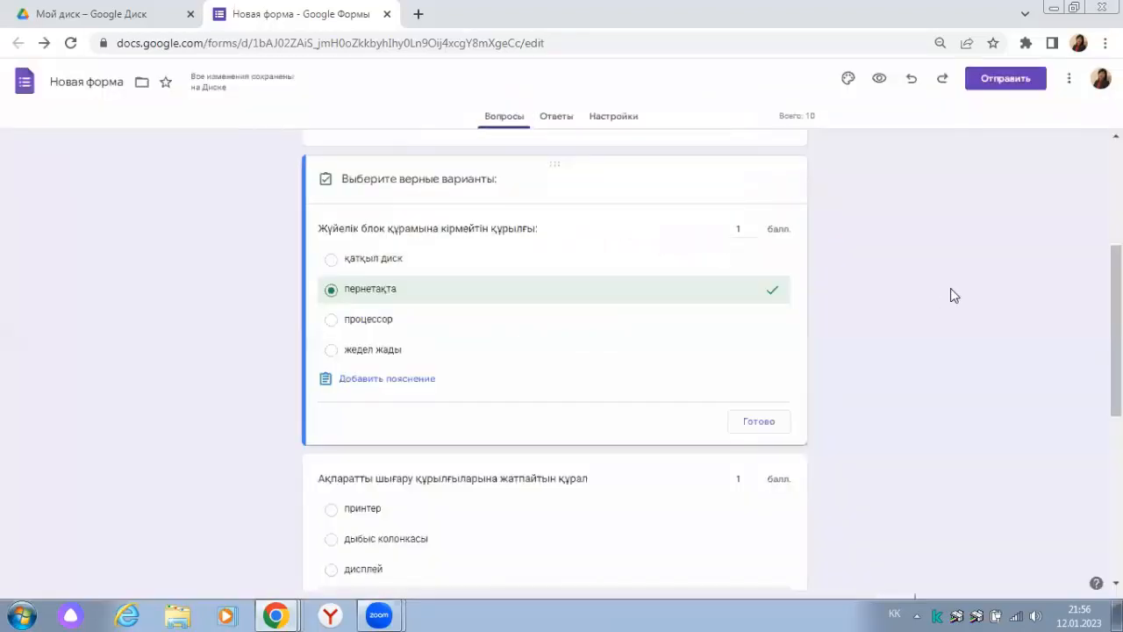
Review the form's questions from the system-unit question to the untitled last one, checking their marked answers and scores
scroll(555, 360, down, 5)
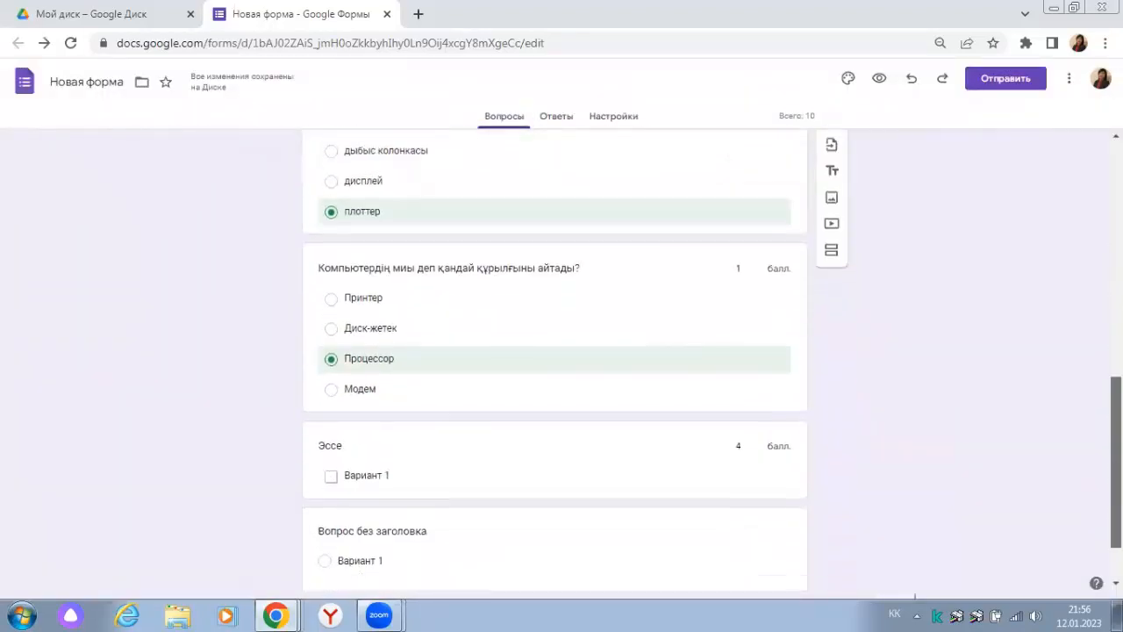
scroll(555, 360, up, 10)
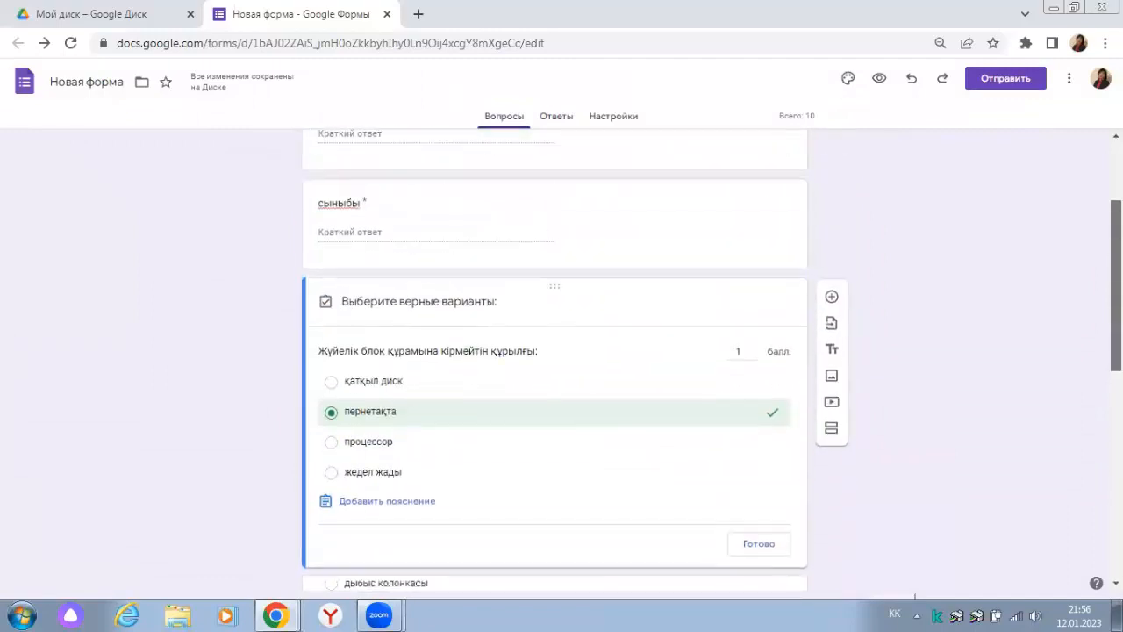
scroll(1095, 291, down, 3)
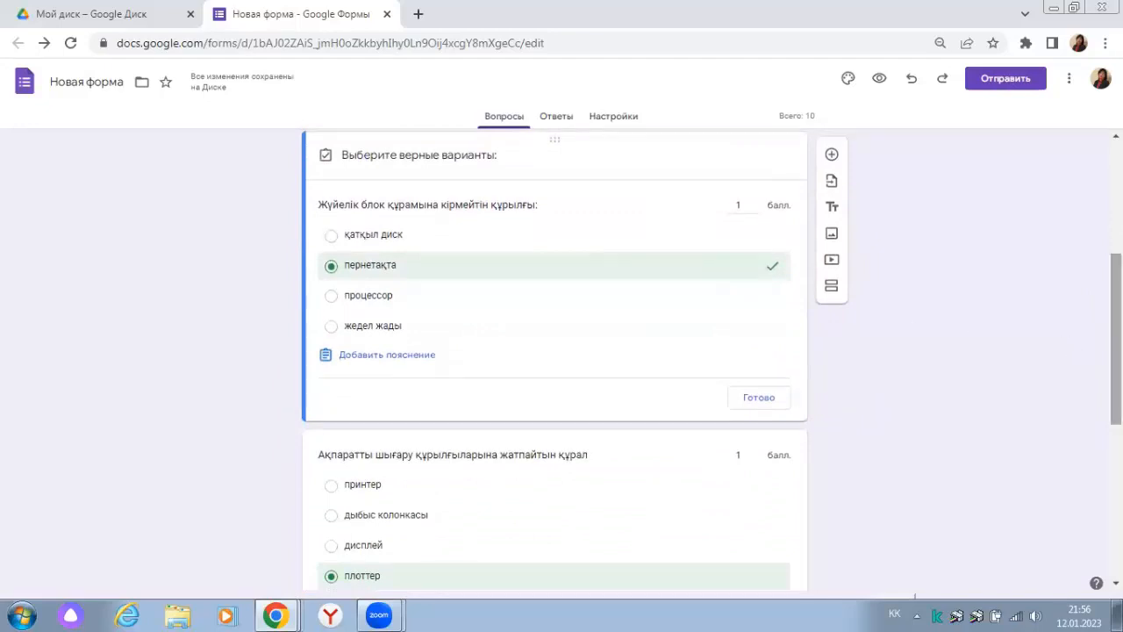
scroll(1116, 334, down, 4)
scroll(1117, 351, down, 2)
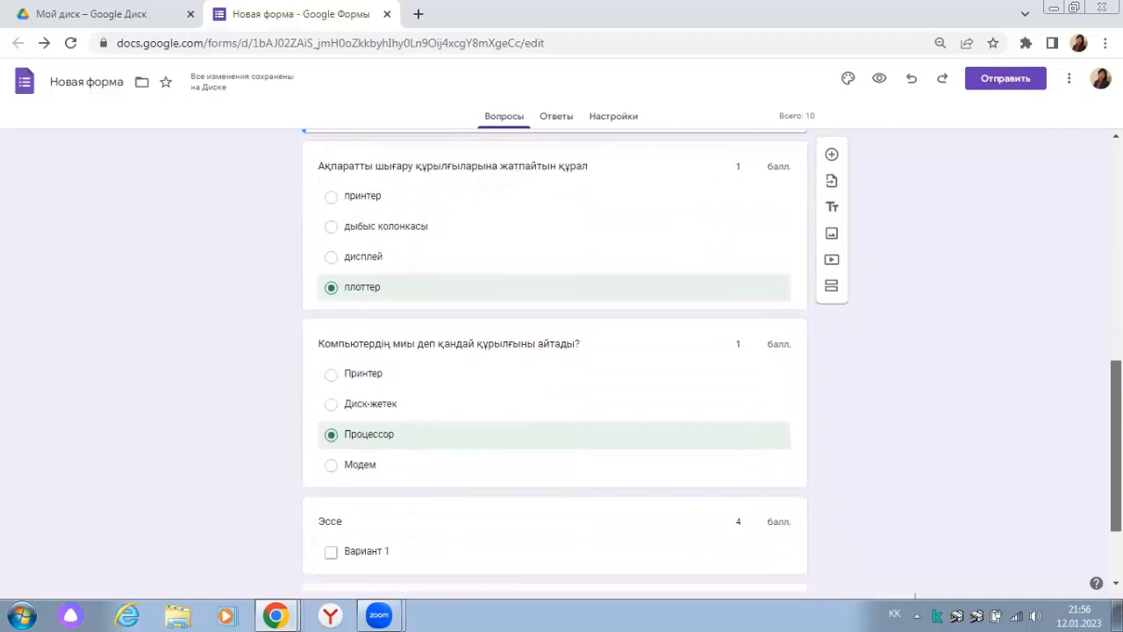
scroll(555, 356, down, 3)
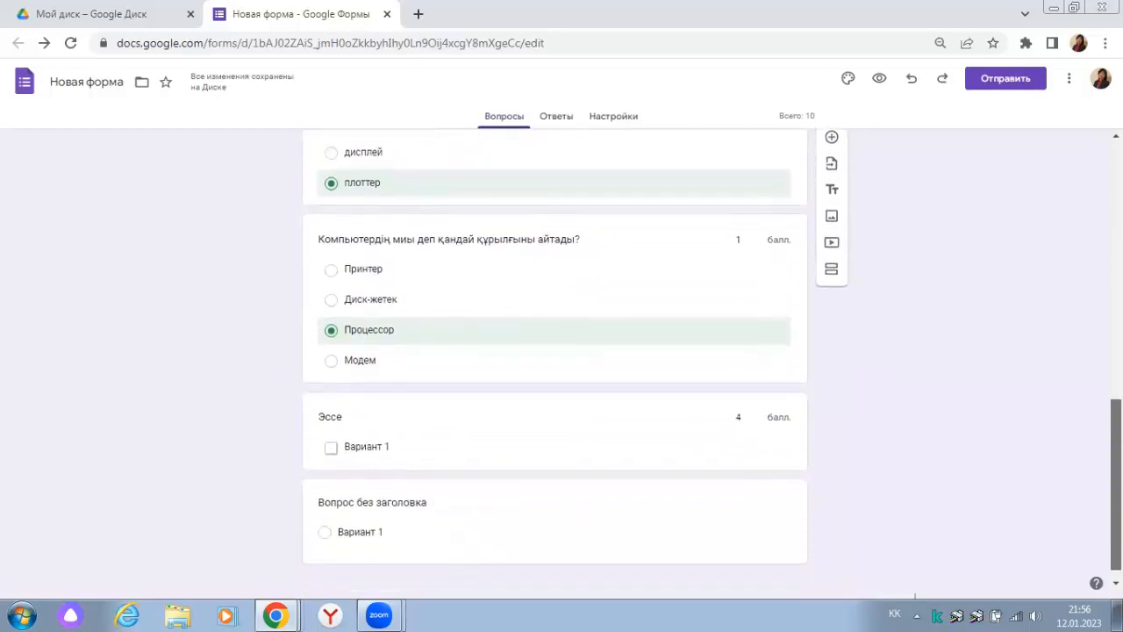
scroll(554, 357, up, 5)
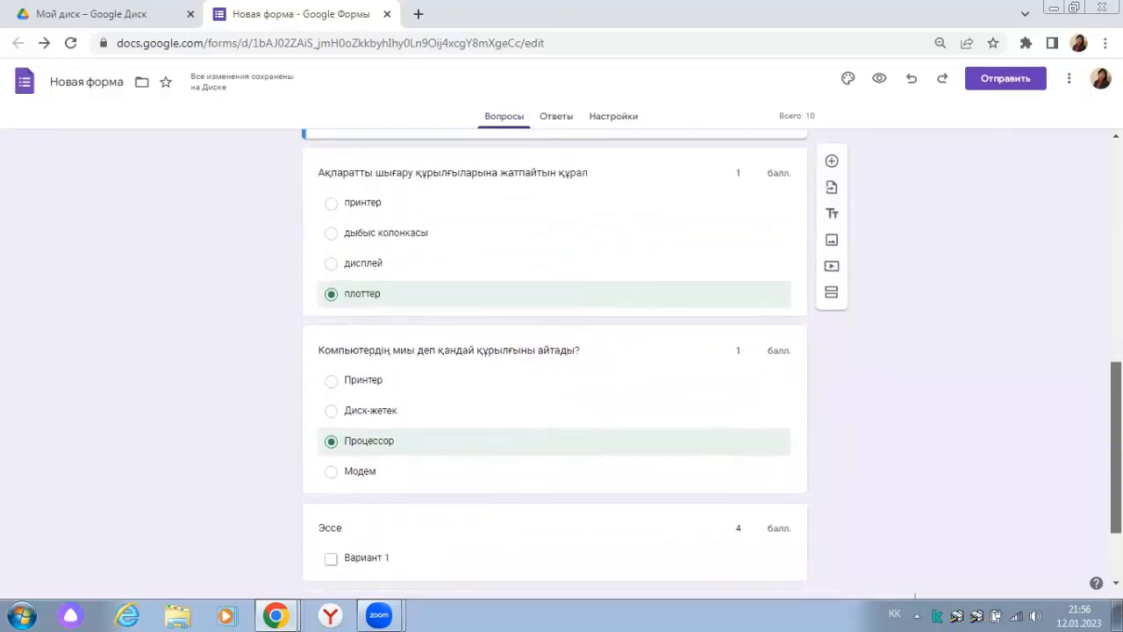
scroll(555, 357, down, 3)
scroll(554, 356, up, 1)
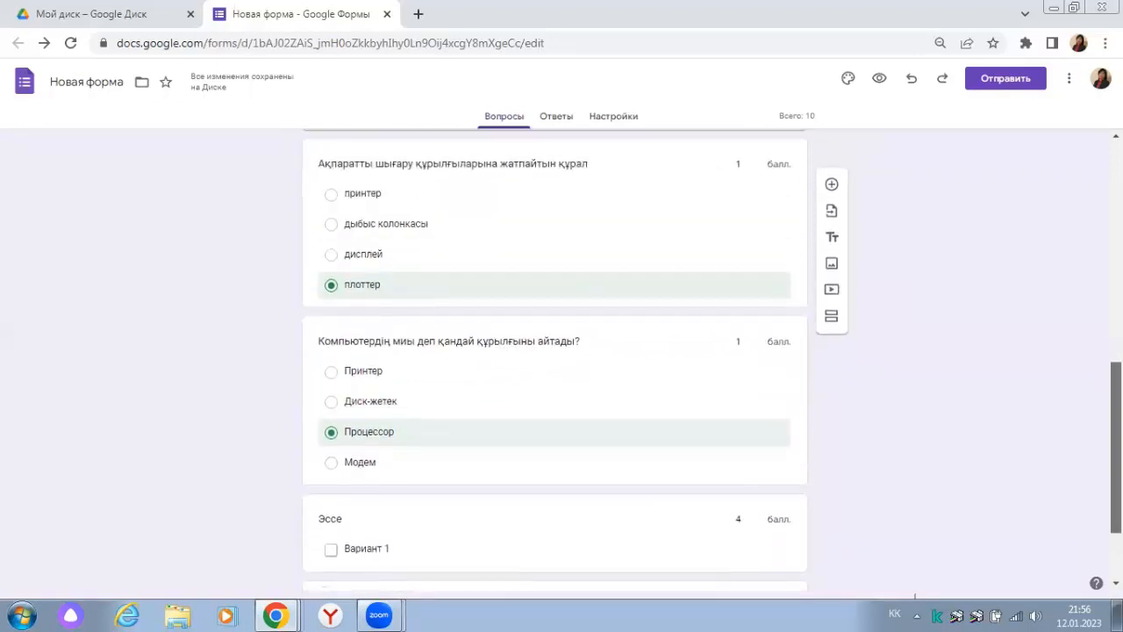
Add a single-choice question below the system-unit question, titled "Ақпараттың өлшем бірлігі"
click(832, 154)
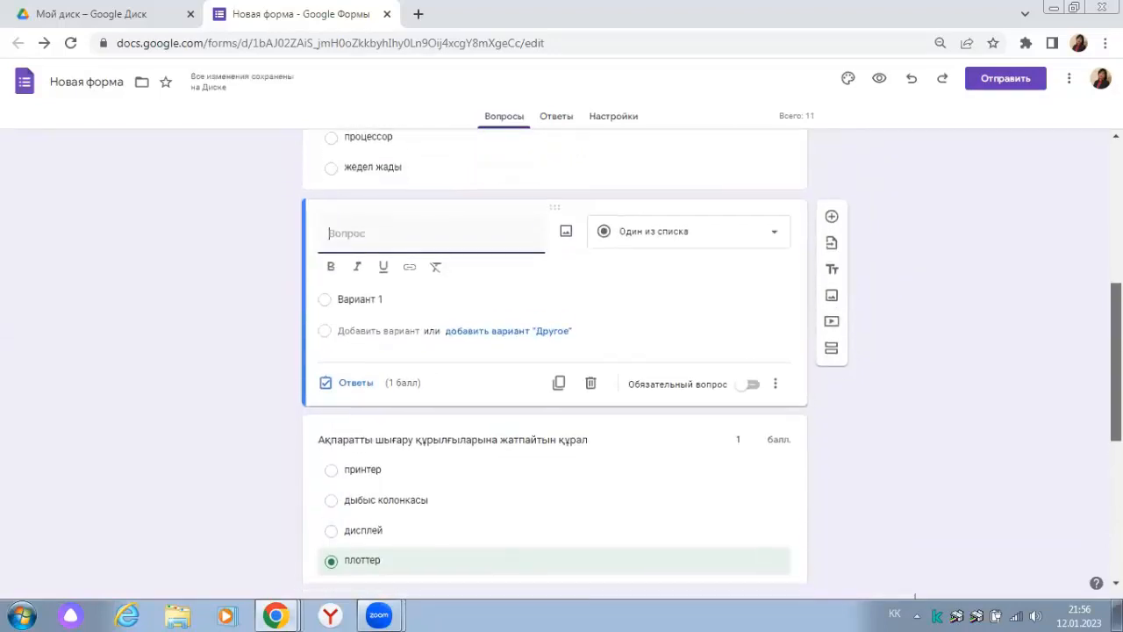
scroll(555, 351, up, 2)
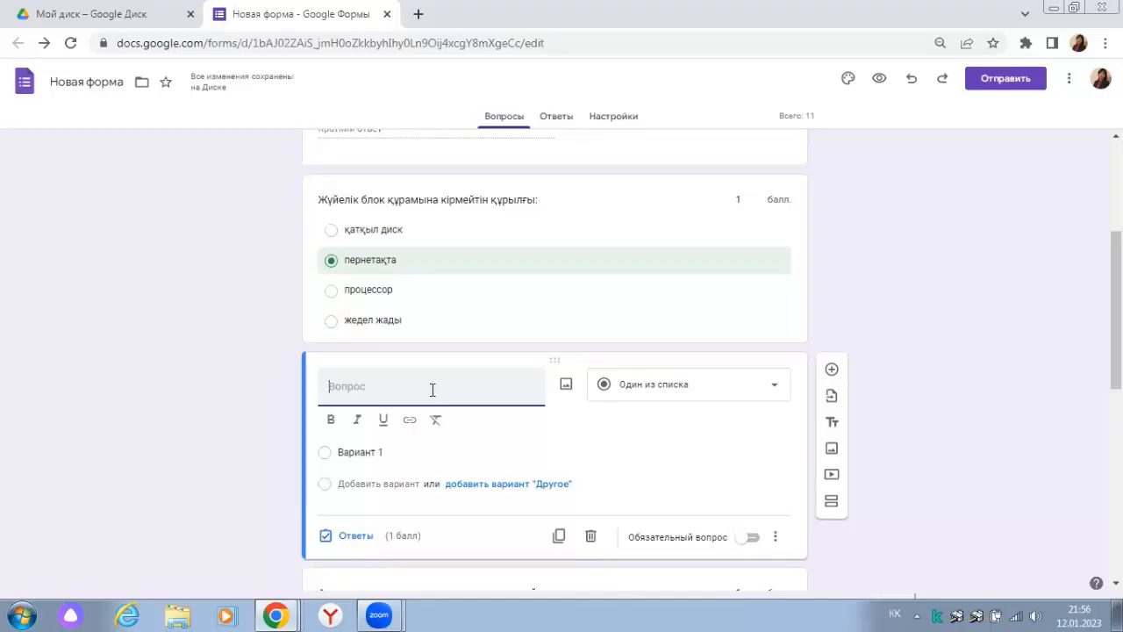
text(Ақпараттың өлшем б)
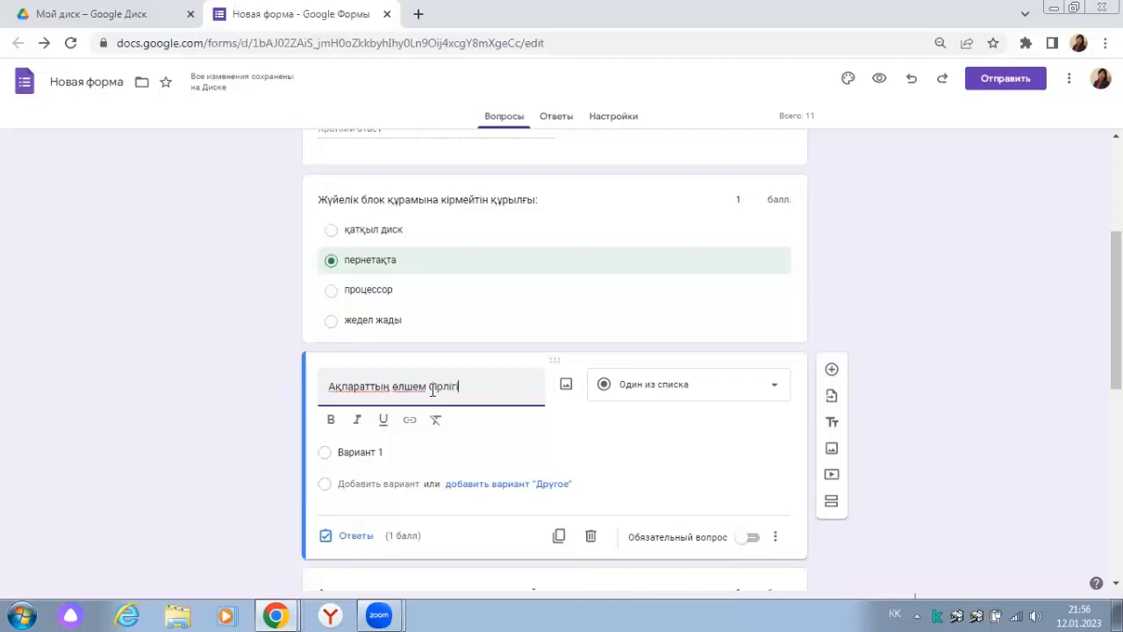
text(ірлігі)
Enter the answer options "байт", "килобайт, мегабайт", "тонна" and "дюм" for the "Ақпараттың өлшем бірлігі" question
scroll(833, 346, down, 2)
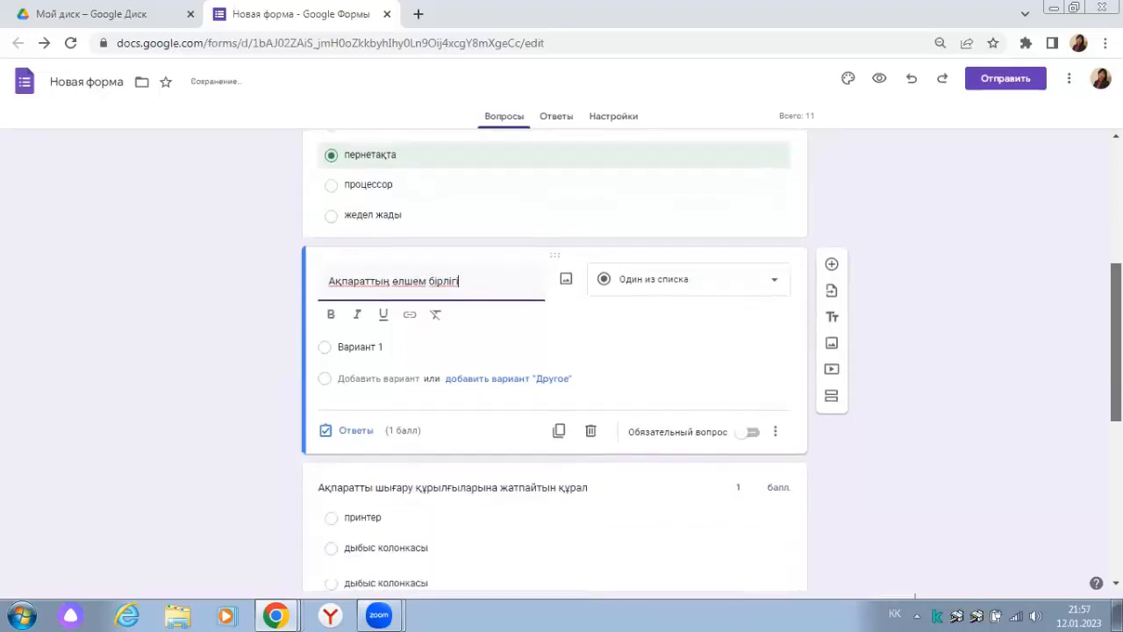
click(350, 348)
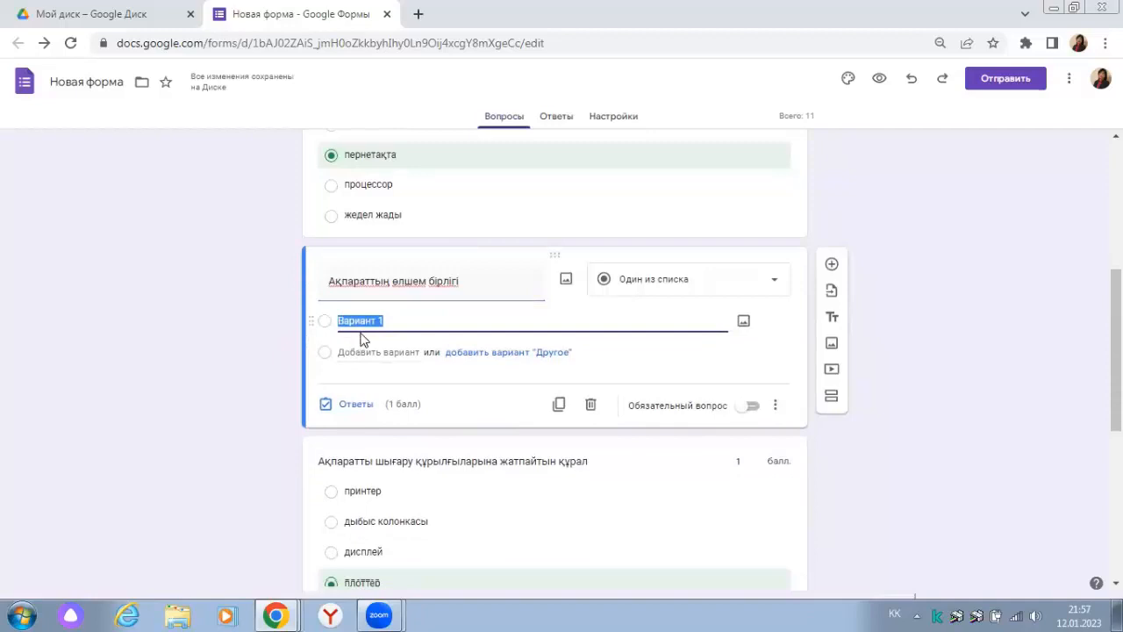
text(байт)
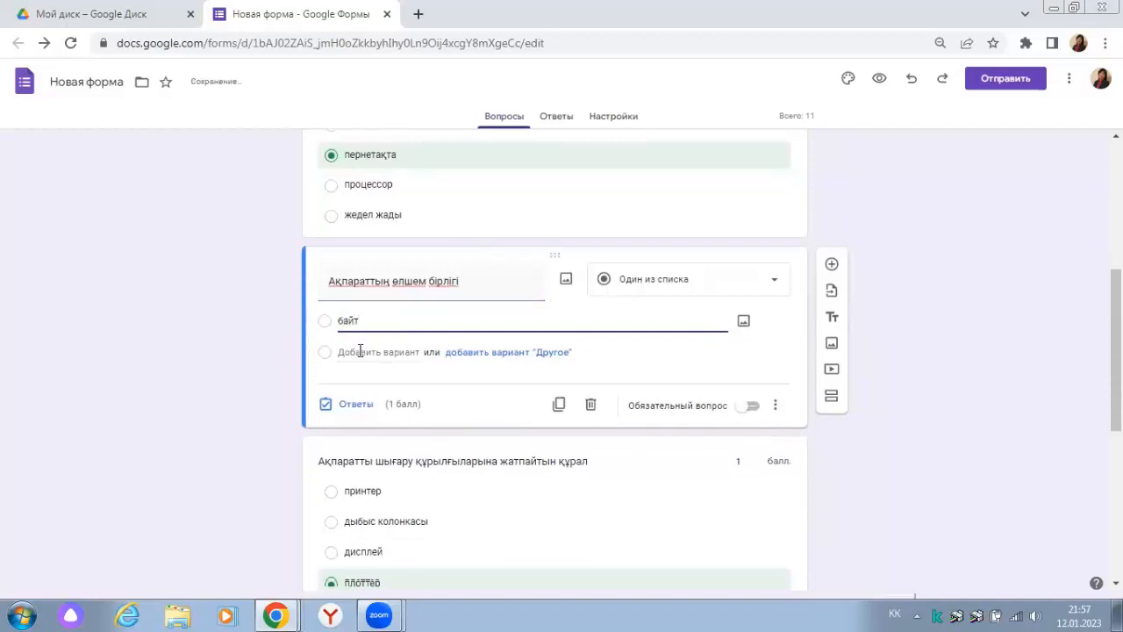
click(361, 351)
text(кил)
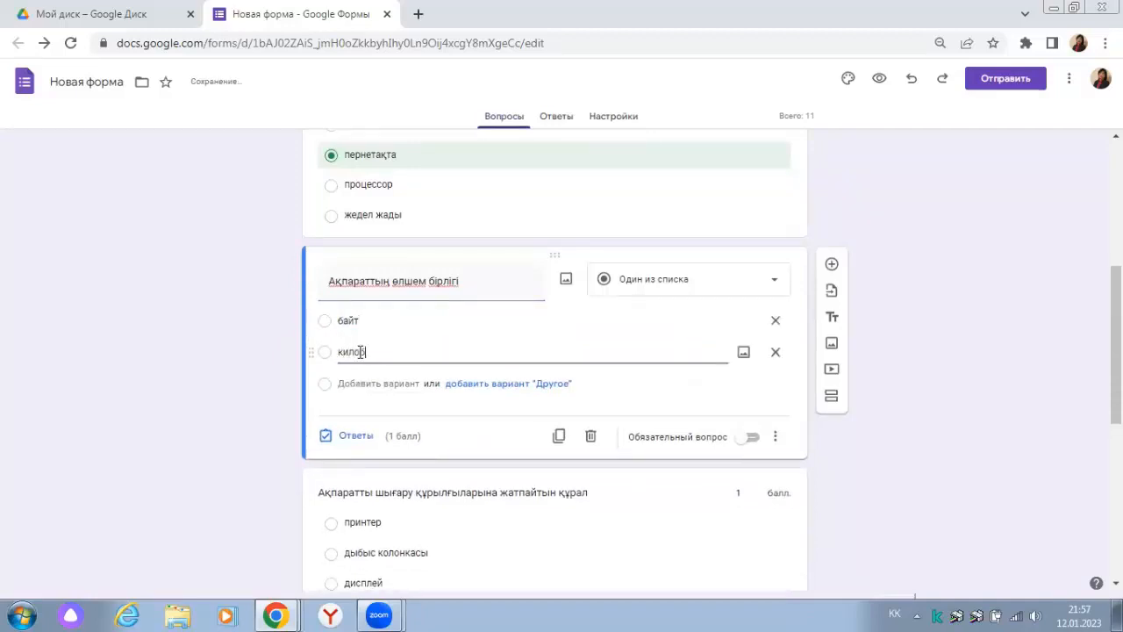
text(обайт, мегабайт)
click(358, 383)
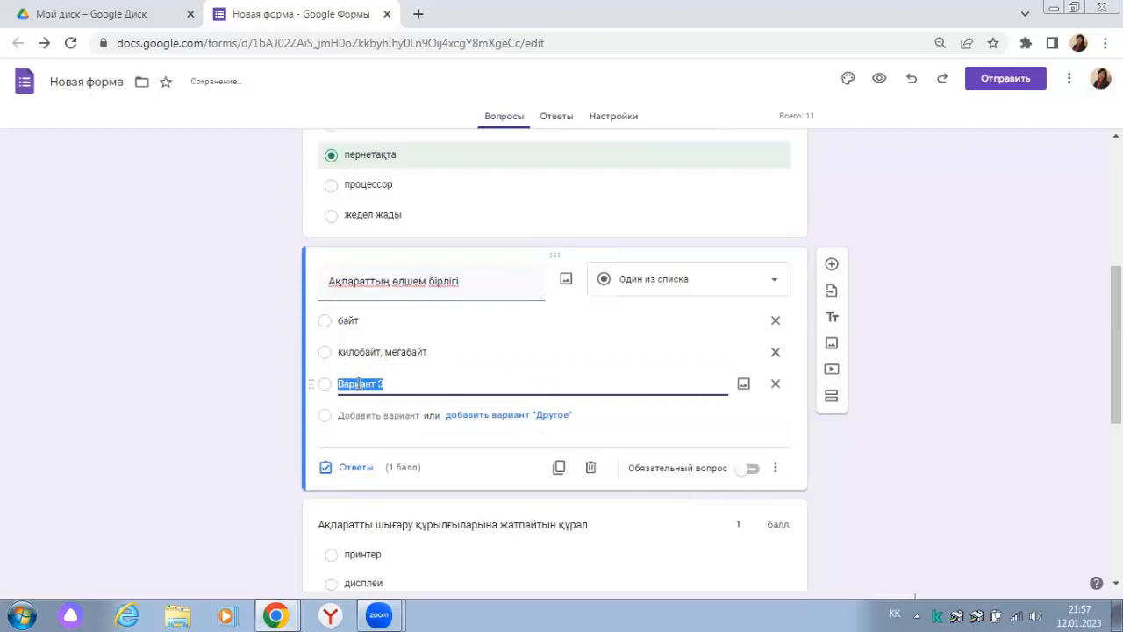
text(тонна)
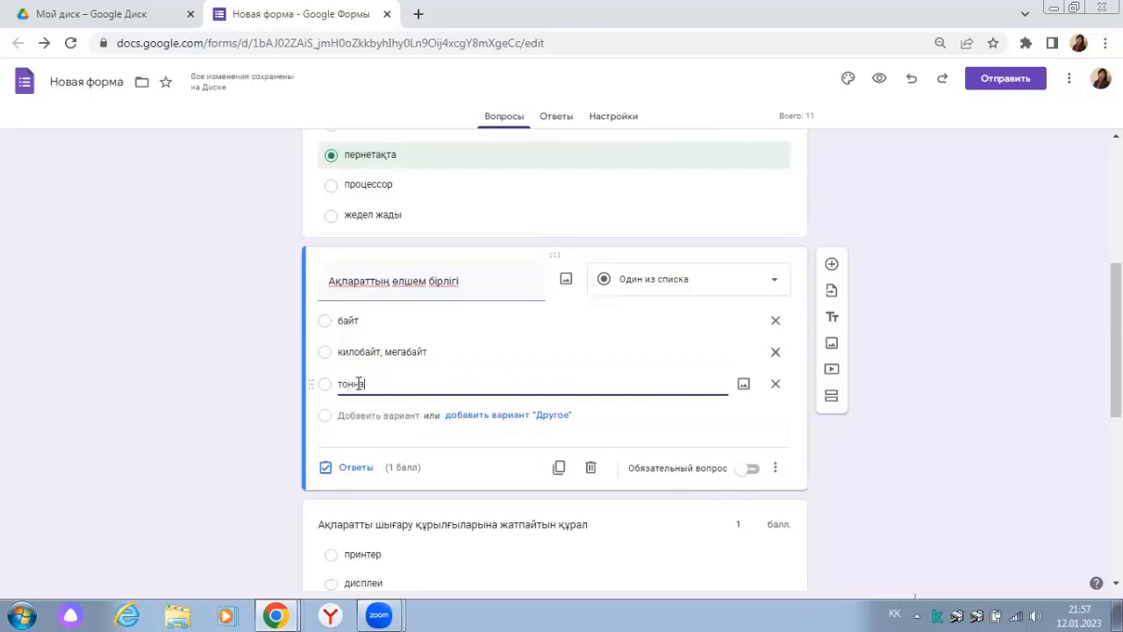
click(359, 414)
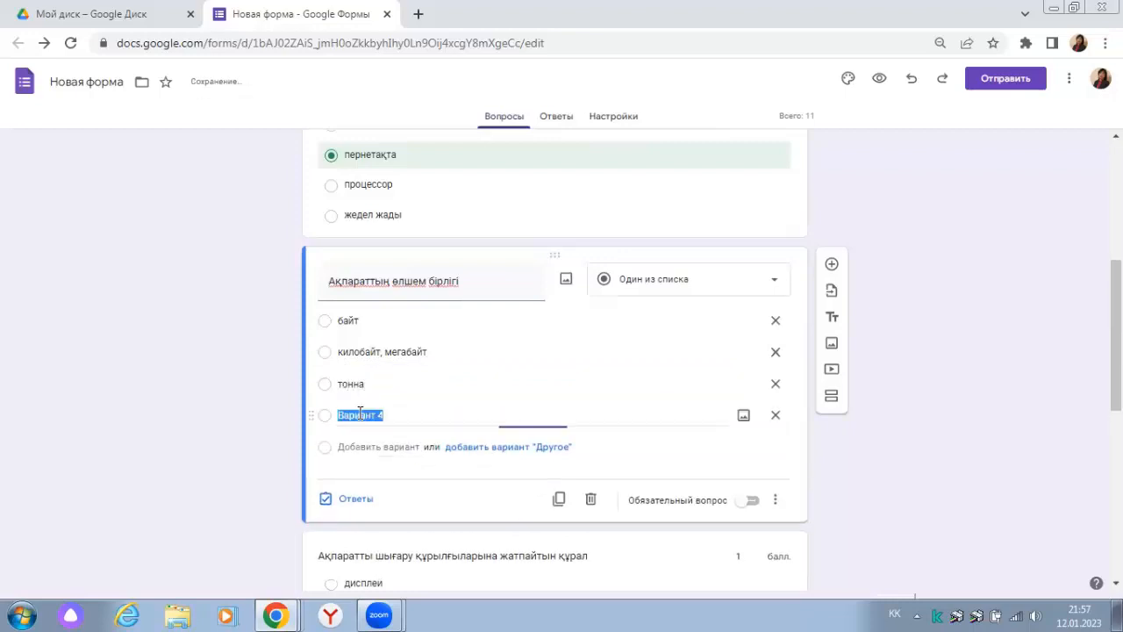
click(360, 414)
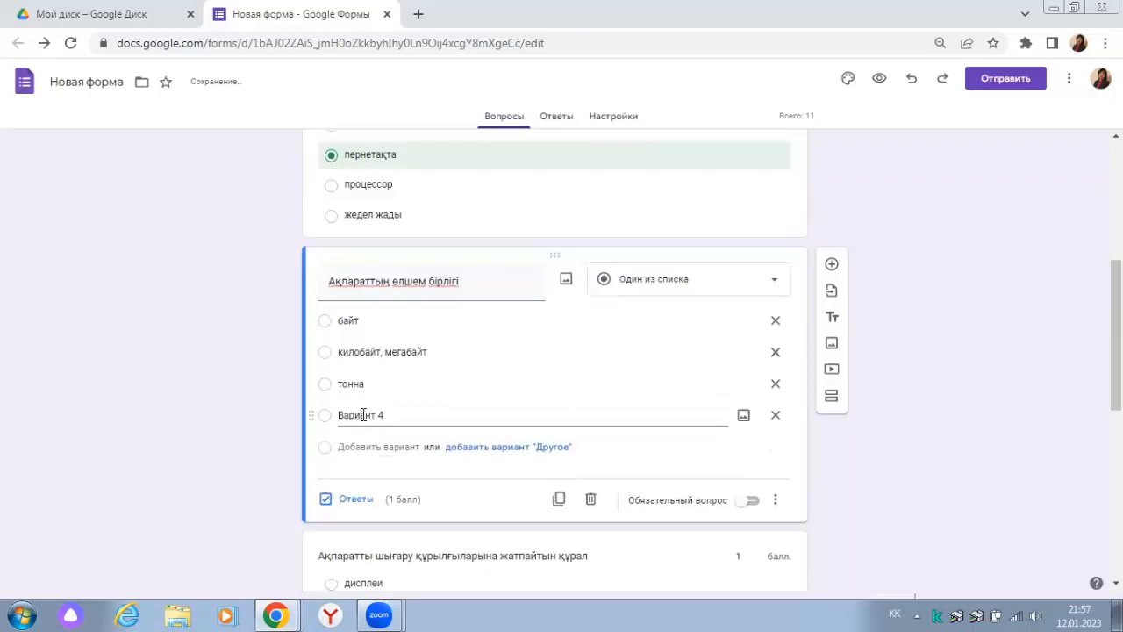
click(400, 416)
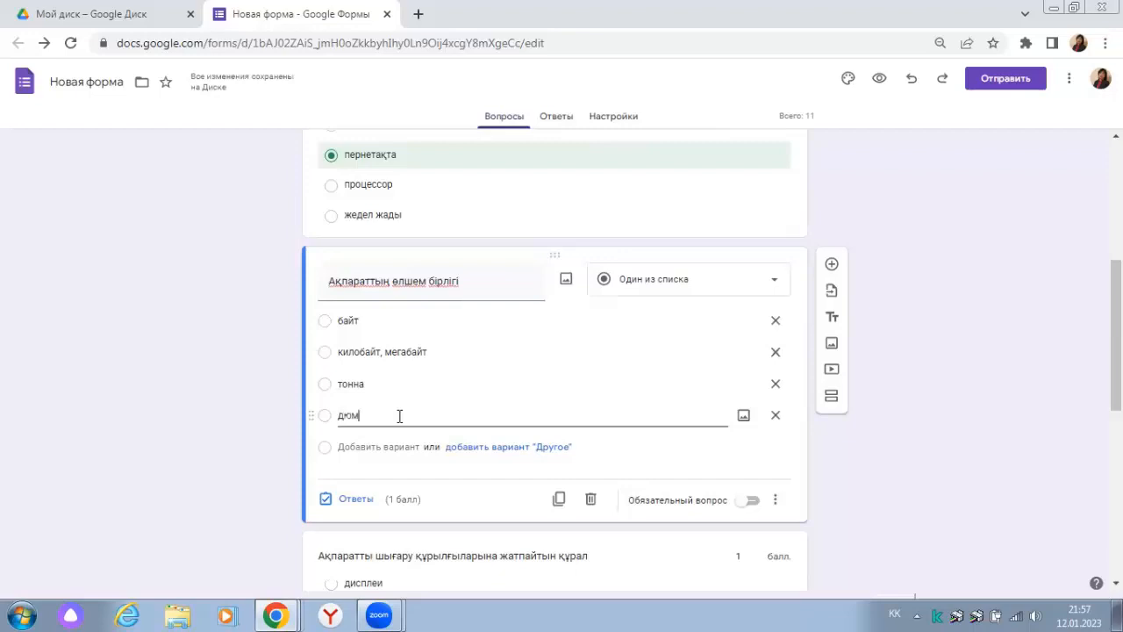
Mark "байт" and "килобайт, мегабайт" as the correct answers to the "Ақпараттың өлшем бірлігі" question
click(342, 499)
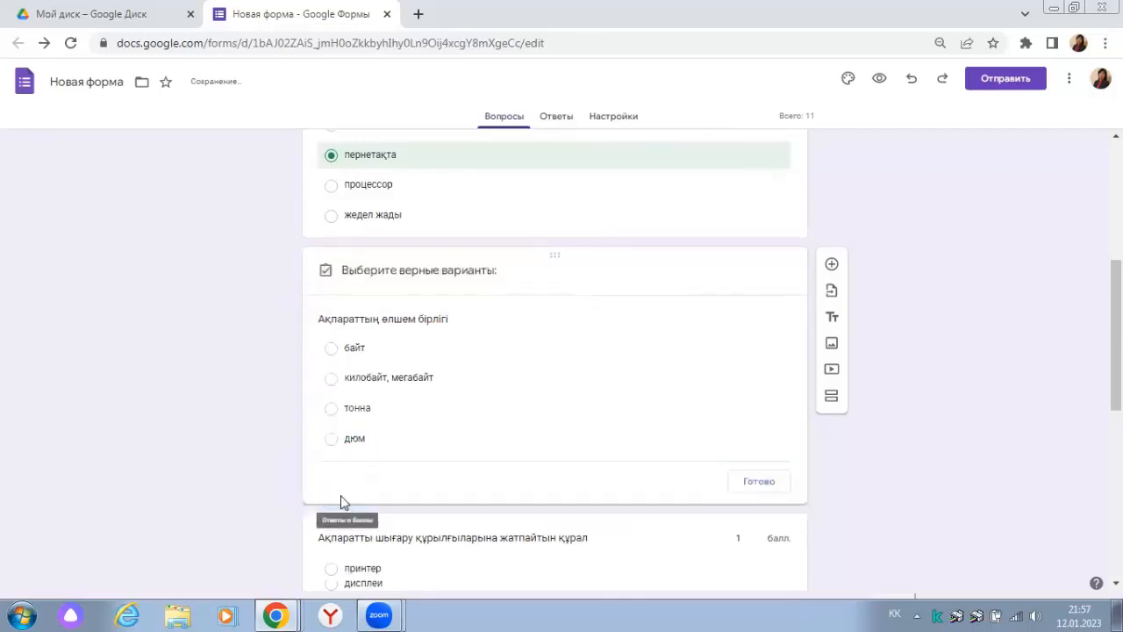
click(333, 354)
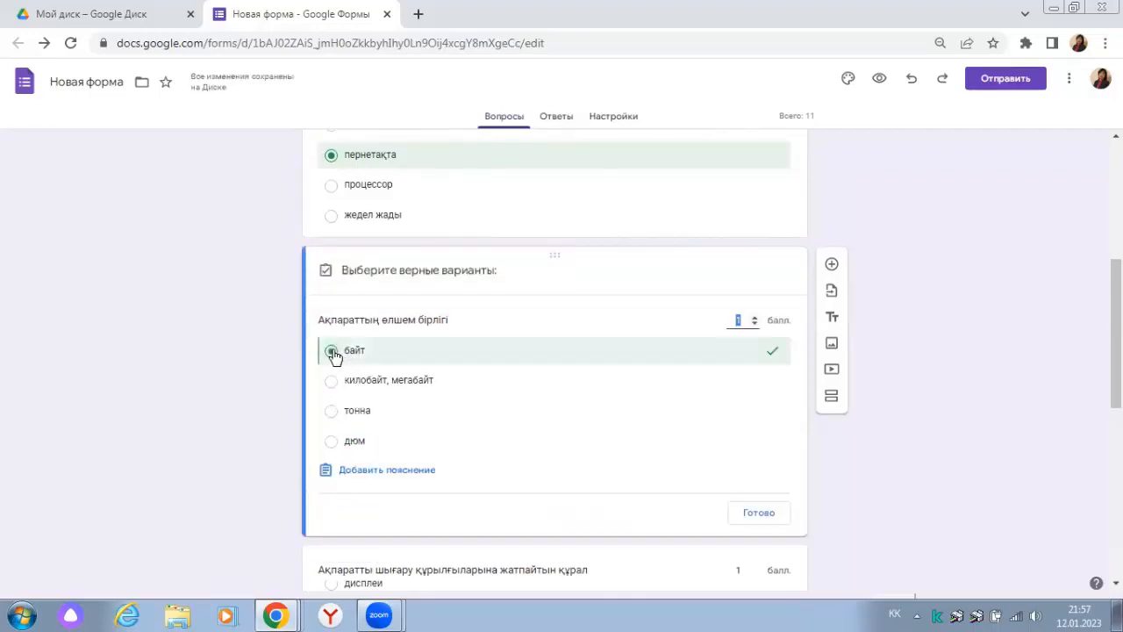
click(333, 385)
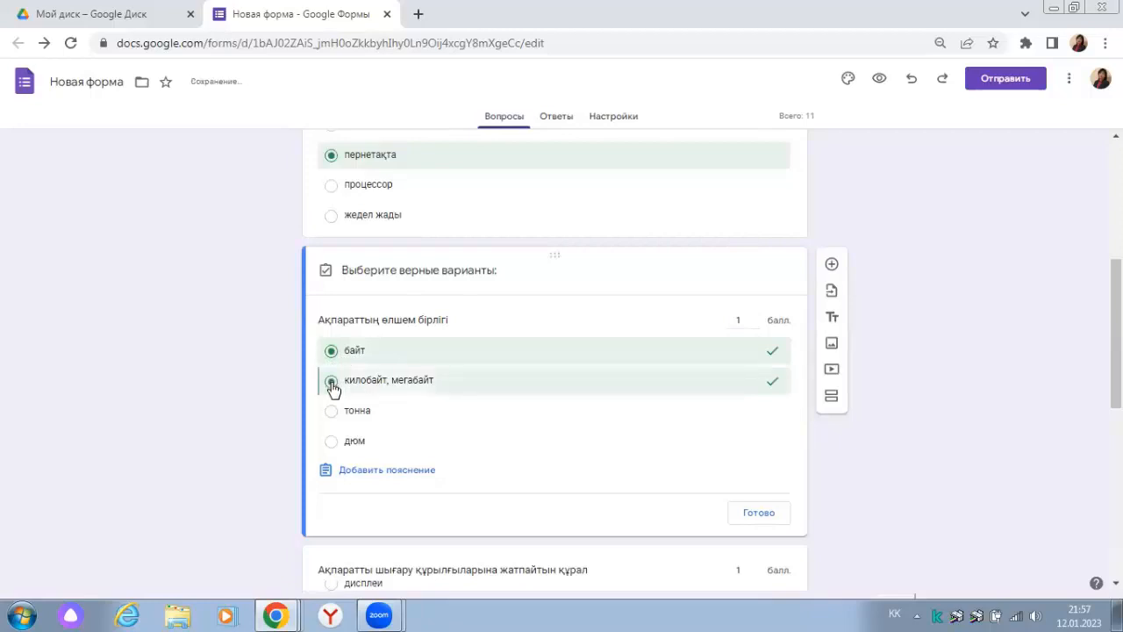
Examine the feedback settings for incorrect and correct answers on the "Ақпараттың өлшем бірлігі" question and save them without a message
click(346, 470)
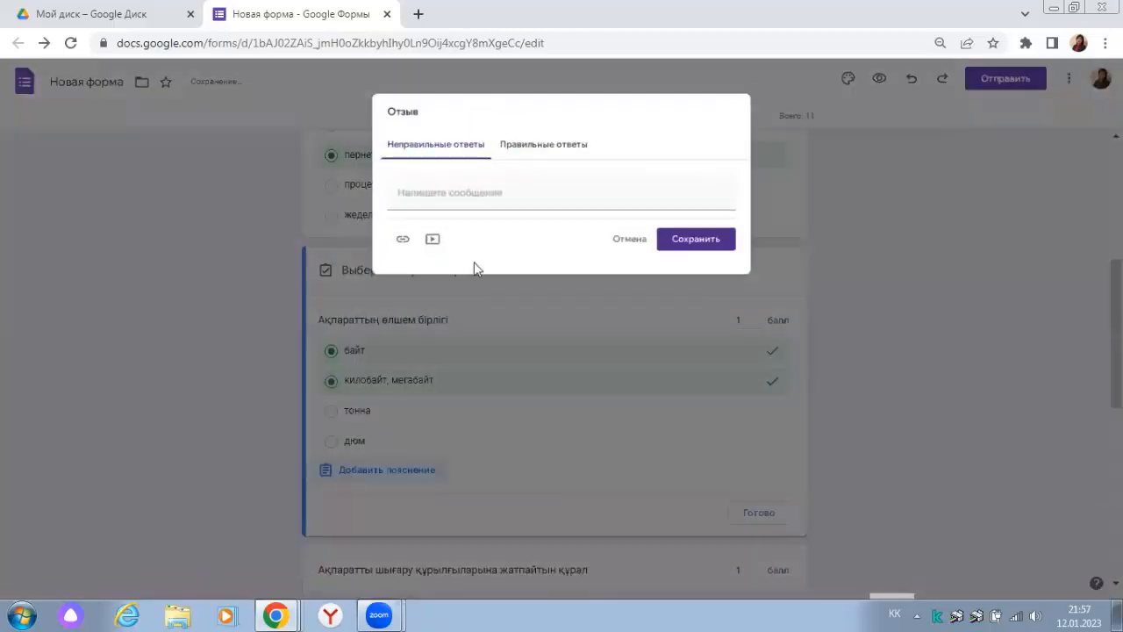
click(544, 143)
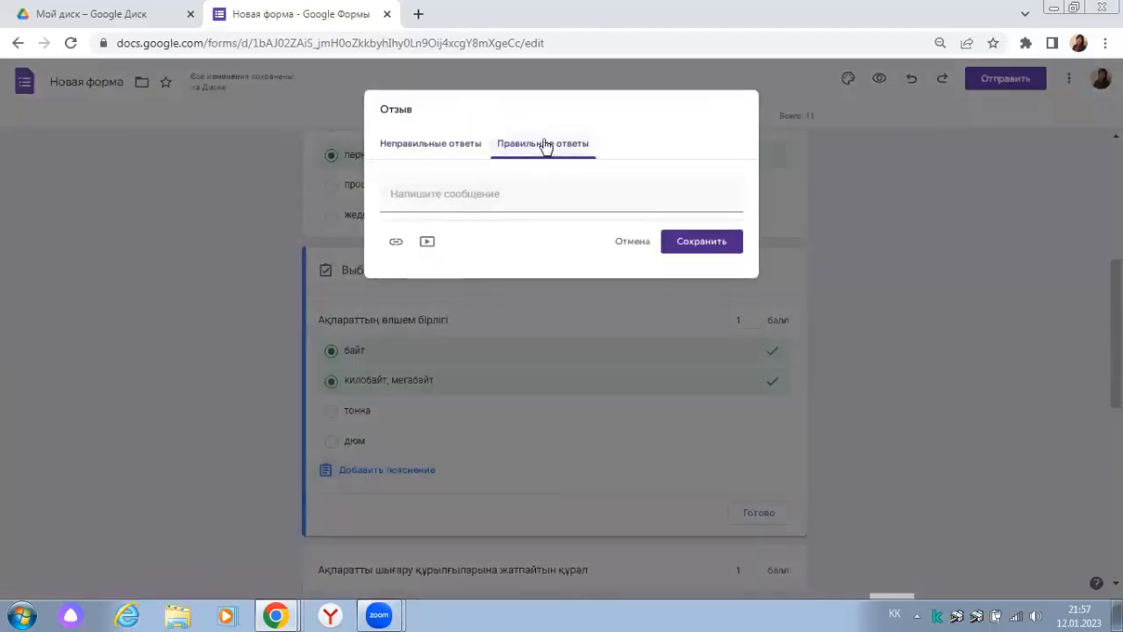
click(690, 246)
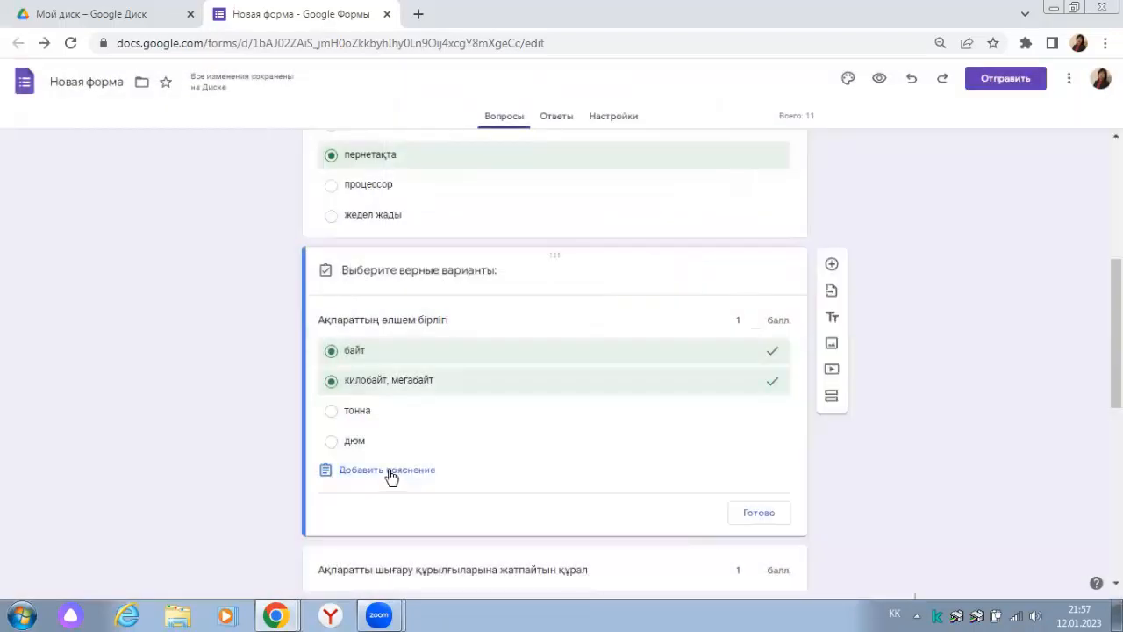
Check the correct-answer feedback of the "Ақпараттың өлшем бірлігі" question once more and save it empty
click(388, 470)
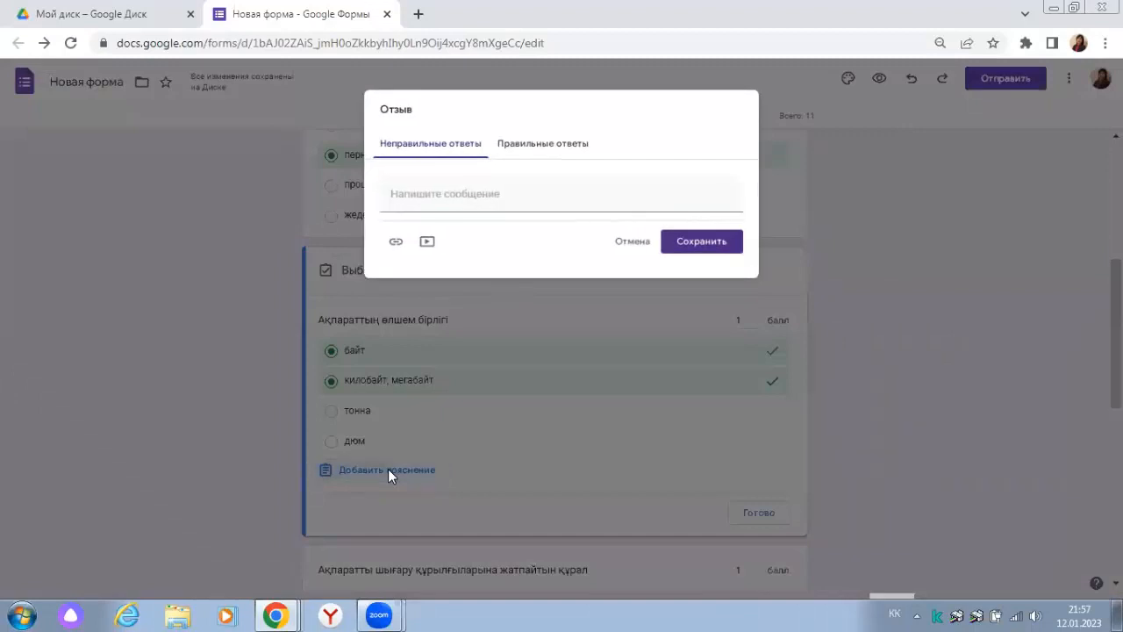
click(536, 149)
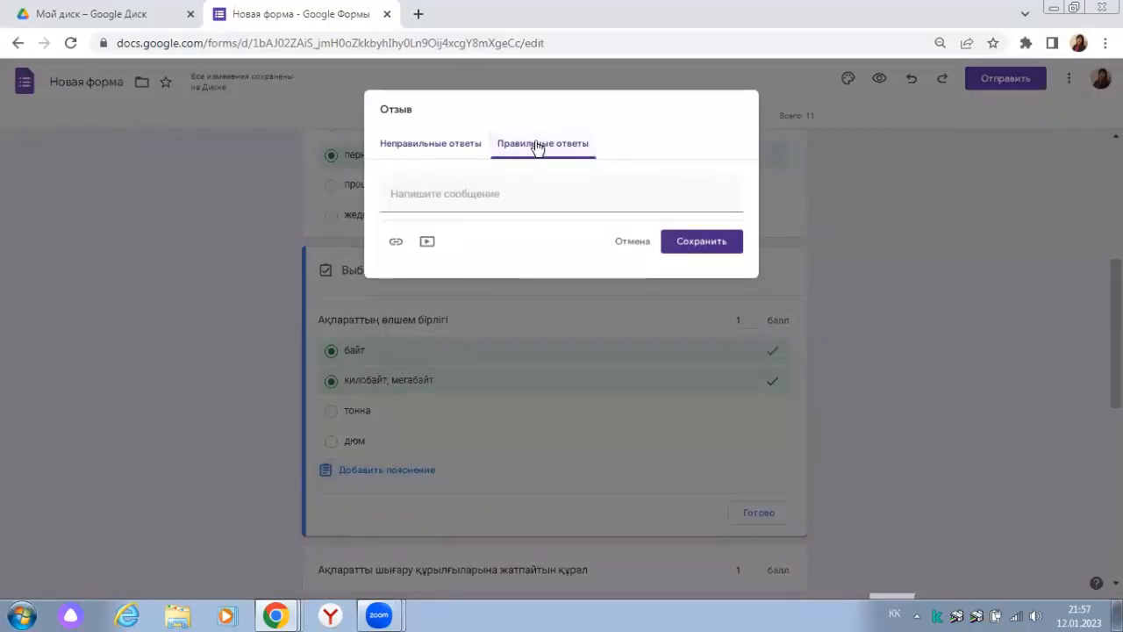
click(693, 247)
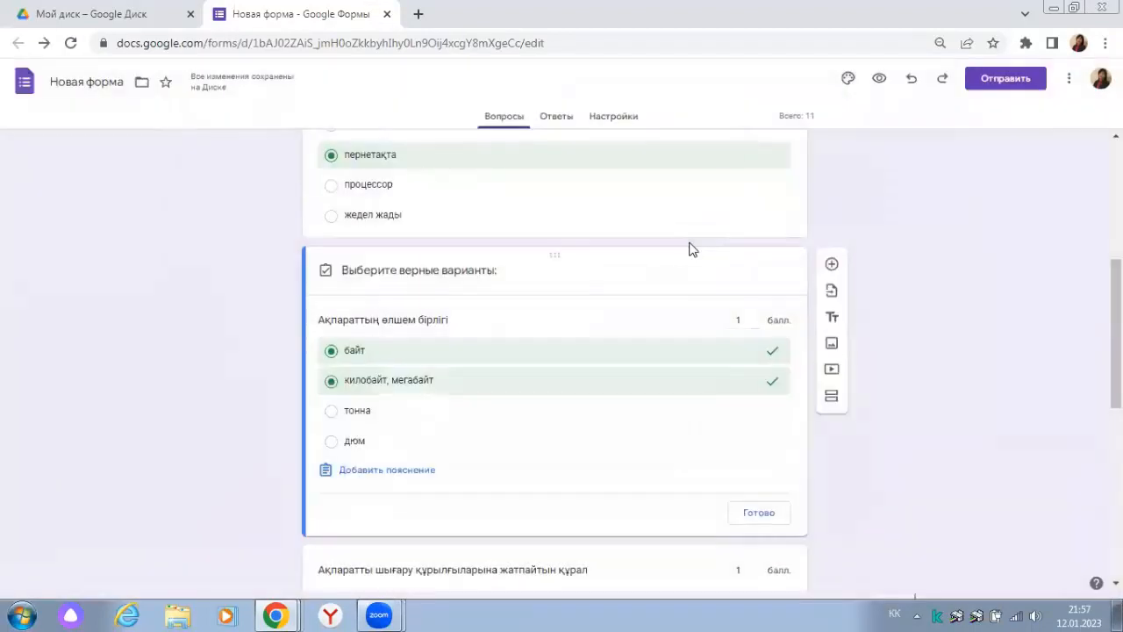
click(394, 481)
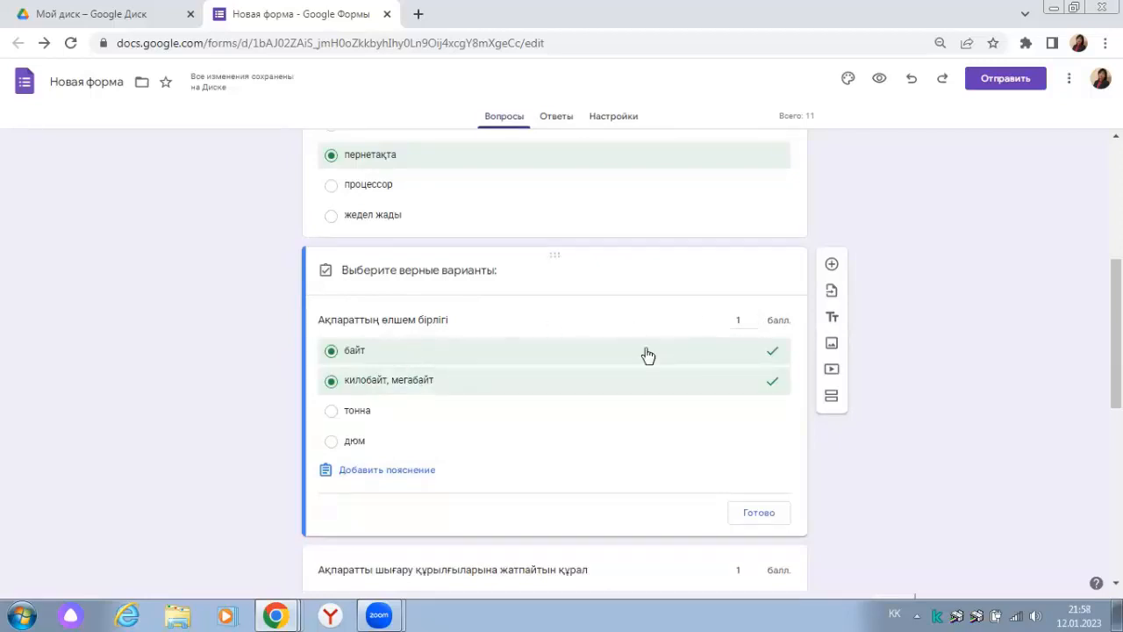
Set the score of the "Ақпараттың өлшем бірлігі" question to 2 points
click(755, 324)
click(754, 318)
click(755, 318)
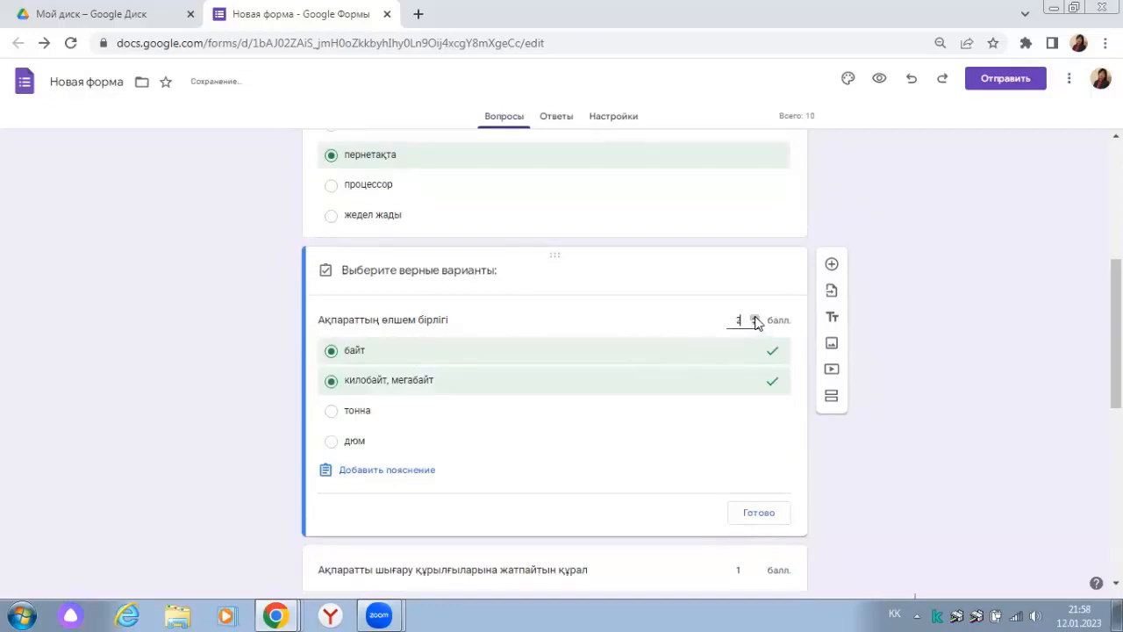
mouse_move(1116, 334)
mouse_down()
mouse_move(1116, 383)
mouse_move(1117, 324)
mouse_up()
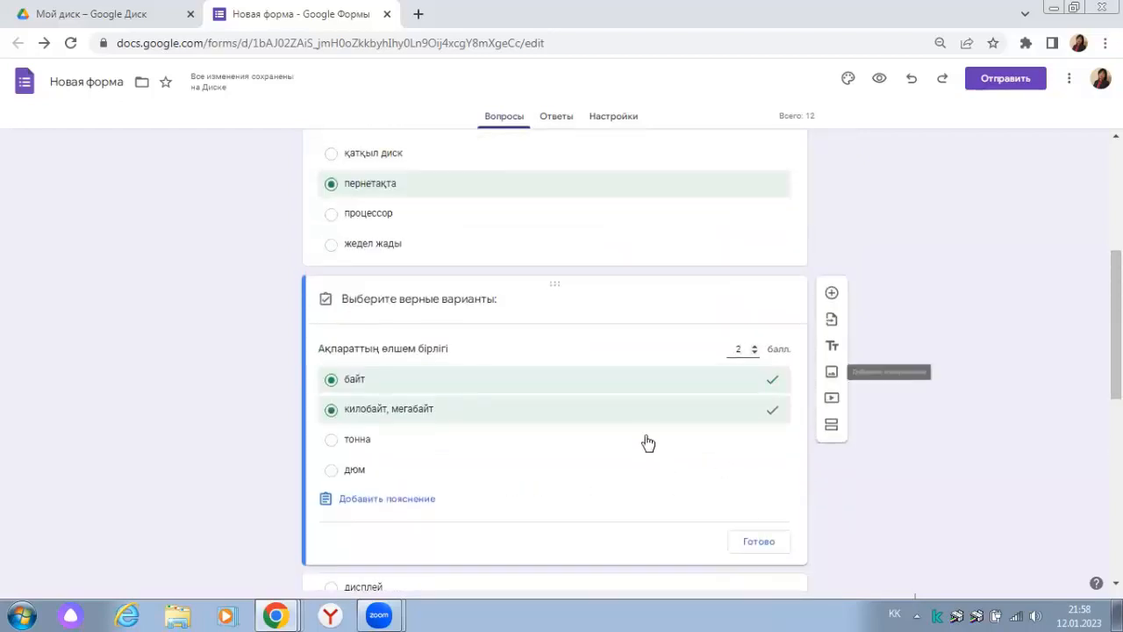
click(754, 352)
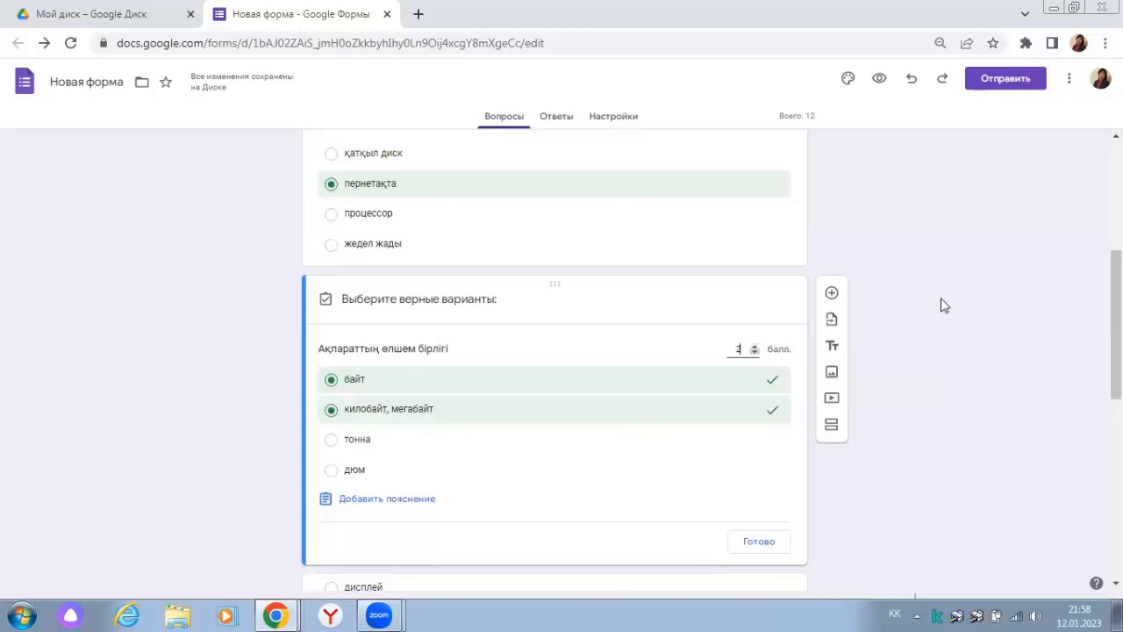
Generate a shortened sharing link for the 9th-grade test and copy it
drag(1116, 325, 1116, 230)
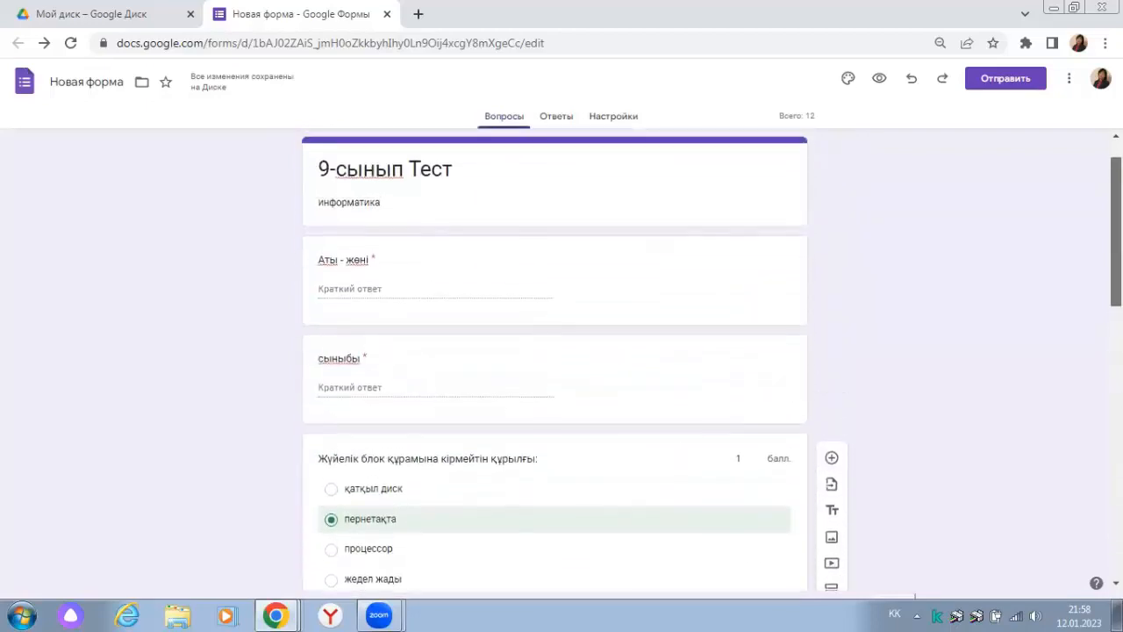
click(1005, 79)
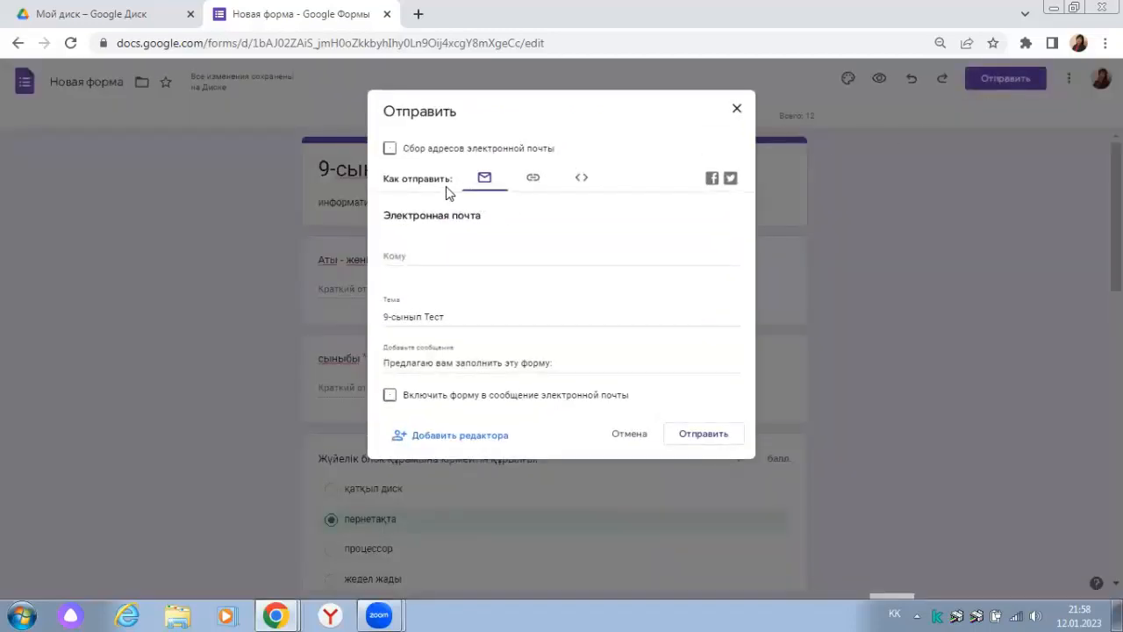
click(534, 179)
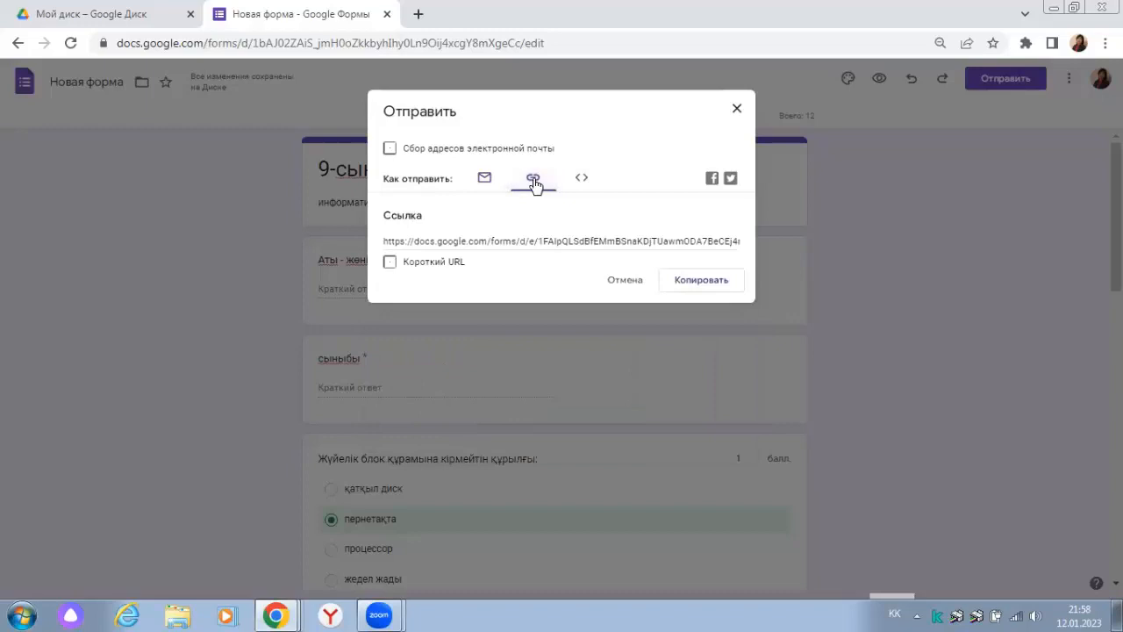
click(389, 263)
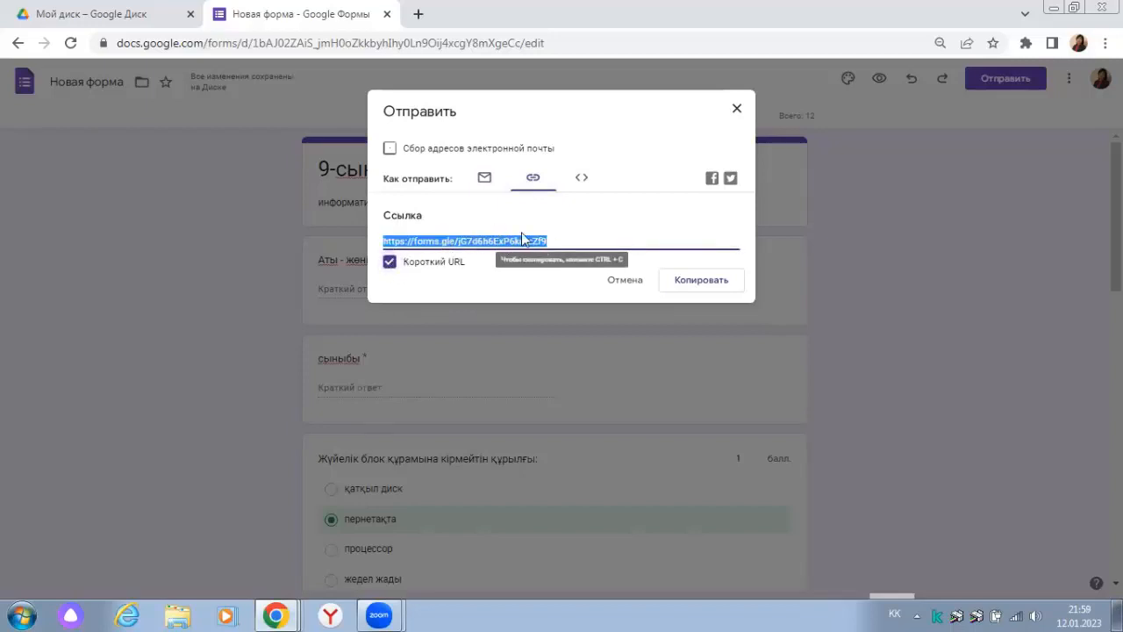
click(710, 285)
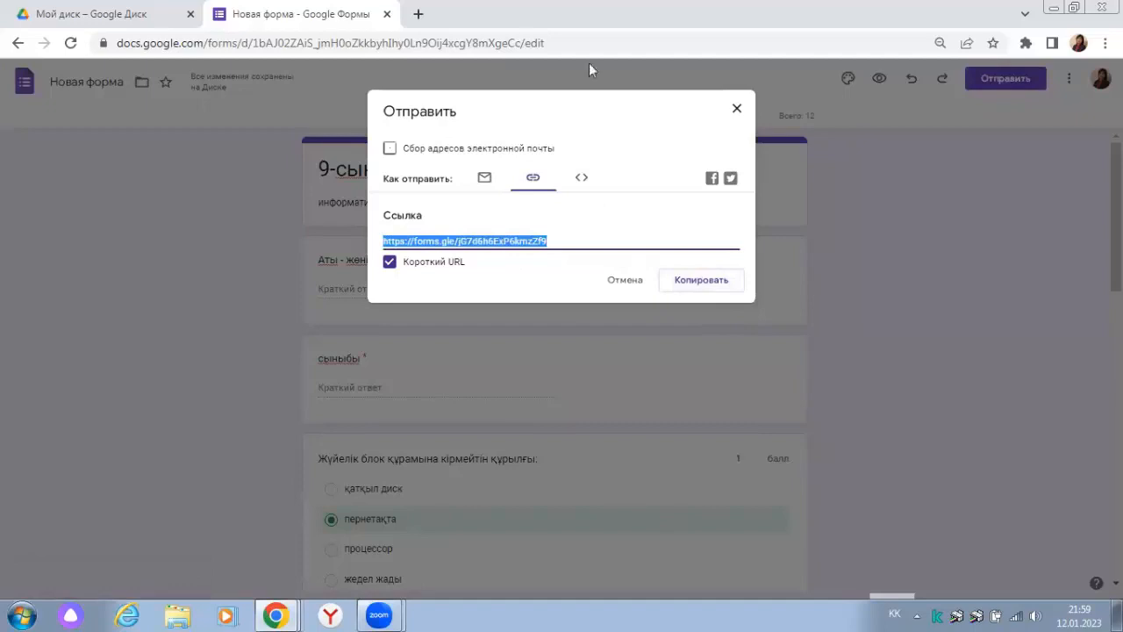
Open WhatsApp Web in a new browser tab by searching for "веб ватсап"
click(418, 14)
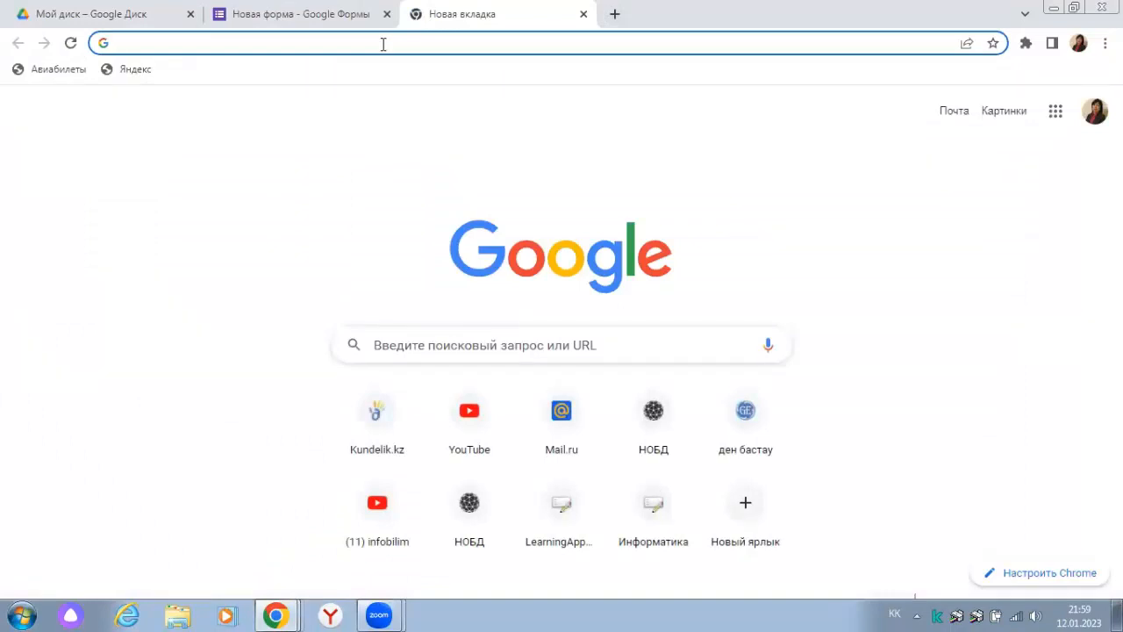
text(веб)
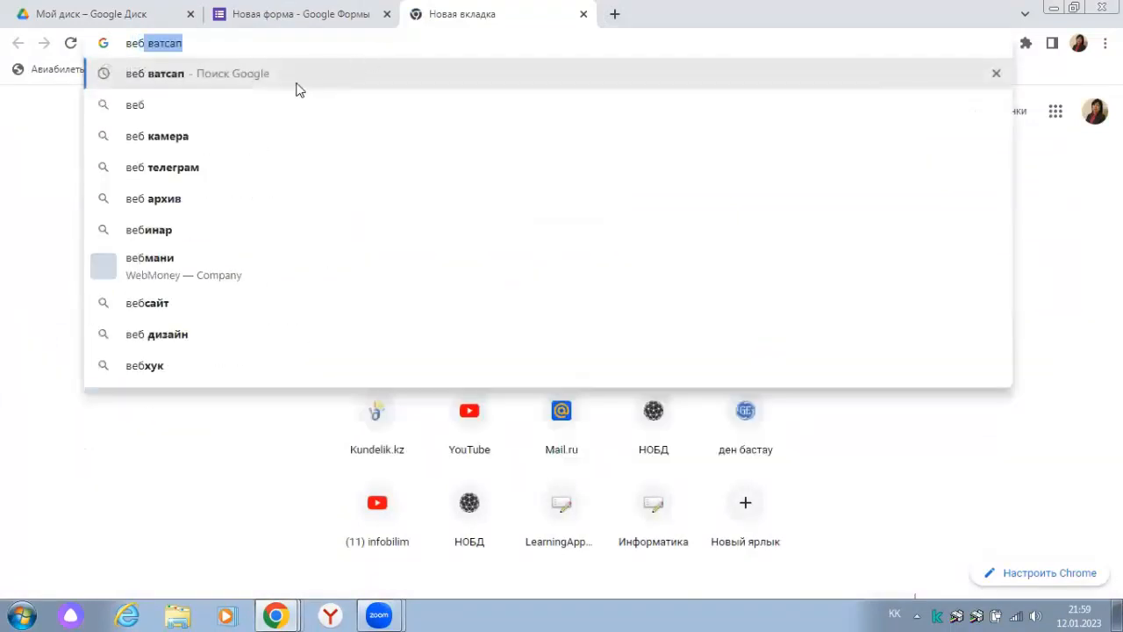
click(289, 75)
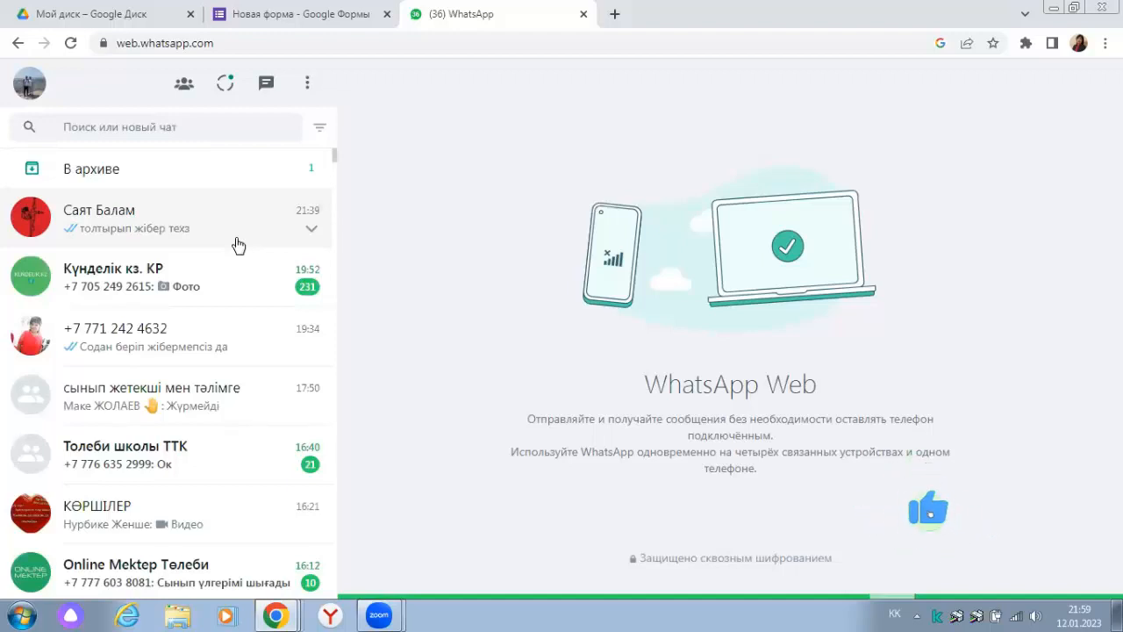
Find the daughter's chat by searching for "қызым" and send the copied form link in it
click(230, 129)
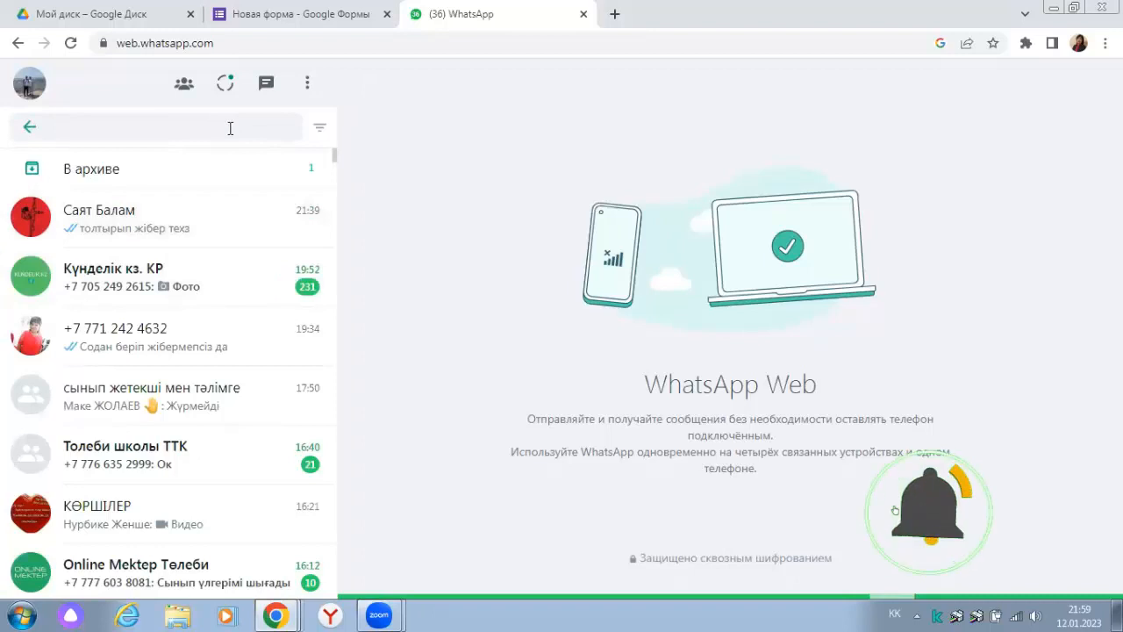
text(қызым)
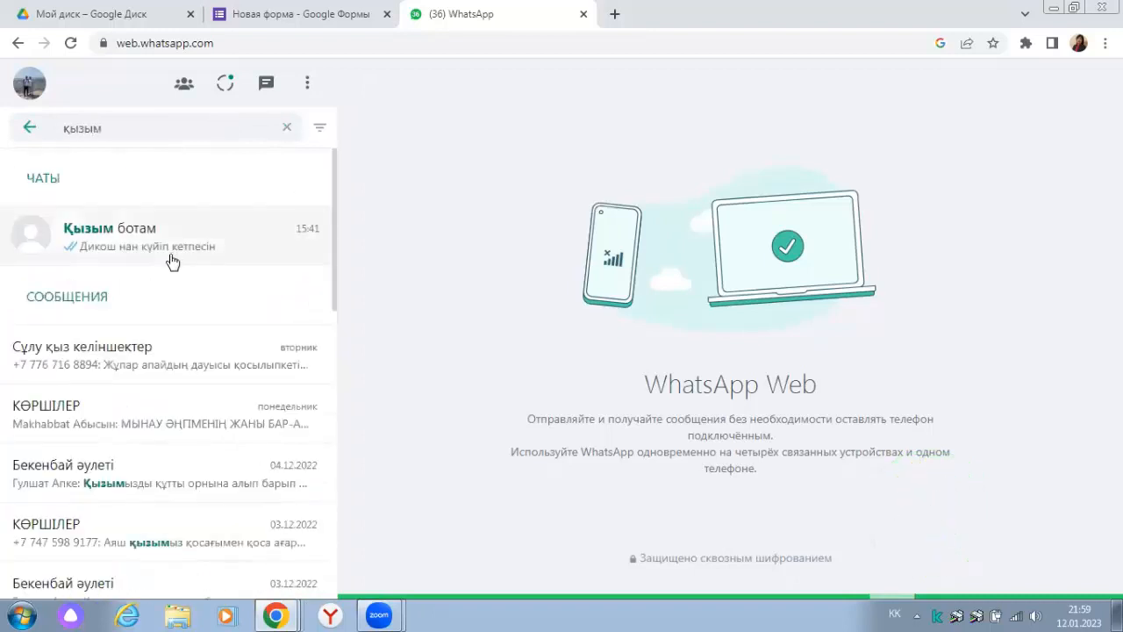
click(173, 248)
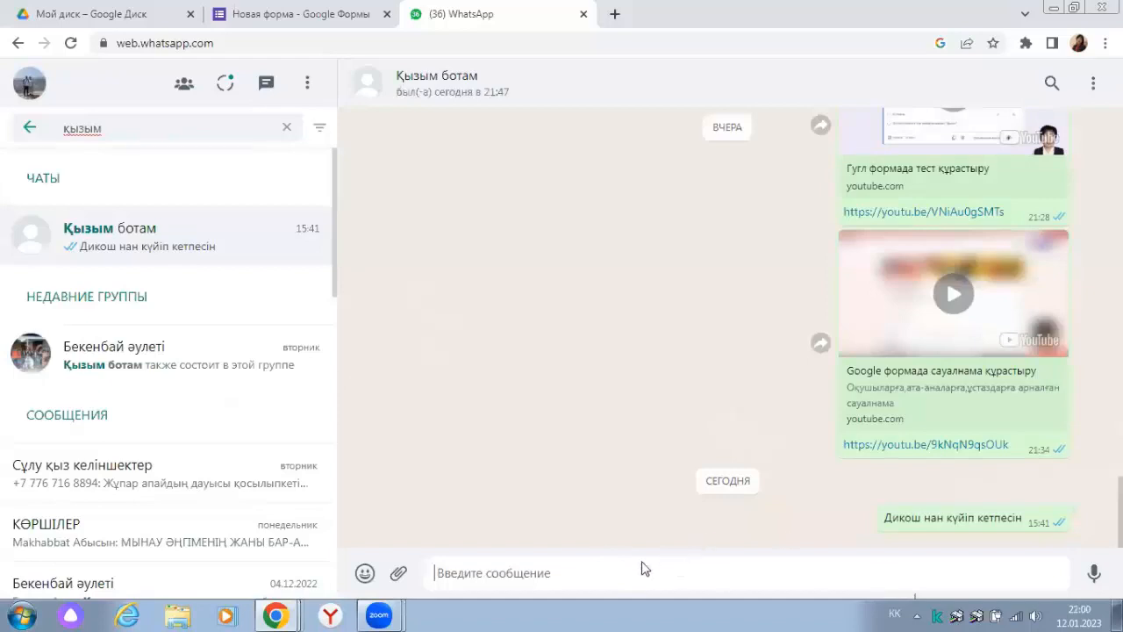
right_click(520, 567)
click(574, 407)
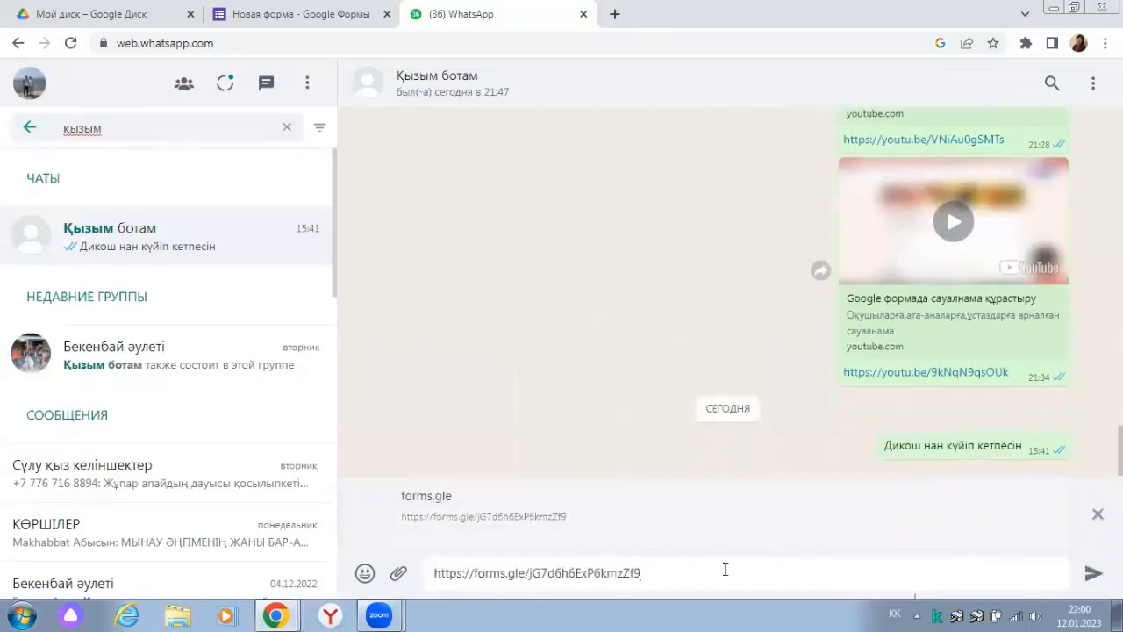
click(1094, 574)
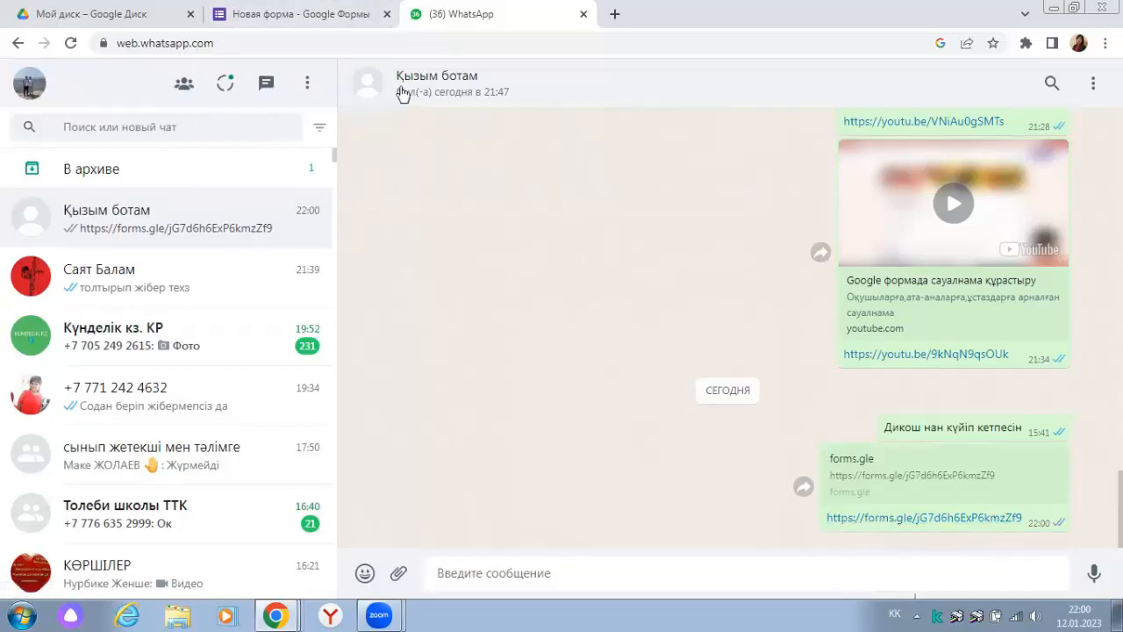
Close the form's sharing dialog, open the 9th-grade test from Google Drive to check it, and close that copy
click(320, 16)
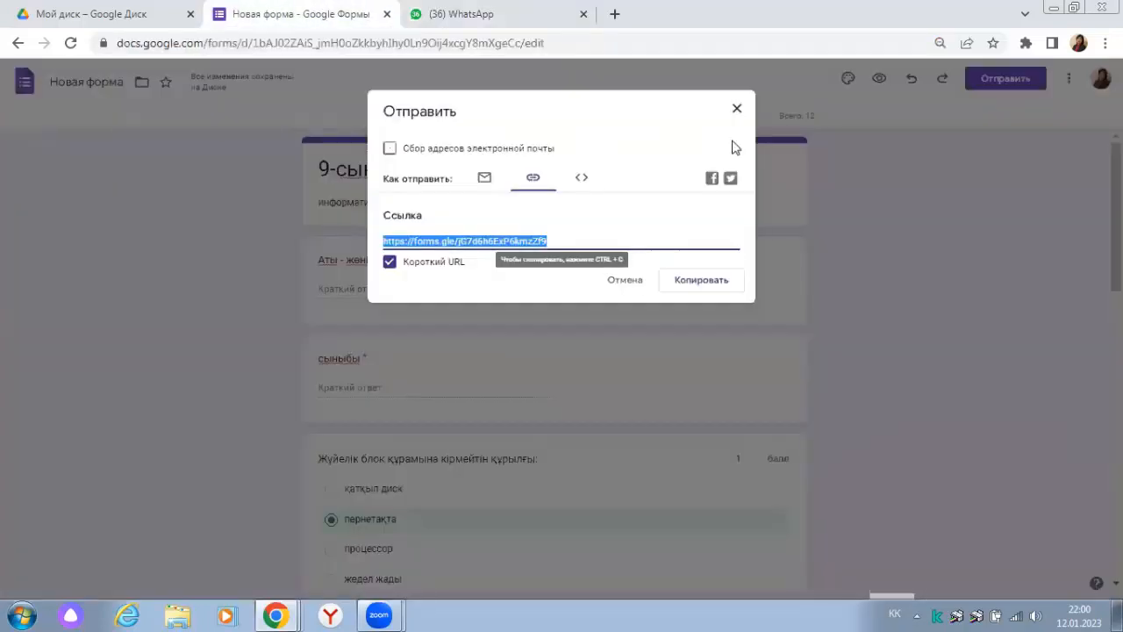
click(736, 109)
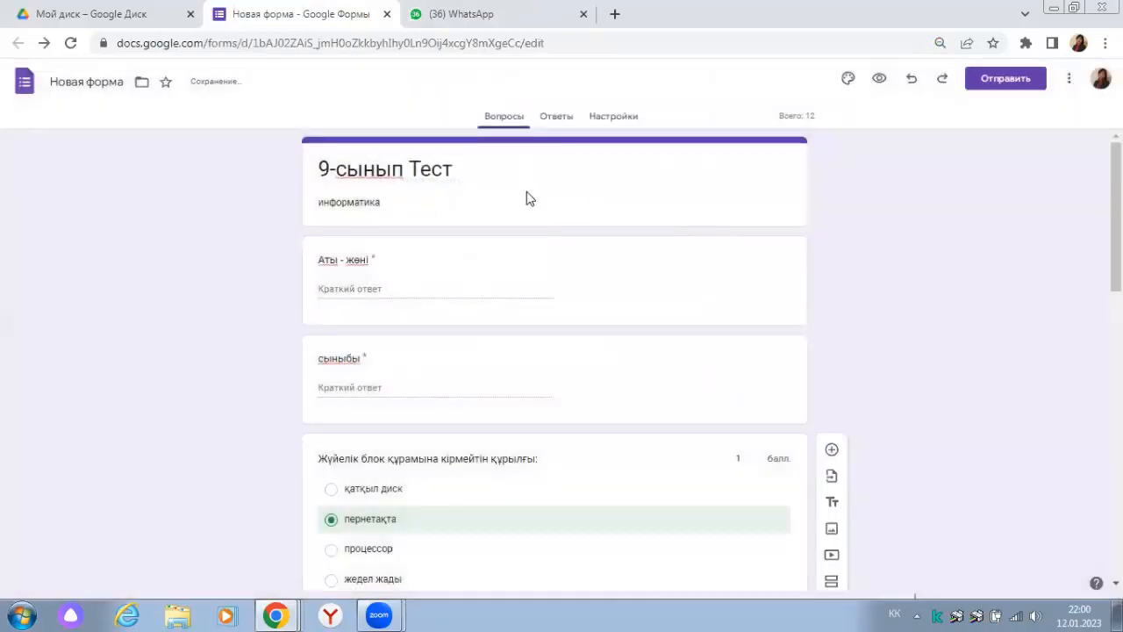
click(121, 16)
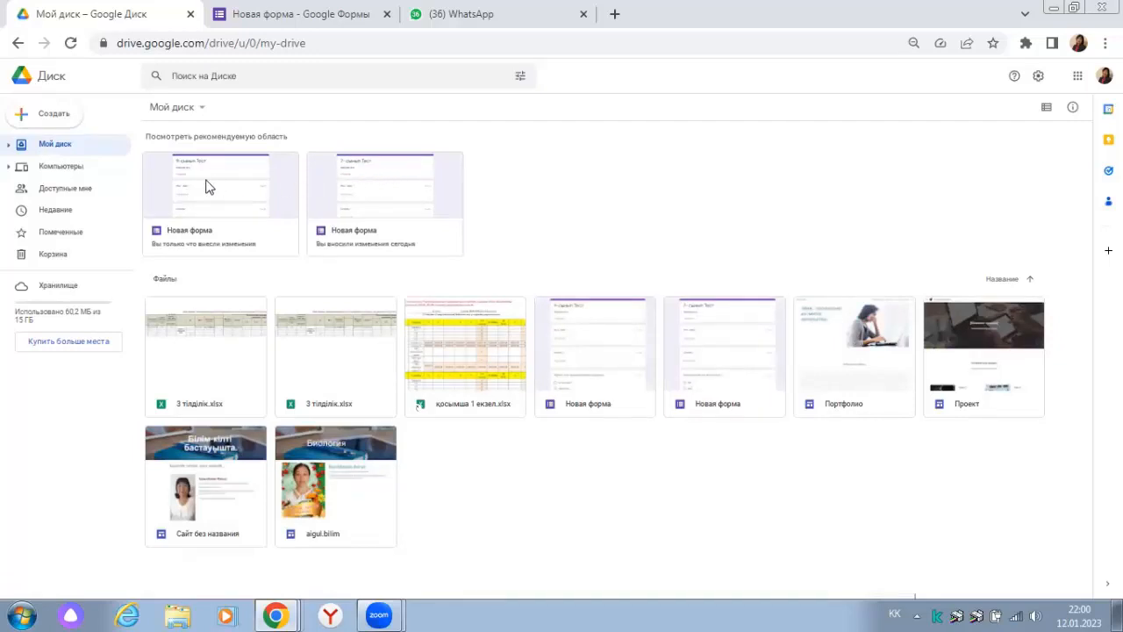
click(200, 239)
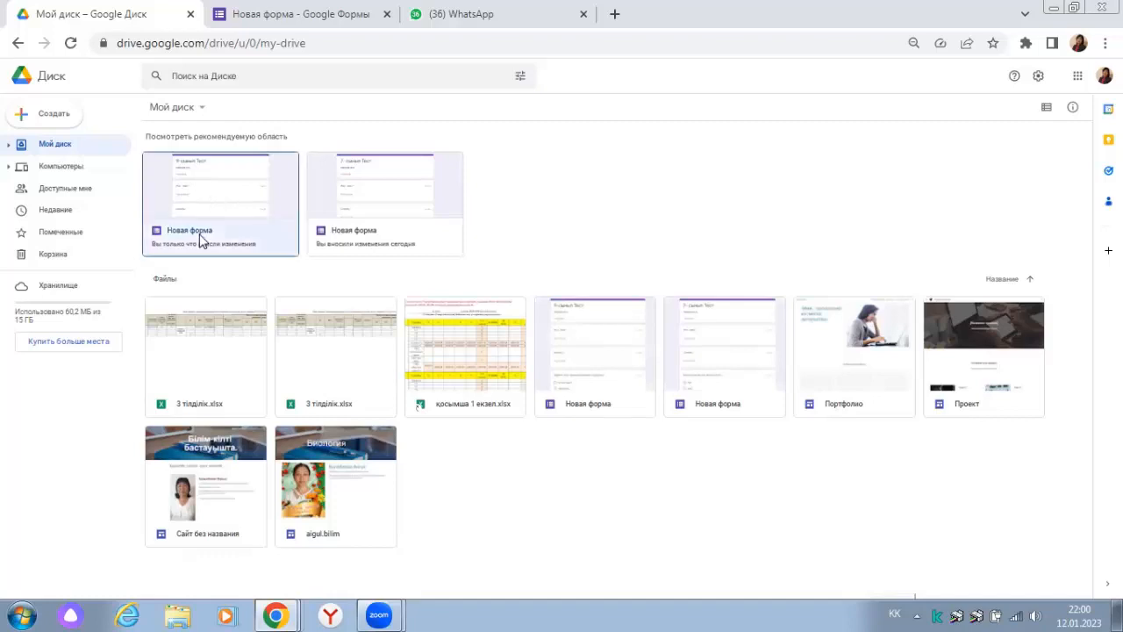
double_click(201, 241)
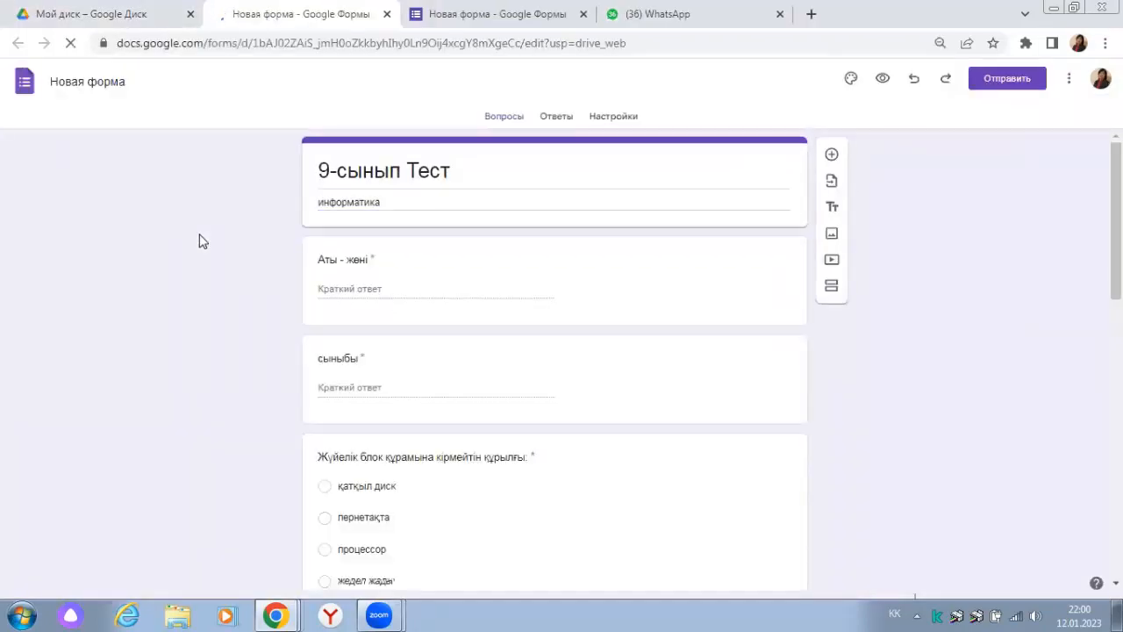
click(313, 269)
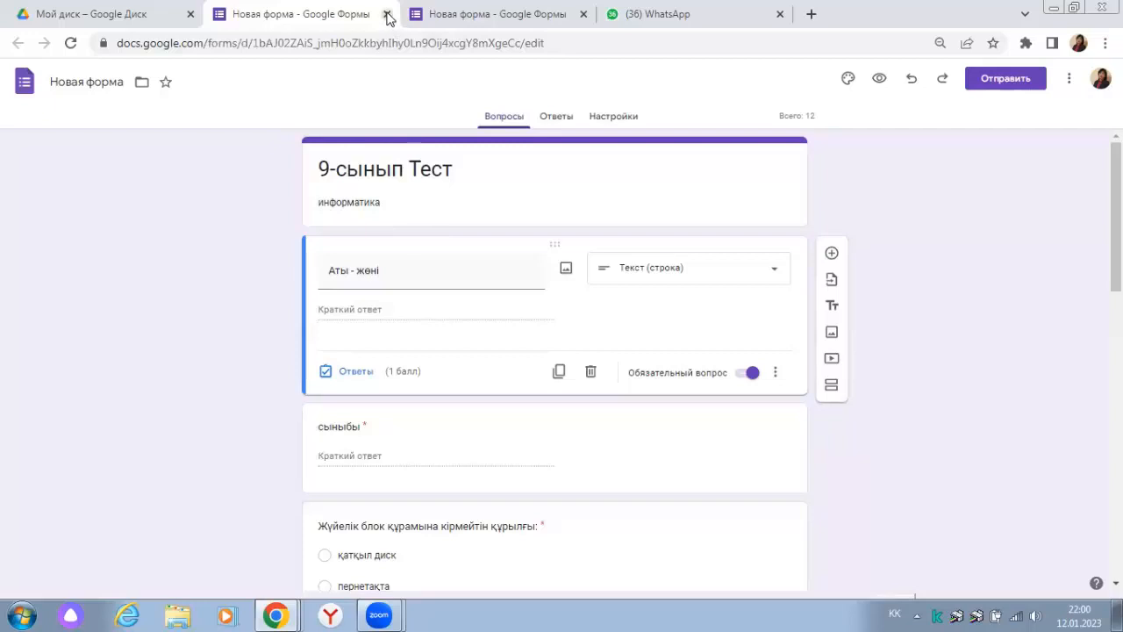
click(387, 14)
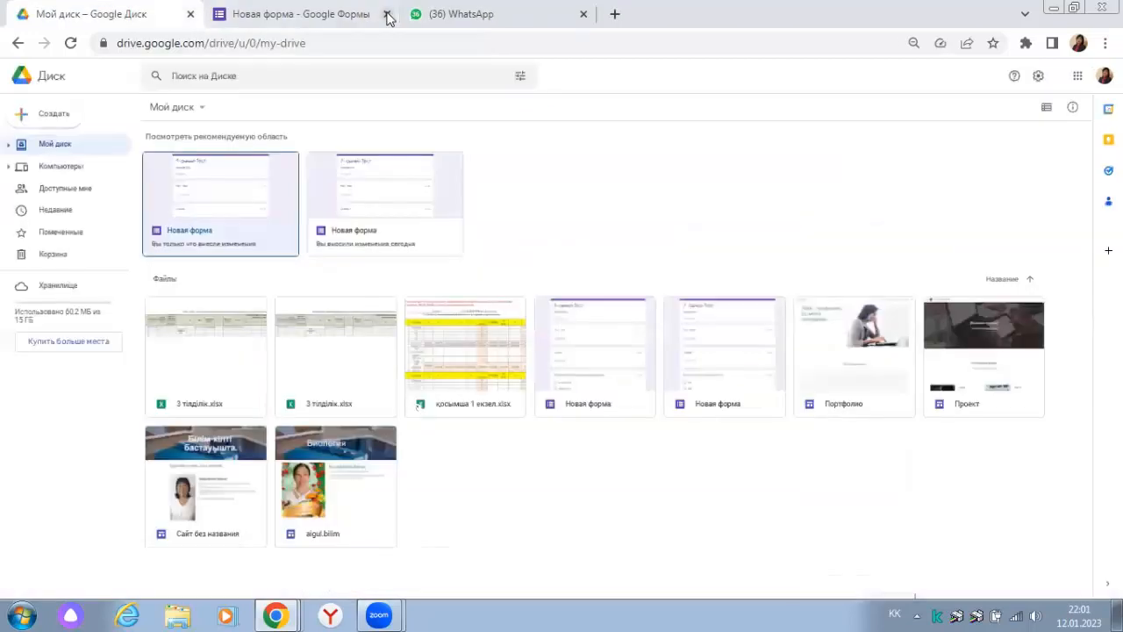
Open the 7th-grade test from Google Drive and examine its responses, including the score statistics and the answer chart of each question
double_click(380, 200)
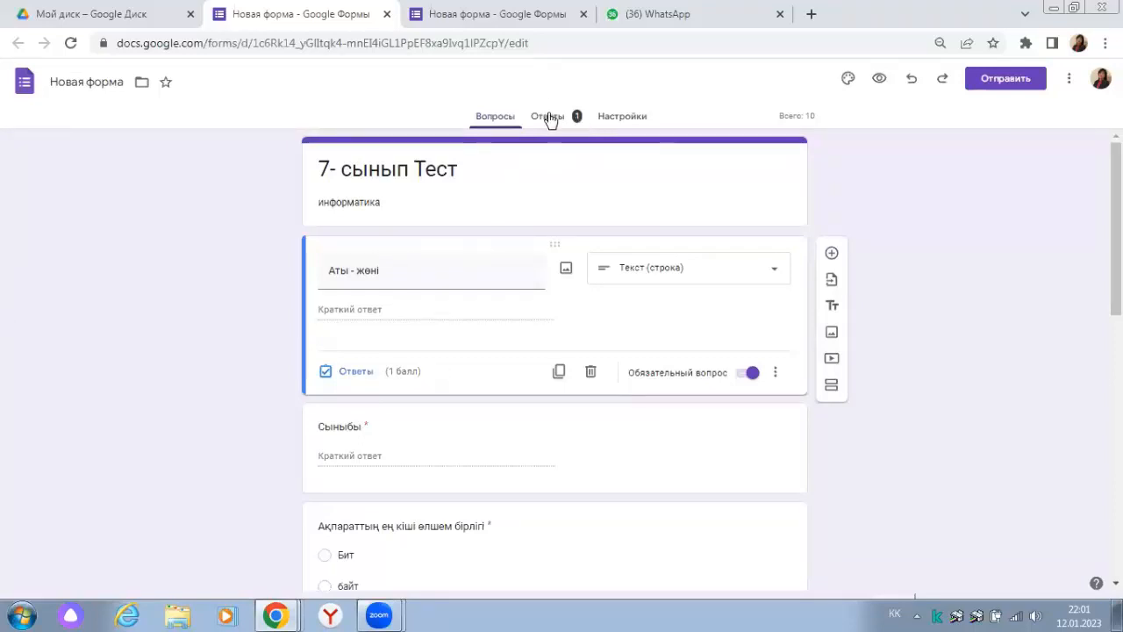
click(552, 122)
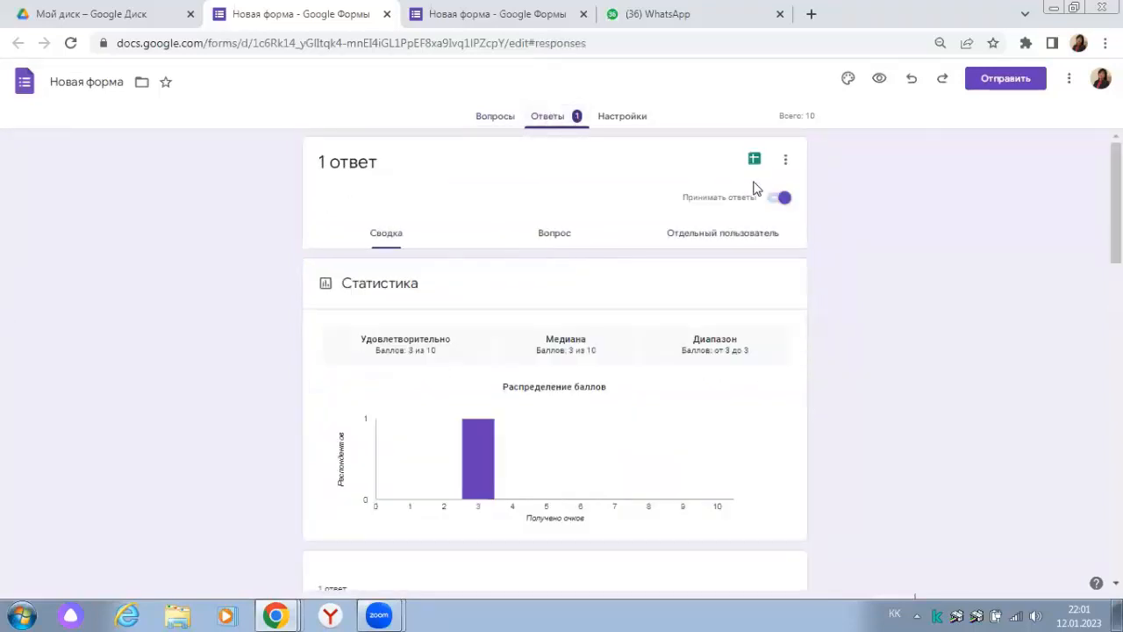
scroll(1116, 211, down, 2)
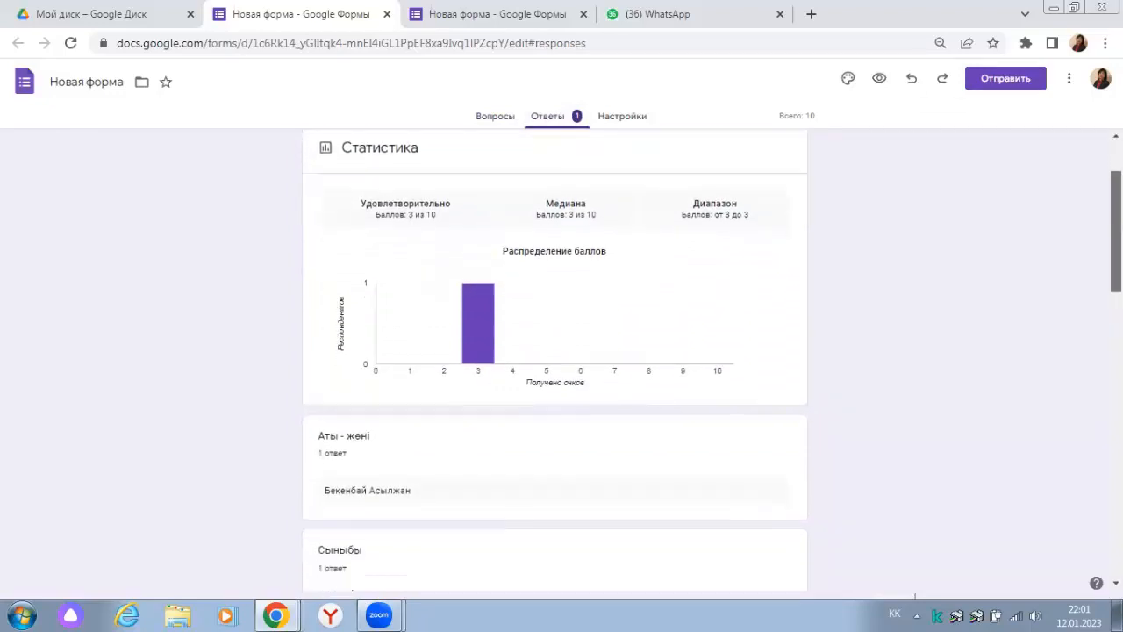
drag(1115, 245, 1116, 335)
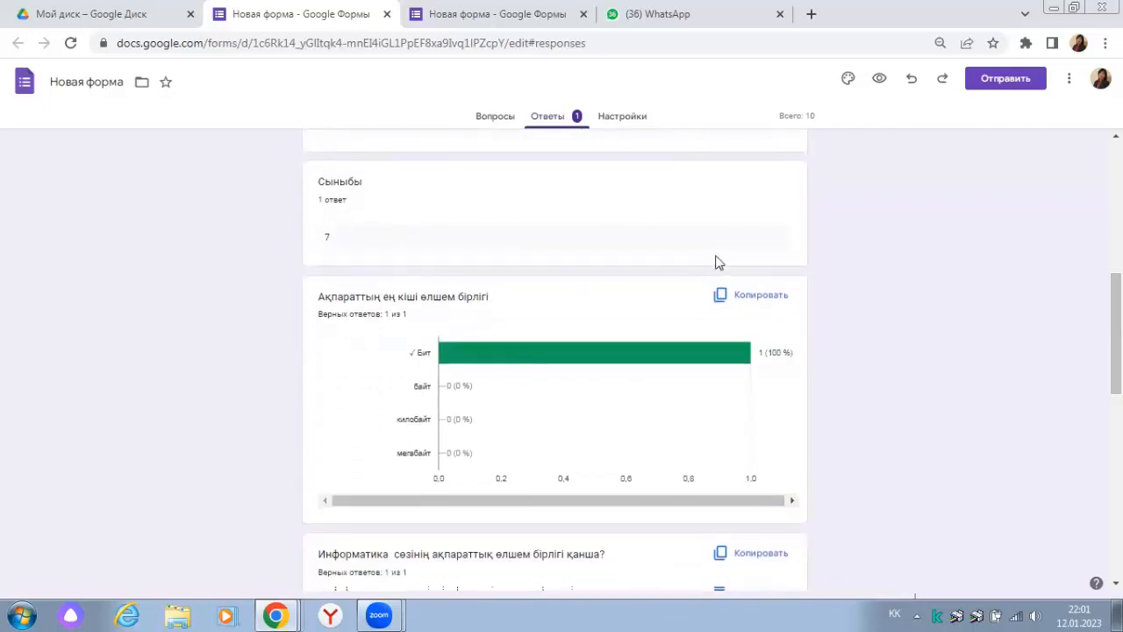
scroll(485, 327, down, 2)
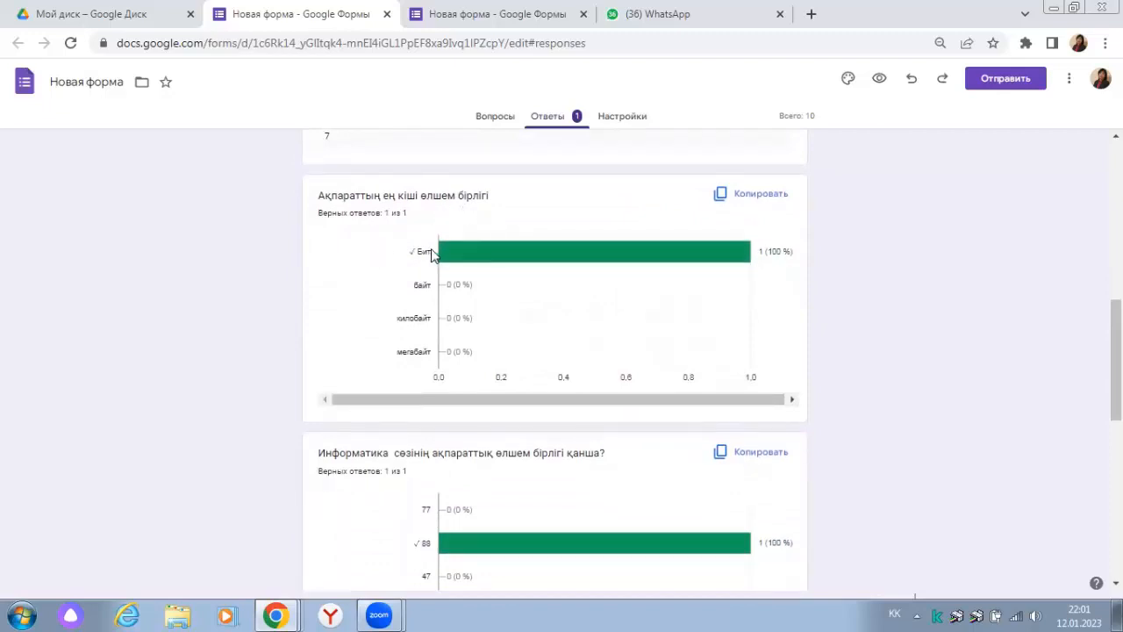
mouse_move(519, 265)
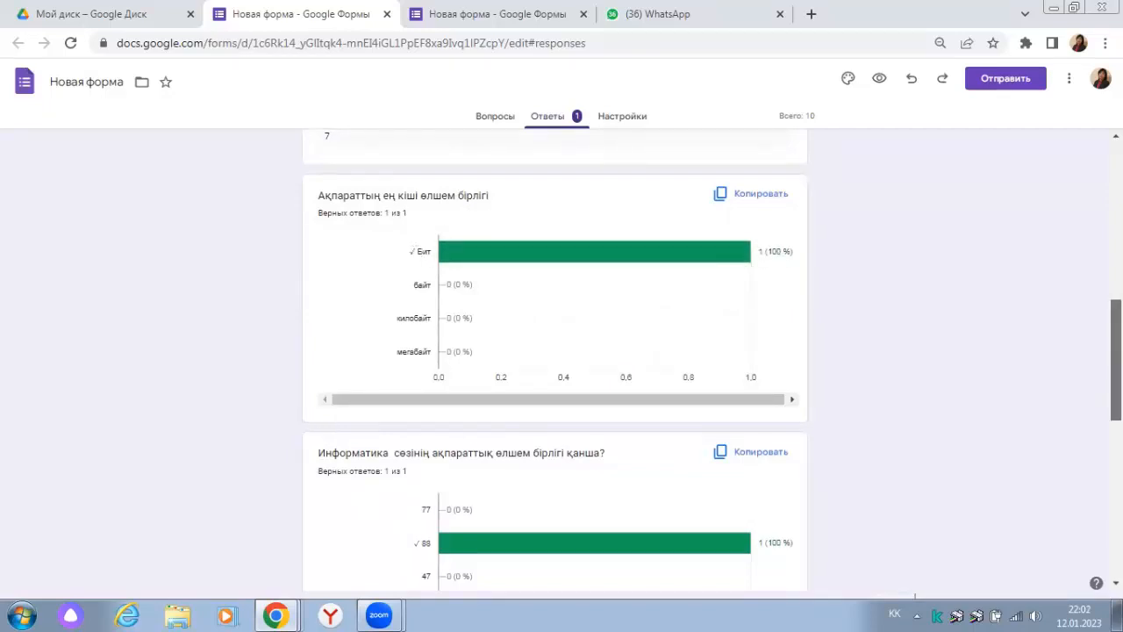
scroll(561, 351, down, 3)
scroll(562, 351, down, 5)
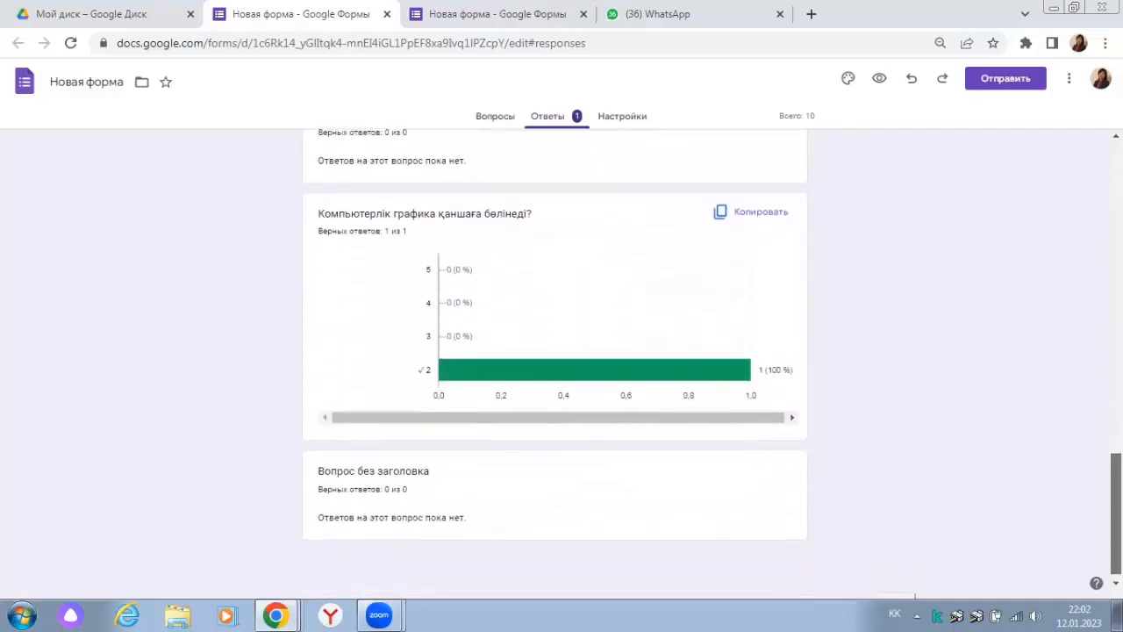
scroll(874, 211, up, 15)
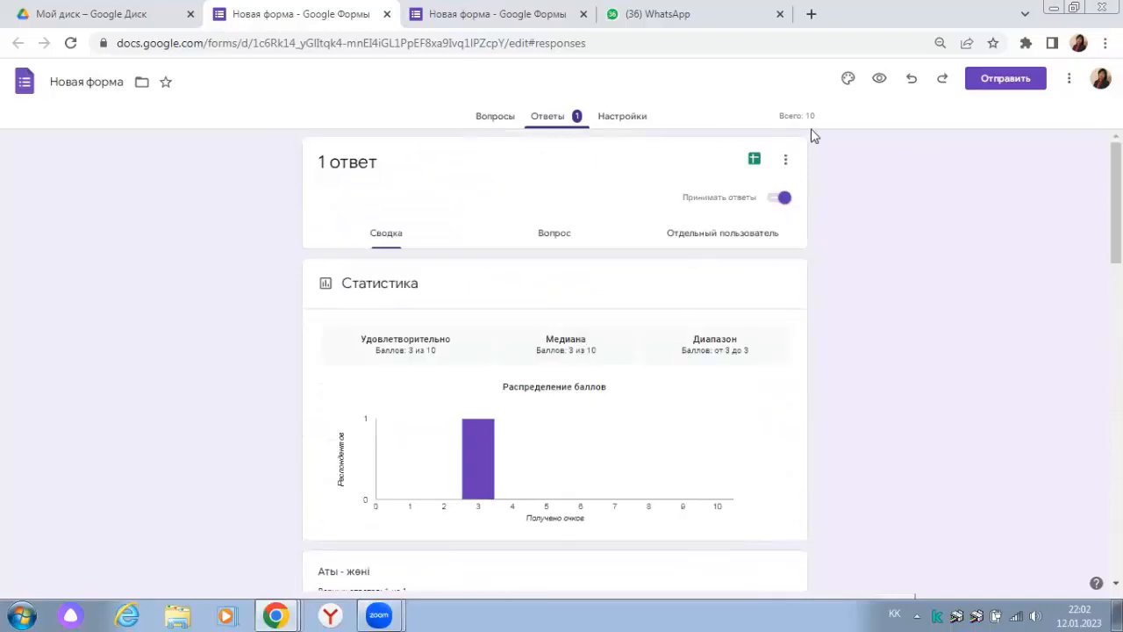
mouse_move(1116, 202)
mouse_down()
mouse_move(1117, 233)
mouse_move(1117, 205)
mouse_up()
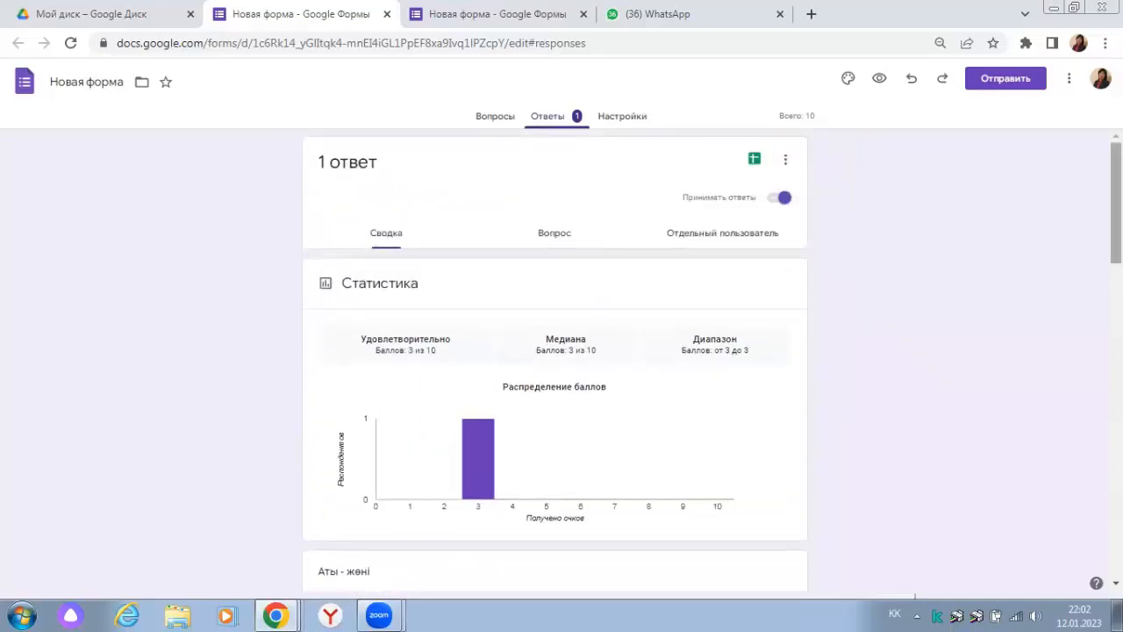
mouse_move(1116, 202)
mouse_down()
mouse_move(1117, 310)
mouse_move(1116, 198)
mouse_up()
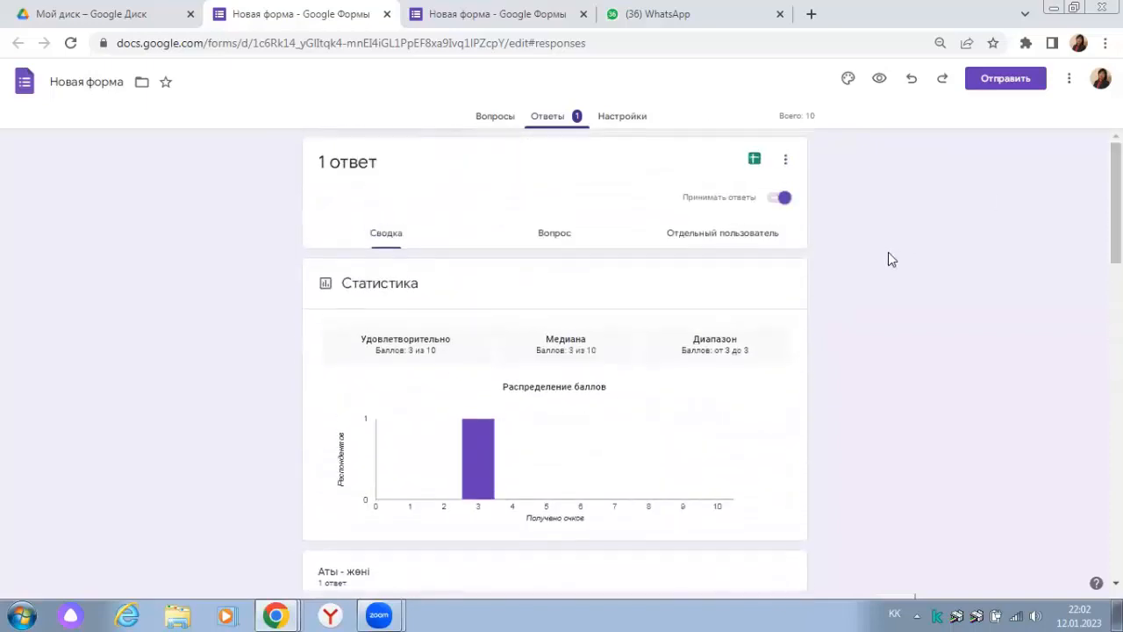